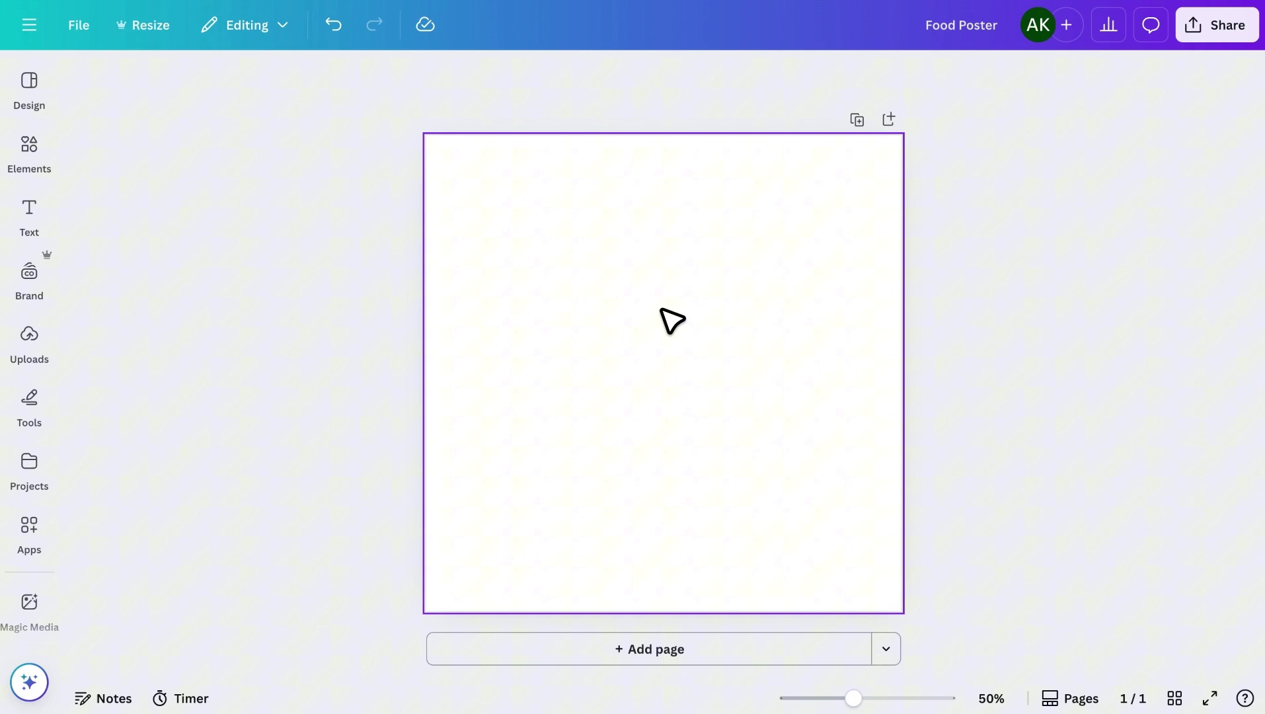
# Step: Search Elements for 'dark background' and show only photo results
pyautogui.click(28, 150)
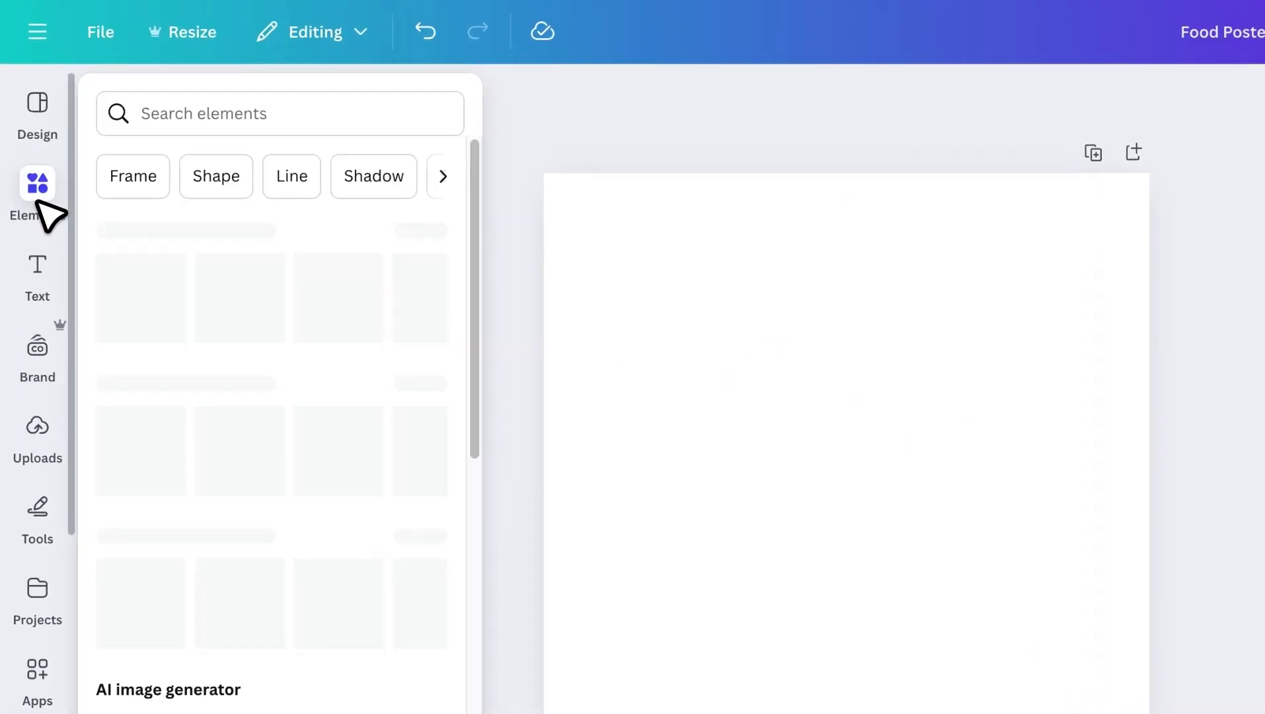
pyautogui.click(205, 115)
pyautogui.write('dark background')
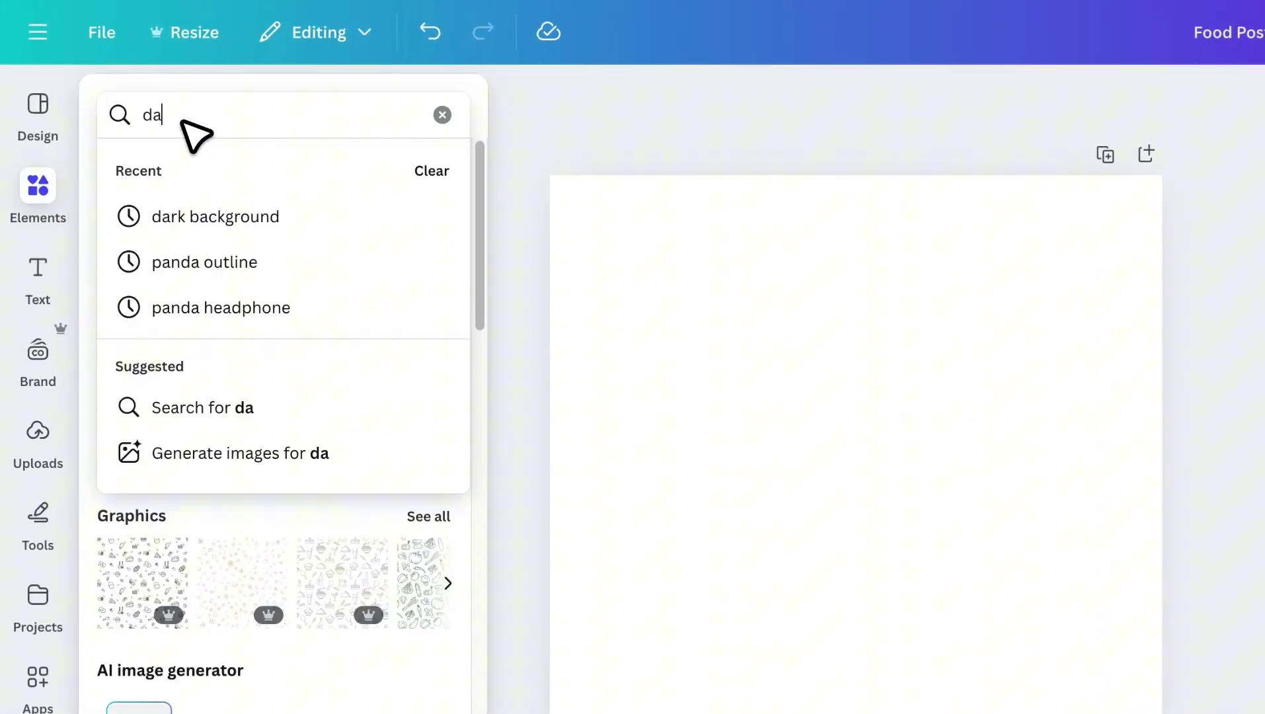
pyautogui.press('Return')
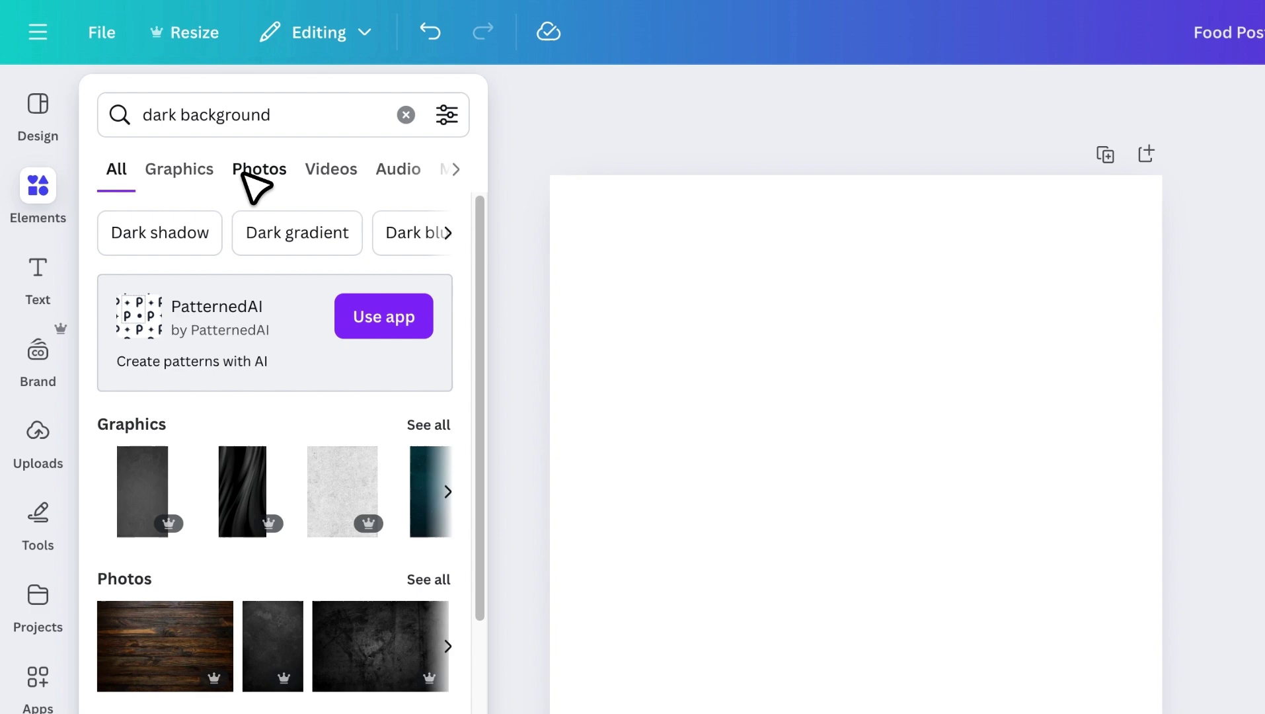
pyautogui.click(259, 168)
pyautogui.scroll(-5, 262, 309)
pyautogui.scroll(-5, 262, 309)
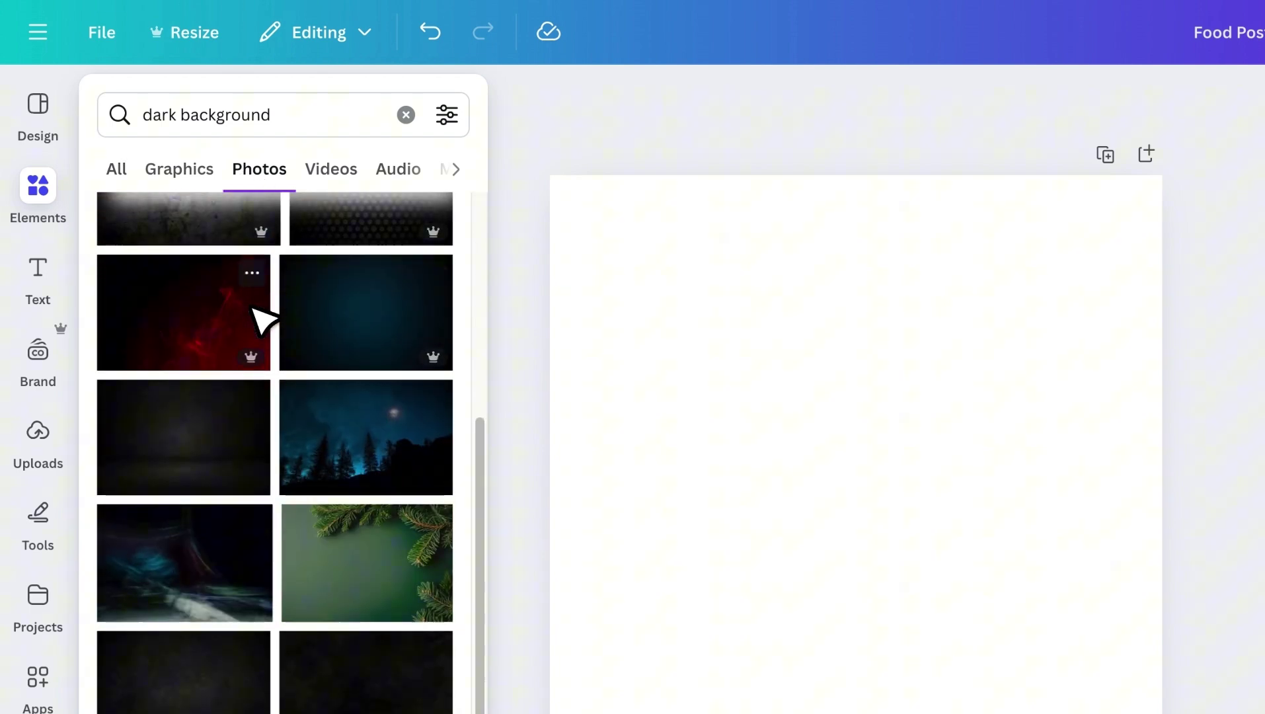
pyautogui.scroll(-5, 261, 309)
pyautogui.scroll(-5, 261, 315)
pyautogui.scroll(-5, 264, 318)
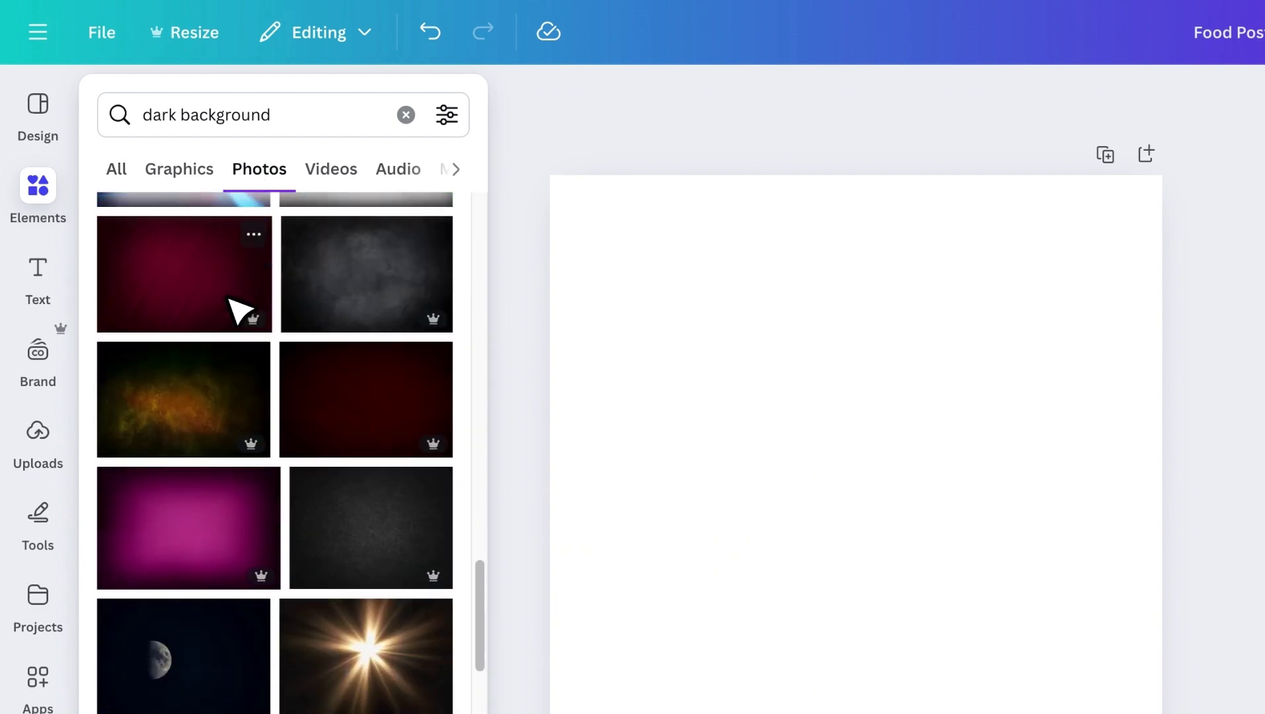
# Step: Place the dark crimson photo on the page and set it as the full-page background
pyautogui.moveTo(232, 301); pyautogui.dragTo(515, 233)
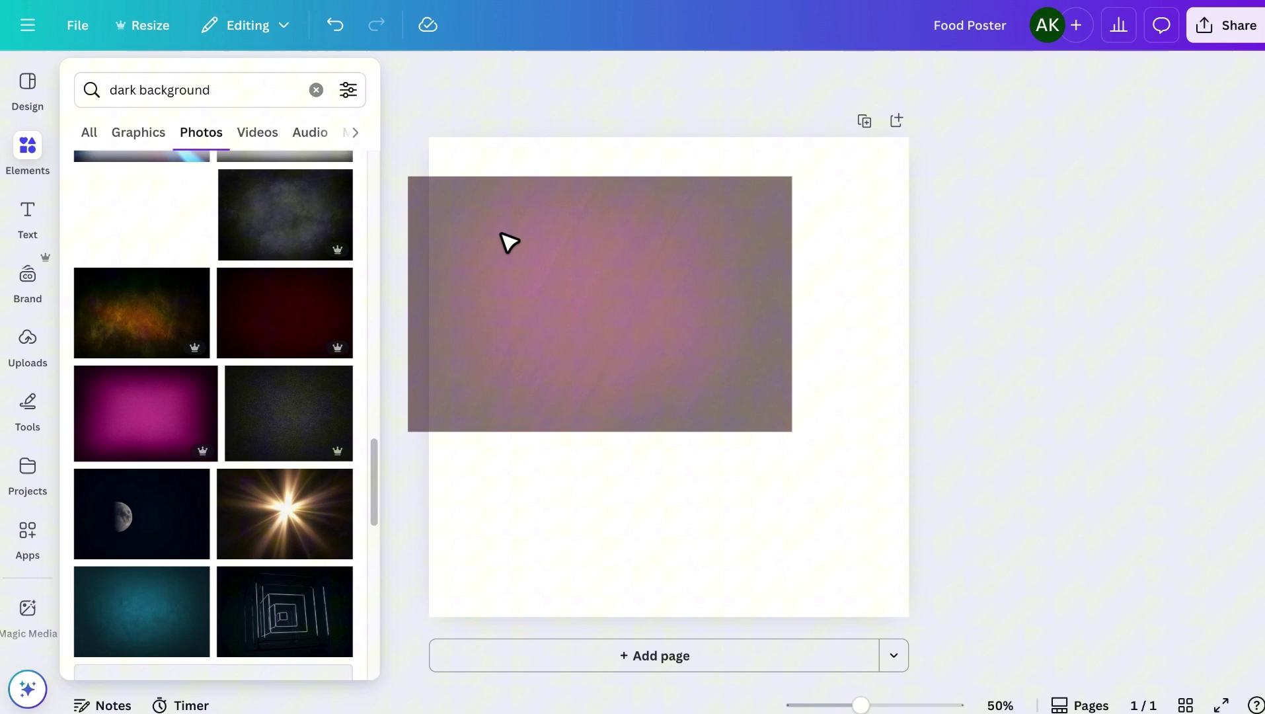
pyautogui.rightClick(514, 233)
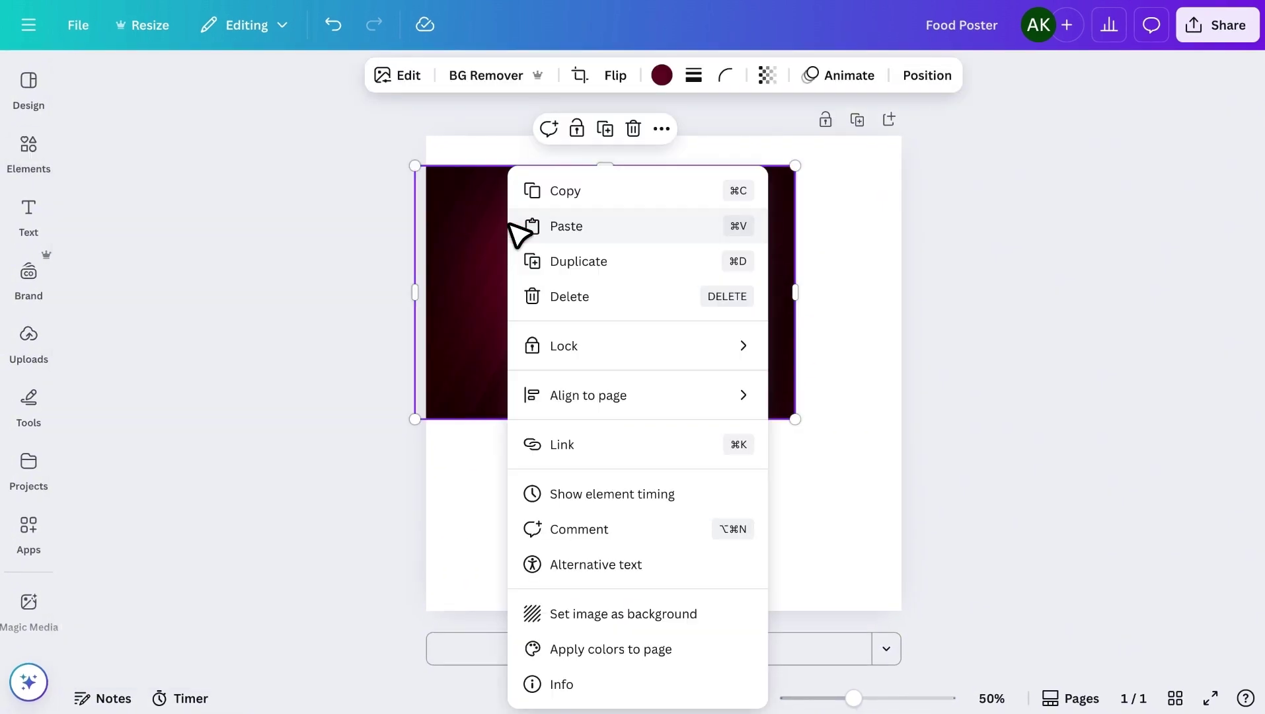
pyautogui.click(647, 614)
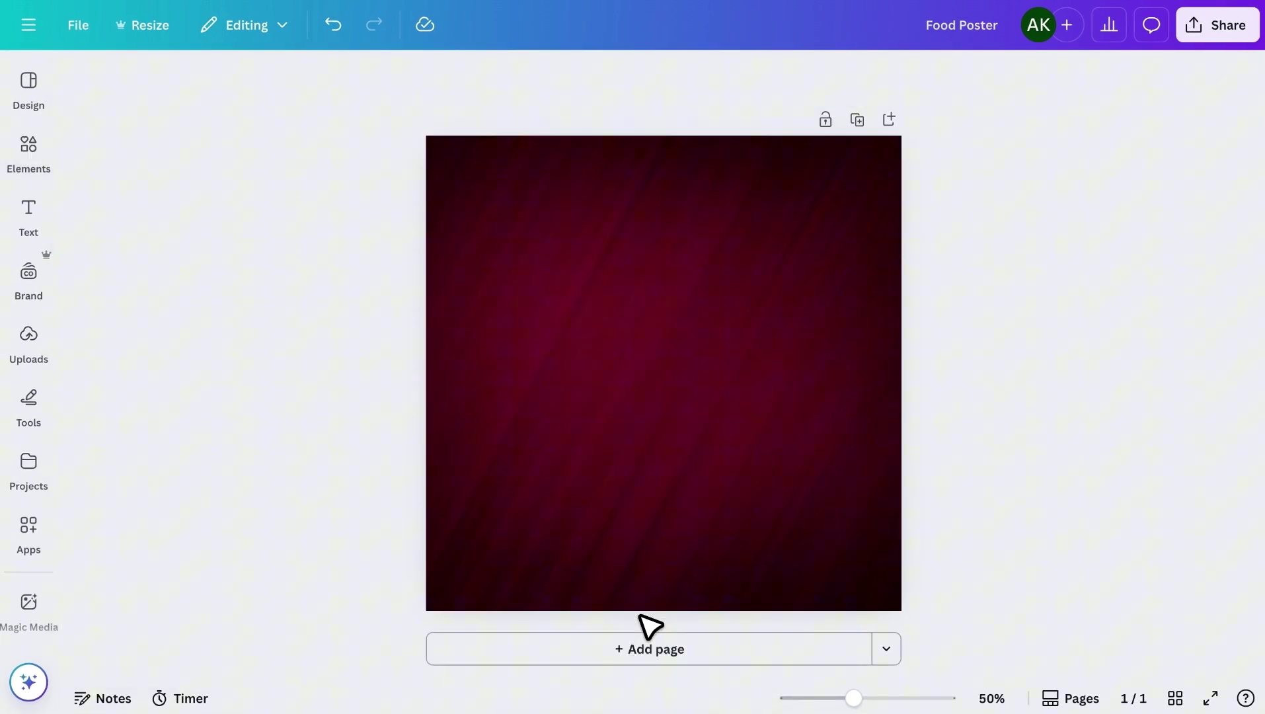
# Step: Search Elements for 'triangle' graphics and add the teal triangle to the page
pyautogui.click(614, 345)
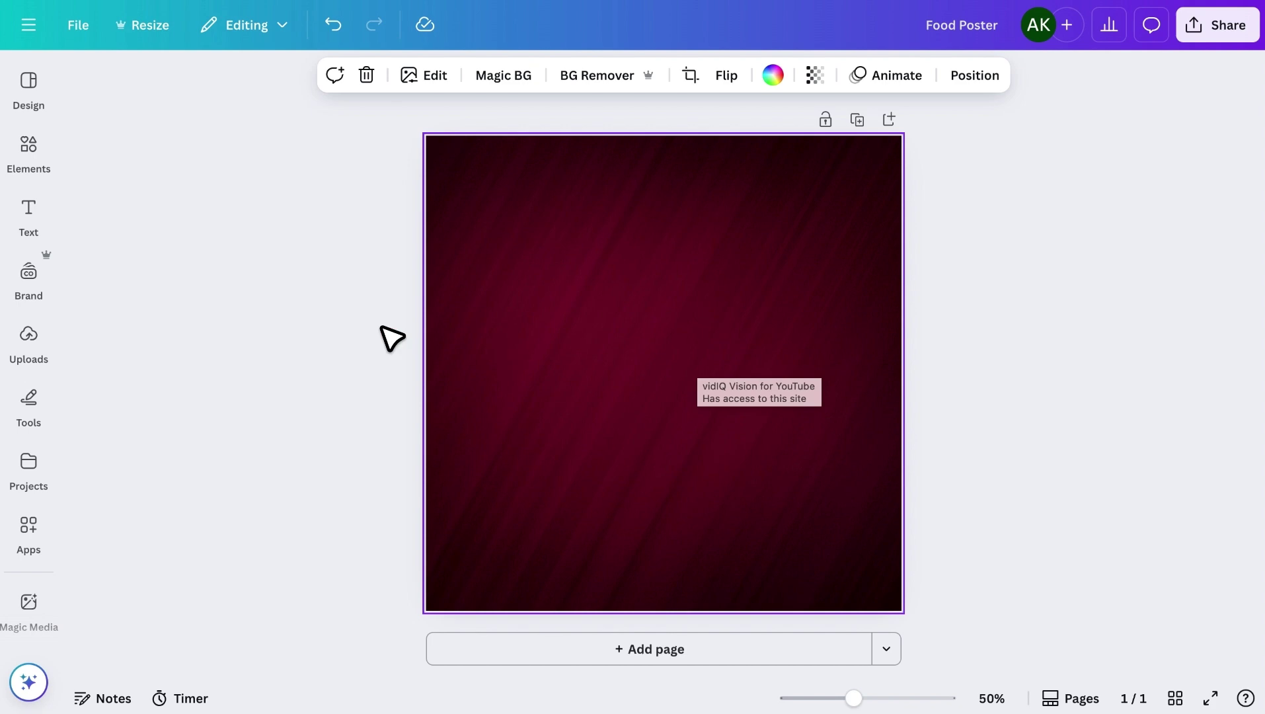
pyautogui.click(28, 154)
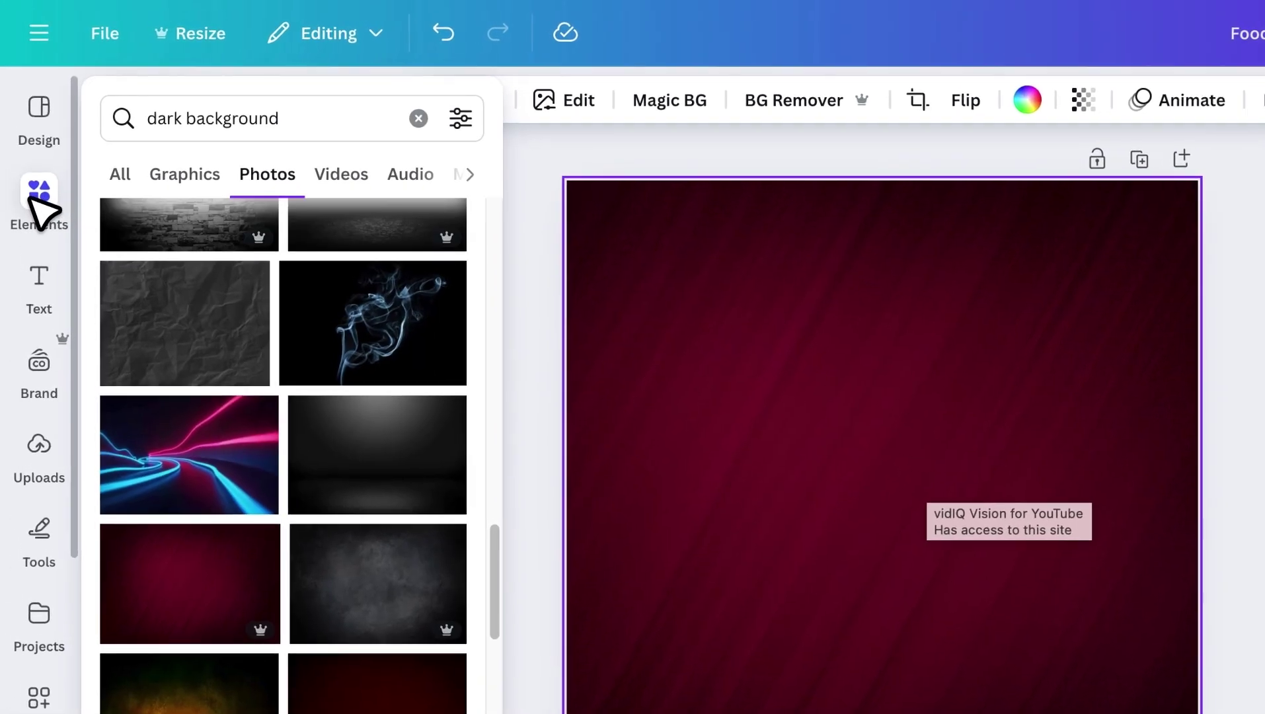
pyautogui.click(188, 117)
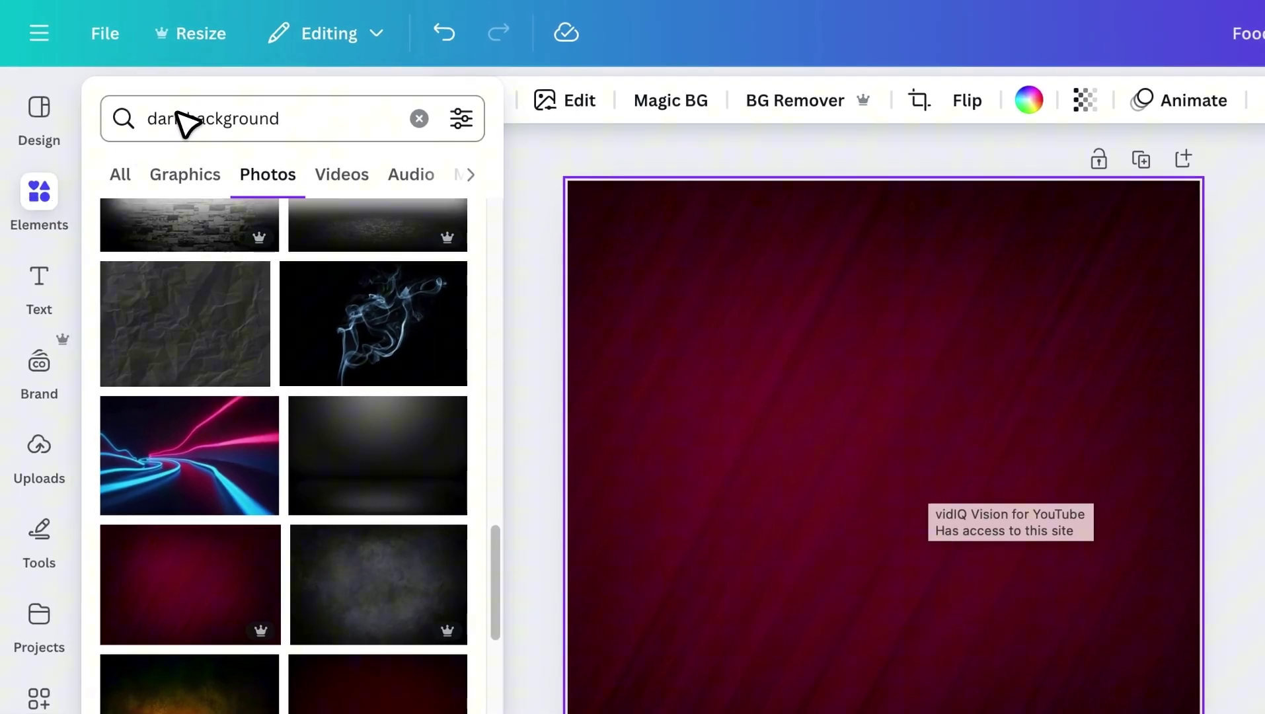
pyautogui.hotkey('ctrl', 'a')
pyautogui.write('tri')
pyautogui.write('gle')
pyautogui.press('Return')
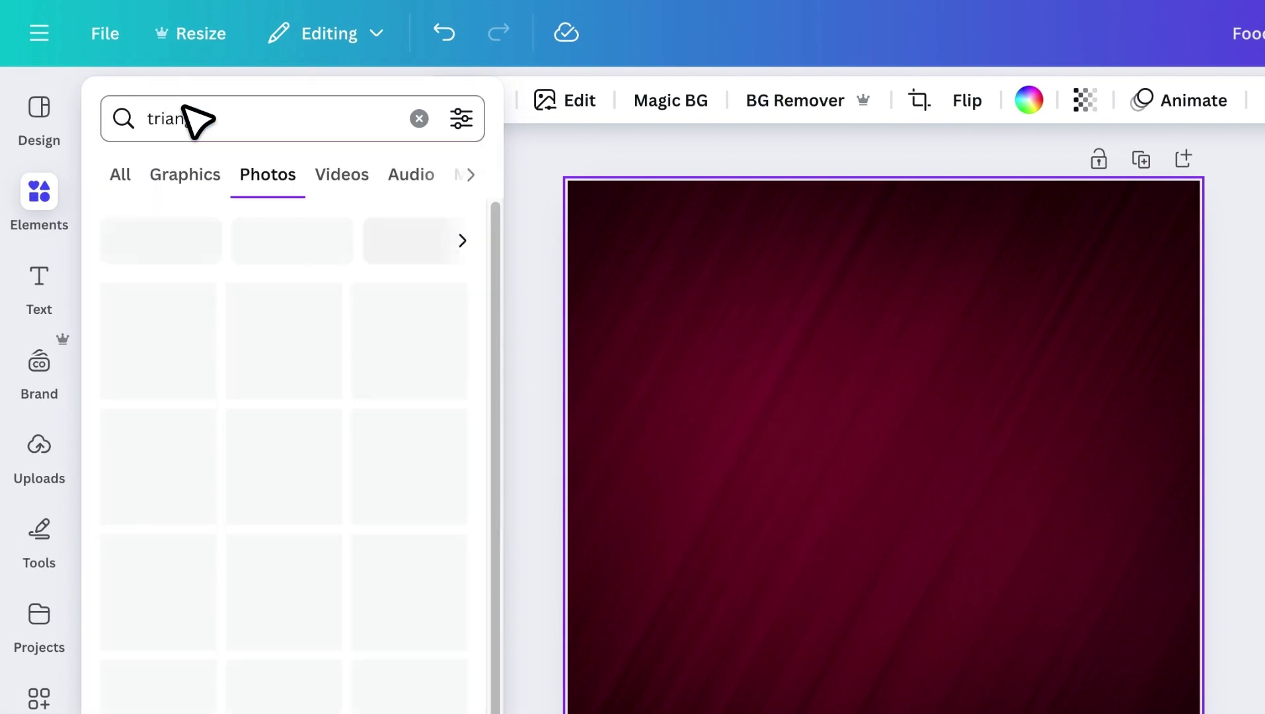
pyautogui.click(185, 174)
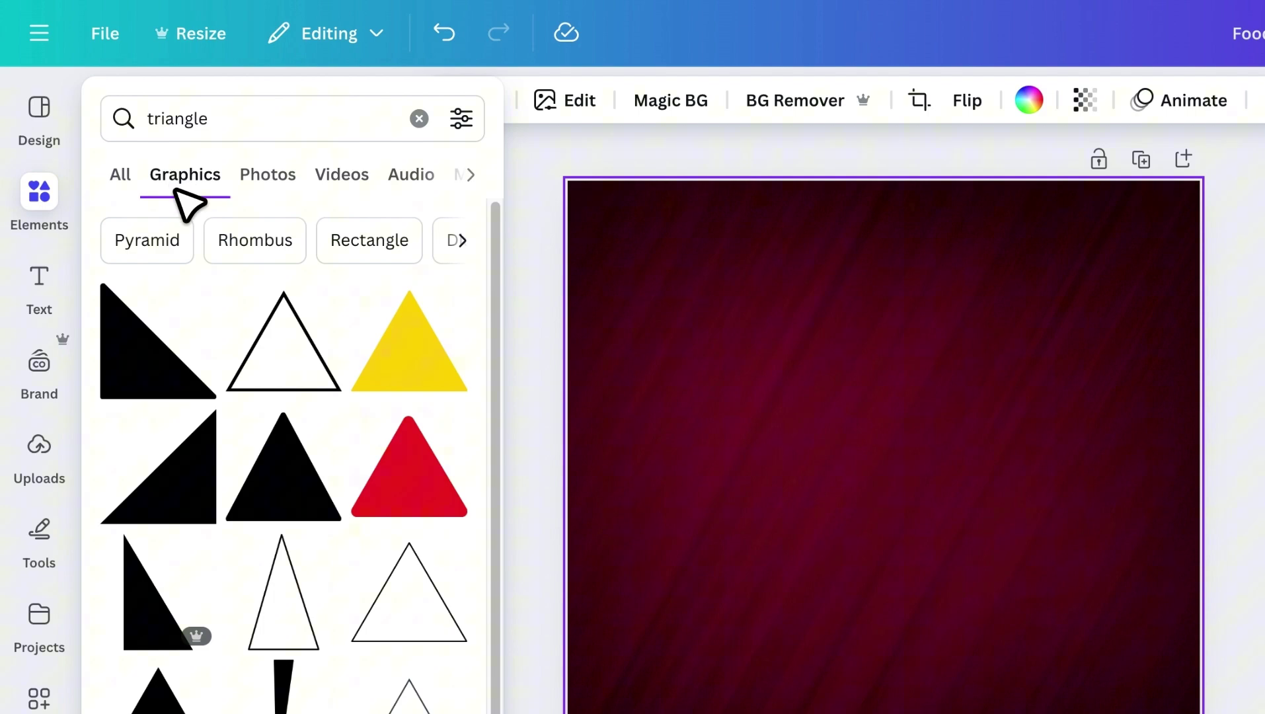
pyautogui.scroll(-5, 307, 407)
pyautogui.scroll(-3, 346, 375)
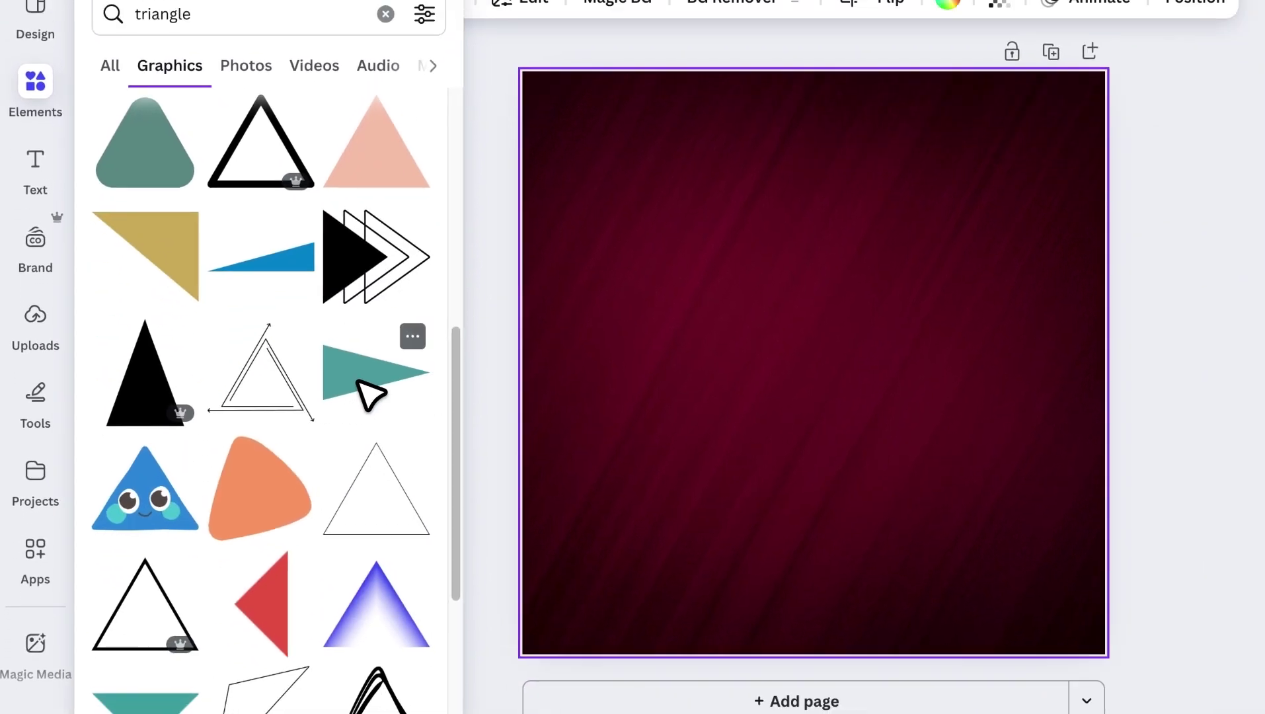
pyautogui.click(395, 378)
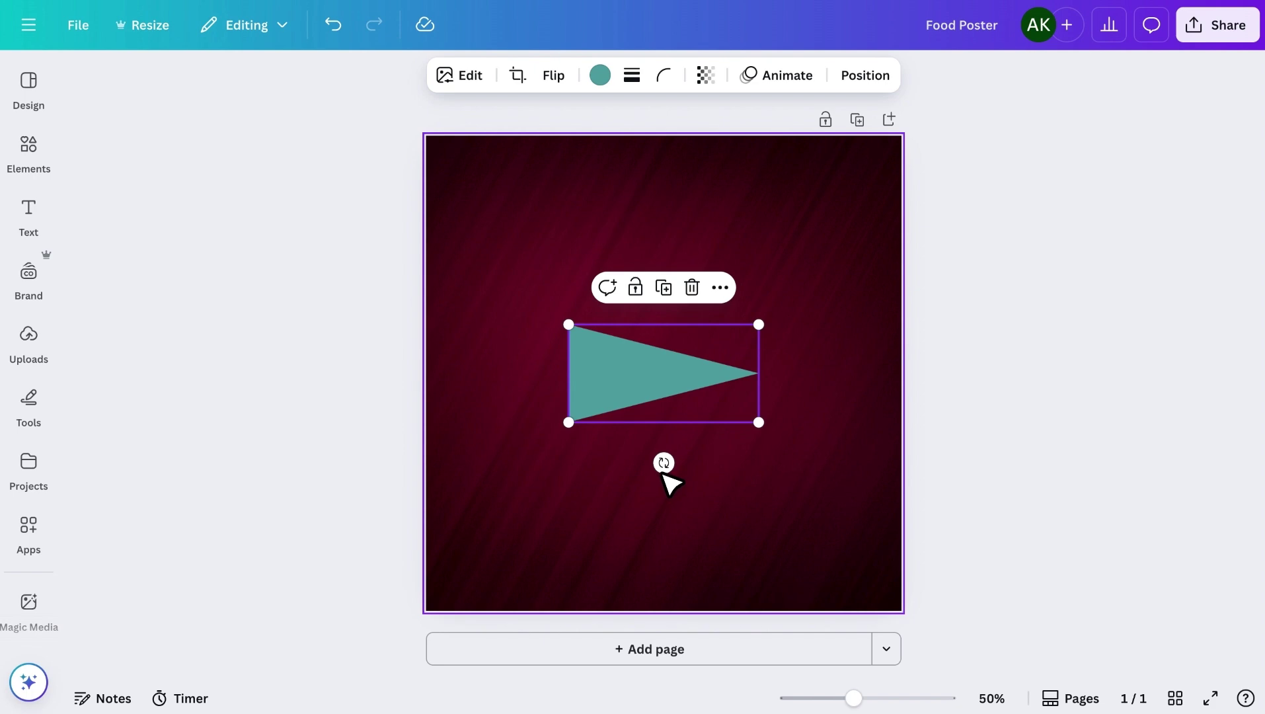
# Step: Rotate the triangle upright, enlarge it to the page bottom, centre it and crop its top into a trapezoid
pyautogui.moveTo(663, 463); pyautogui.dragTo(704, 387)
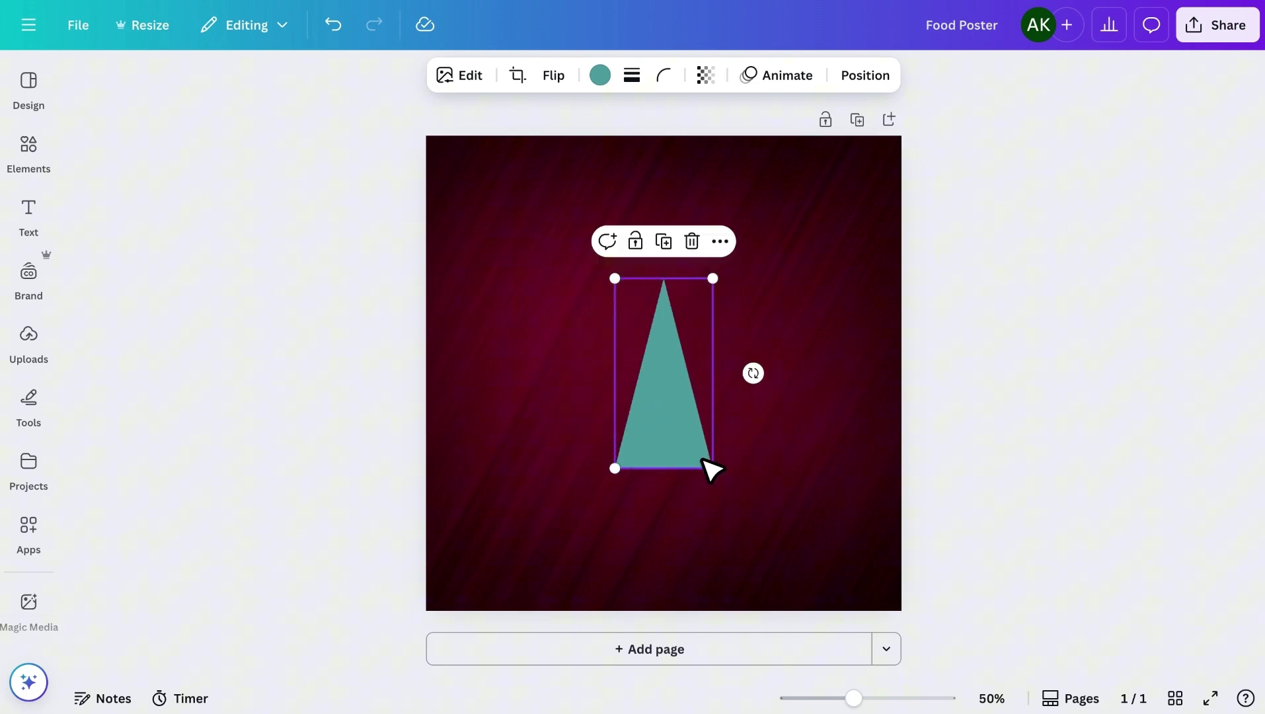
pyautogui.moveTo(712, 469); pyautogui.dragTo(782, 620)
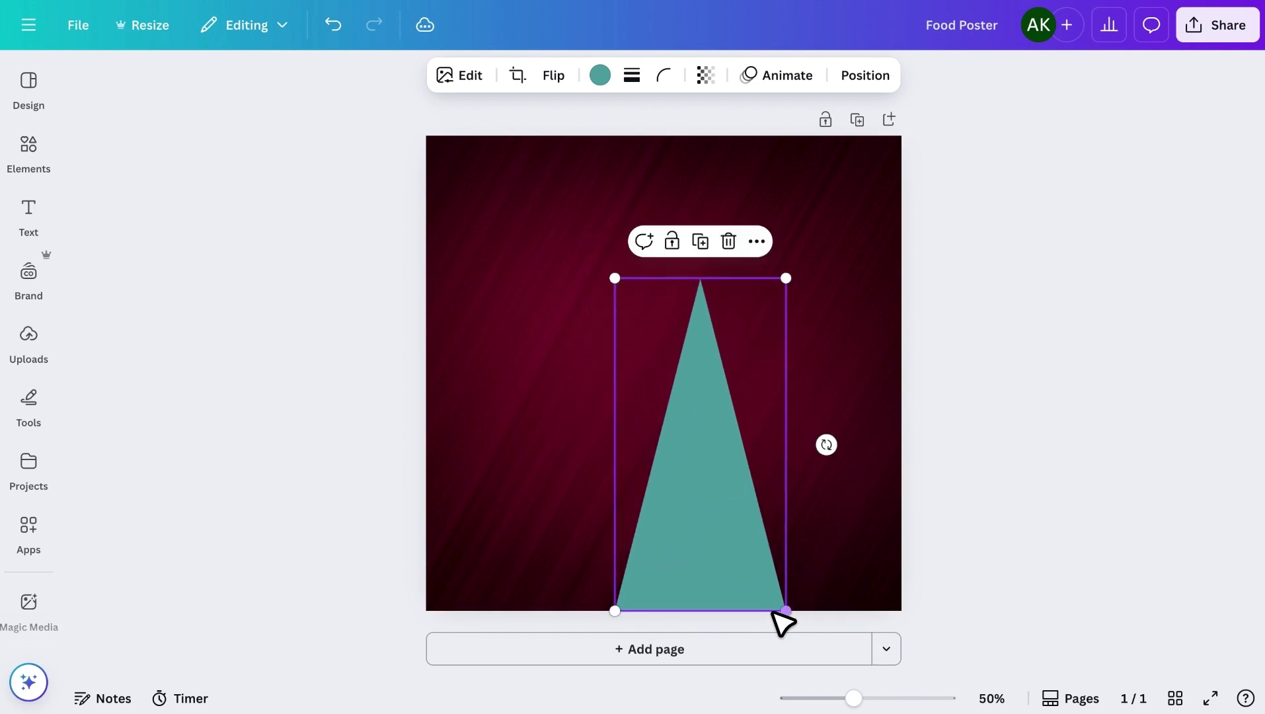
pyautogui.moveTo(647, 584); pyautogui.dragTo(613, 584)
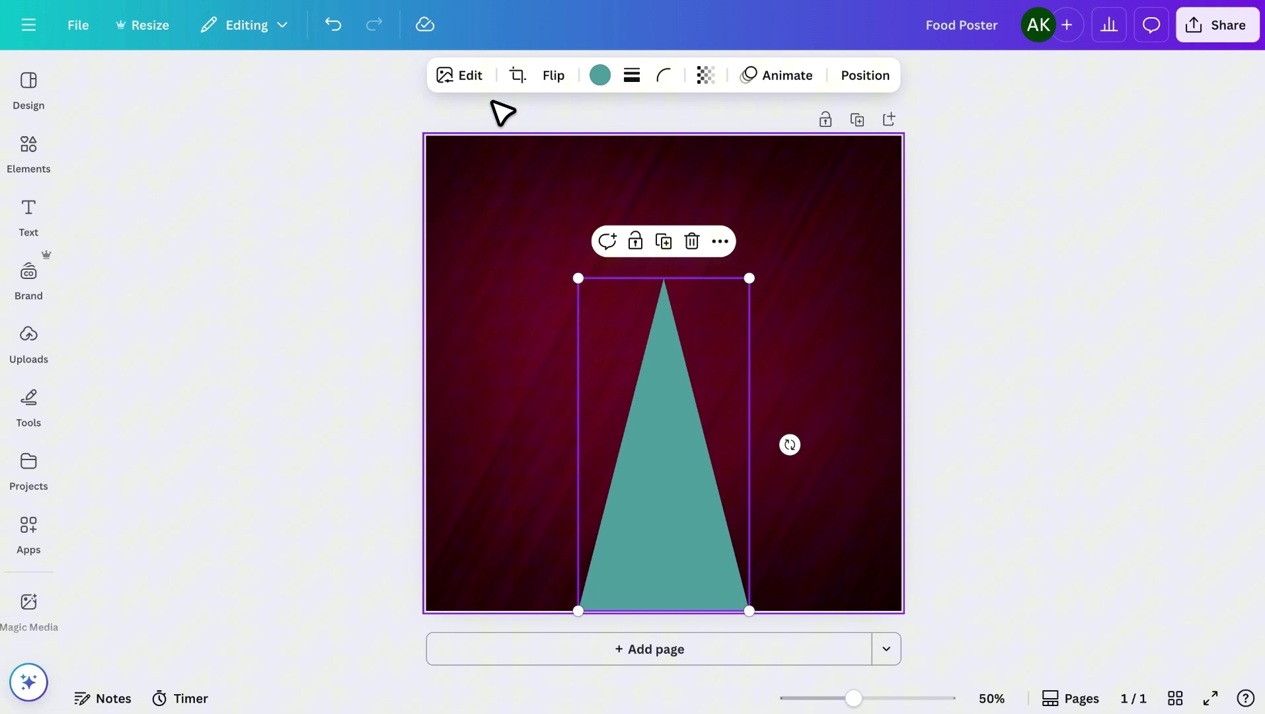
pyautogui.click(516, 75)
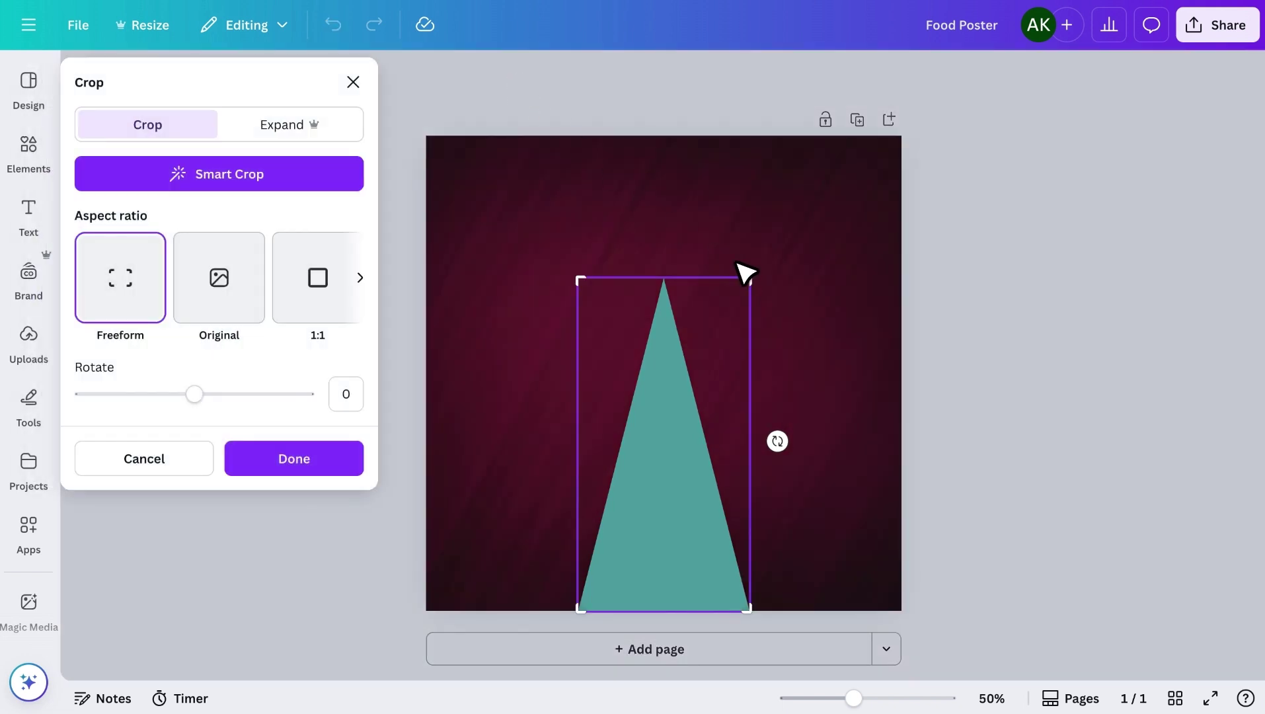
pyautogui.moveTo(756, 408); pyautogui.dragTo(758, 458)
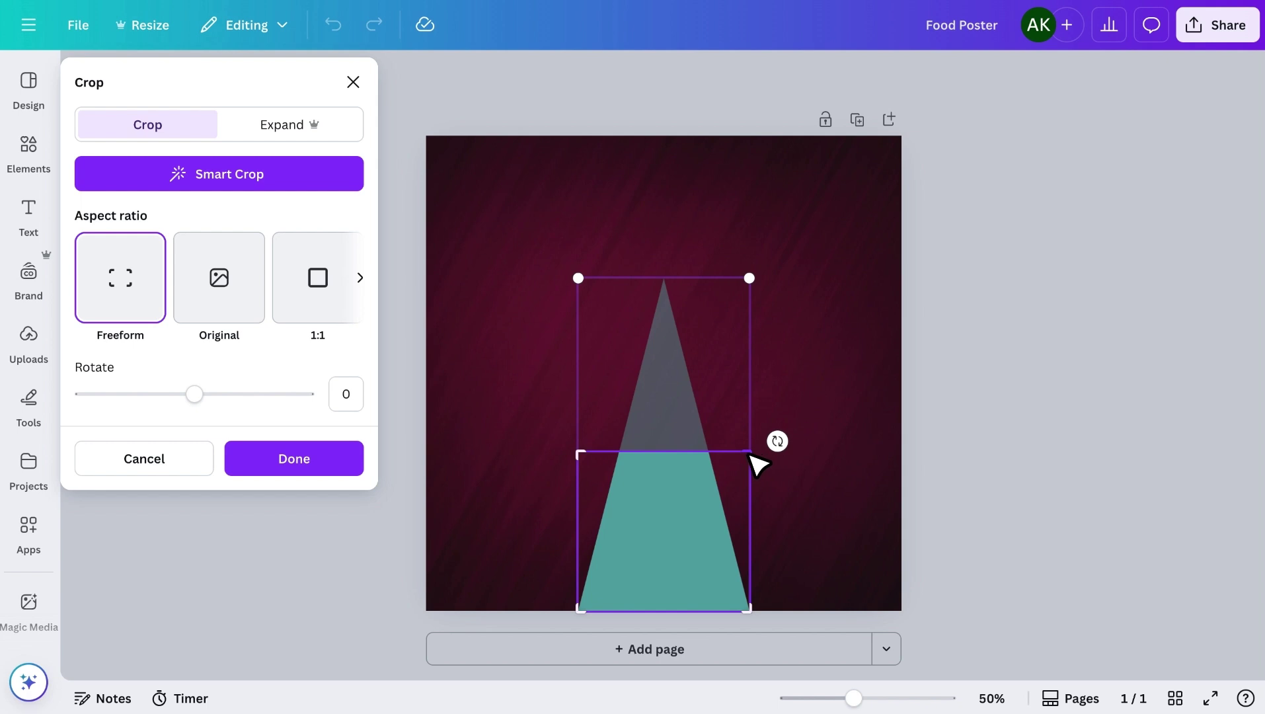
pyautogui.click(306, 458)
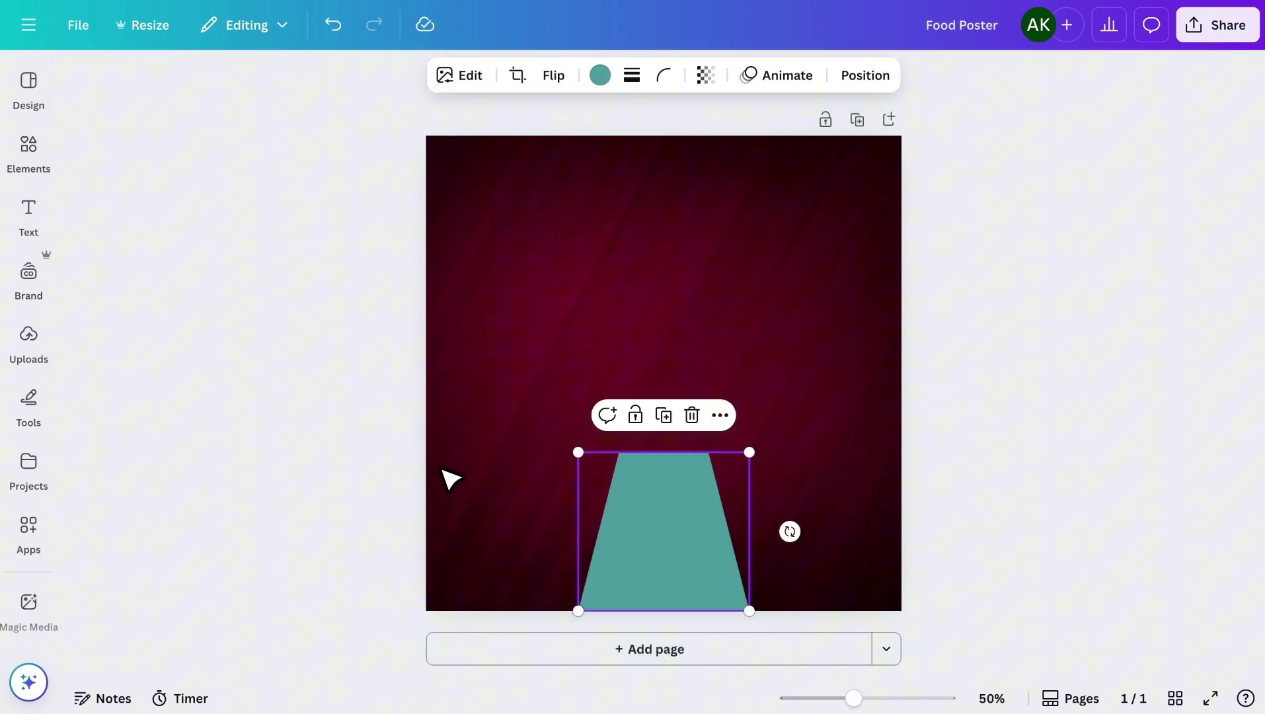
# Step: Enlarge the trapezoid wider and taller and centre it horizontally on the page
pyautogui.moveTo(578, 453); pyautogui.dragTo(536, 414)
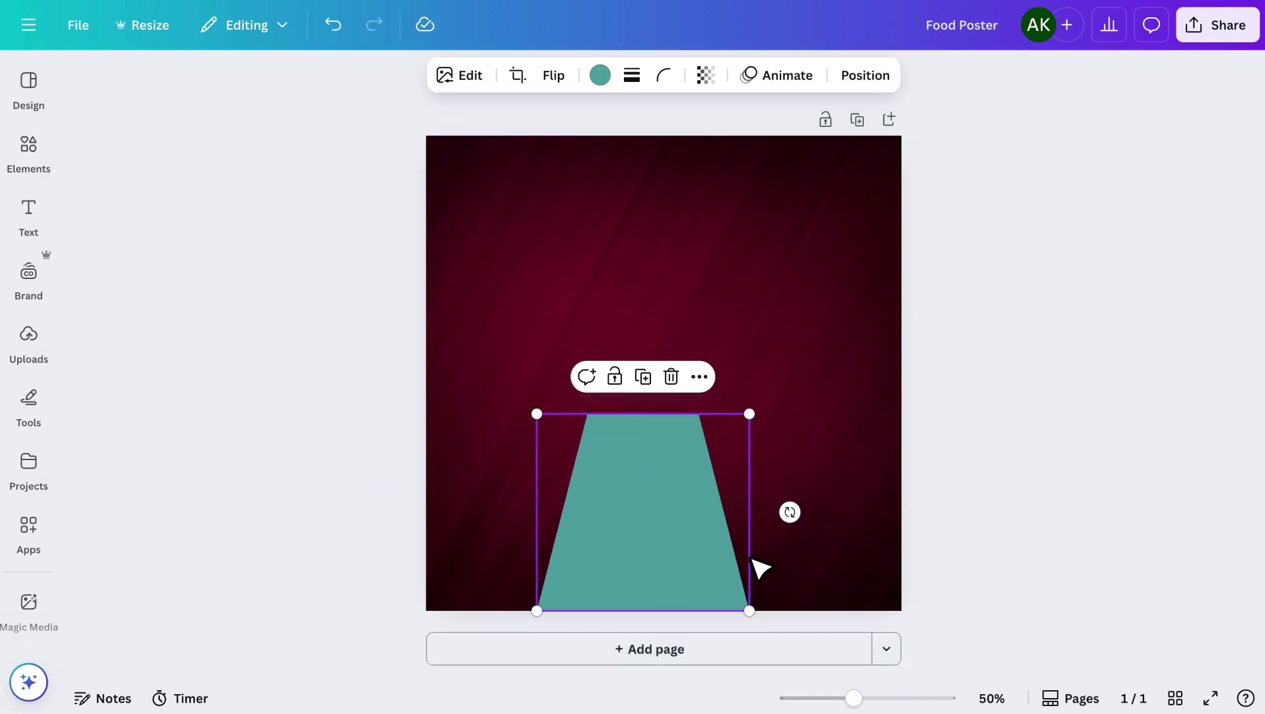
pyautogui.moveTo(749, 414); pyautogui.dragTo(798, 395)
pyautogui.moveTo(536, 373); pyautogui.dragTo(618, 331)
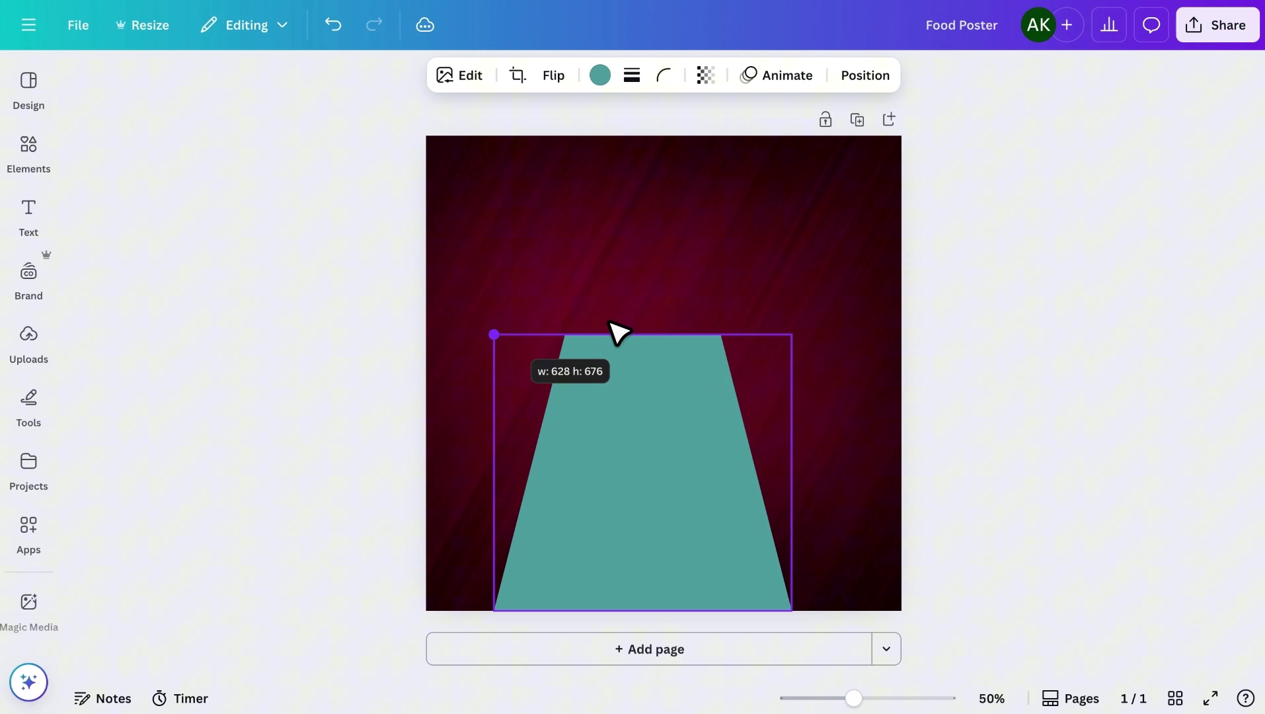
pyautogui.moveTo(790, 336); pyautogui.dragTo(835, 301)
pyautogui.moveTo(494, 300); pyautogui.dragTo(518, 314)
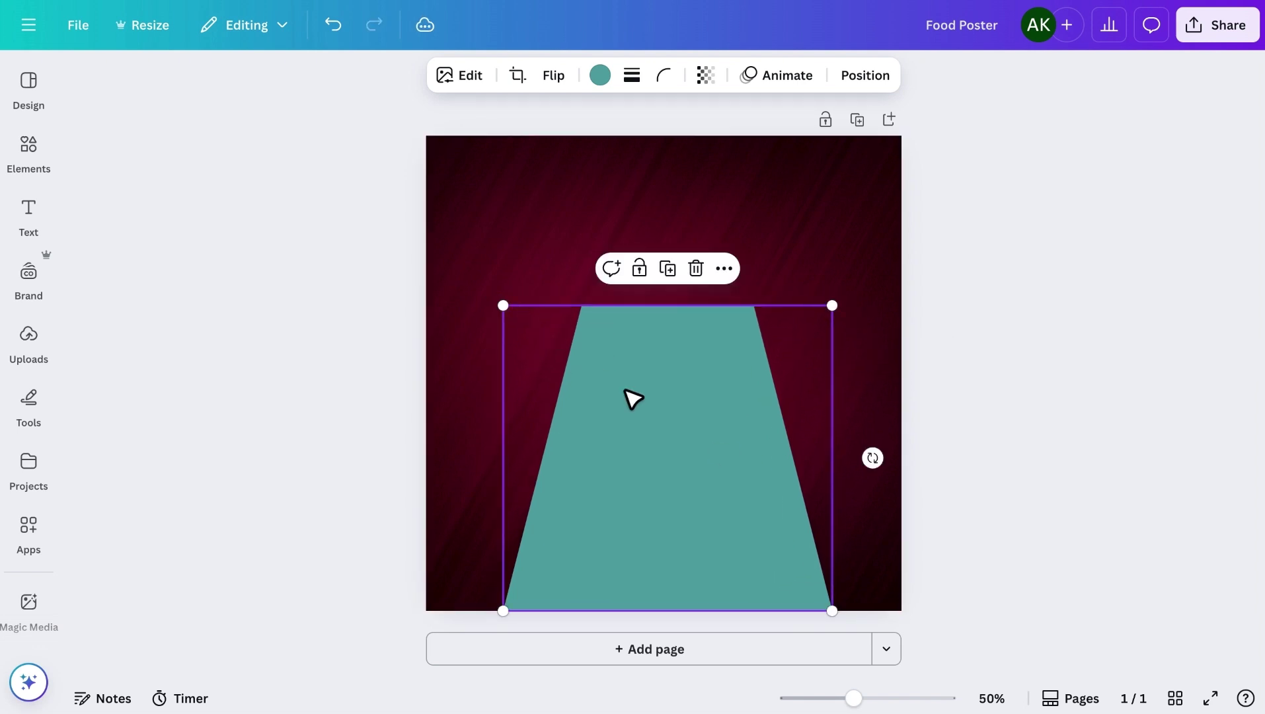
pyautogui.moveTo(633, 398); pyautogui.dragTo(628, 398)
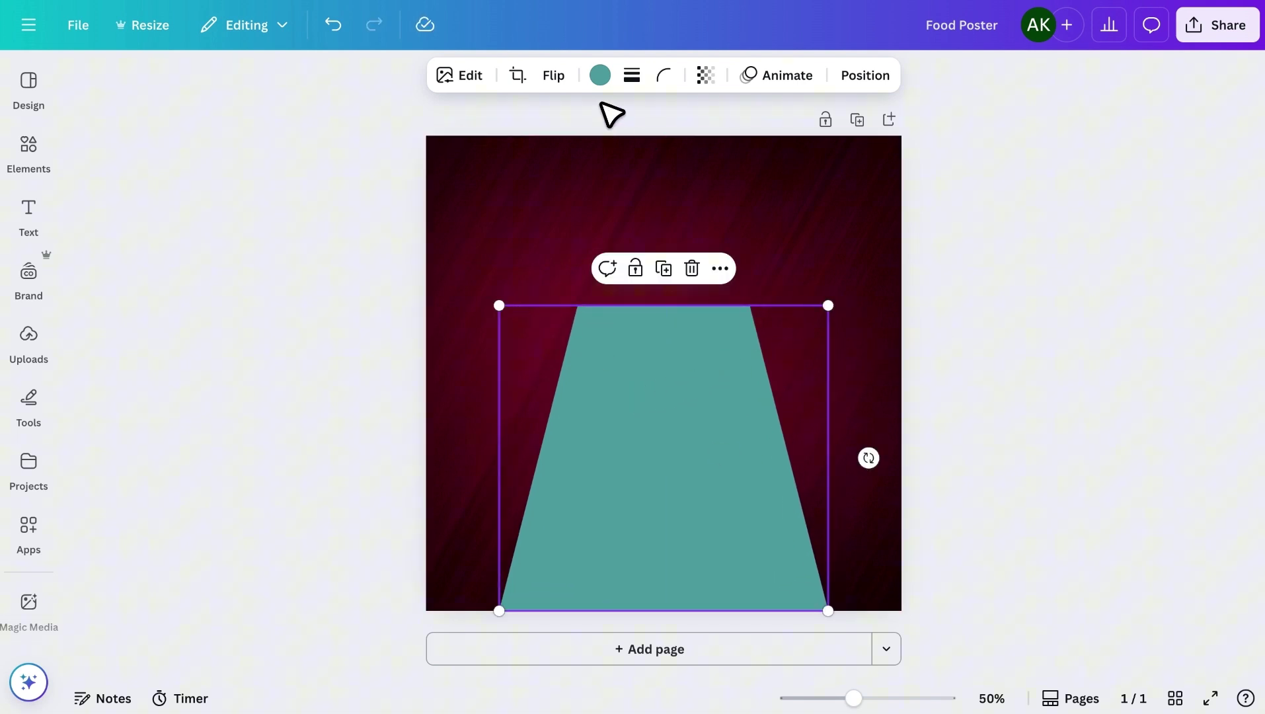
# Step: Crop more off the trapezoid's top and finish editing it
pyautogui.click(518, 76)
pyautogui.moveTo(830, 307); pyautogui.dragTo(851, 423)
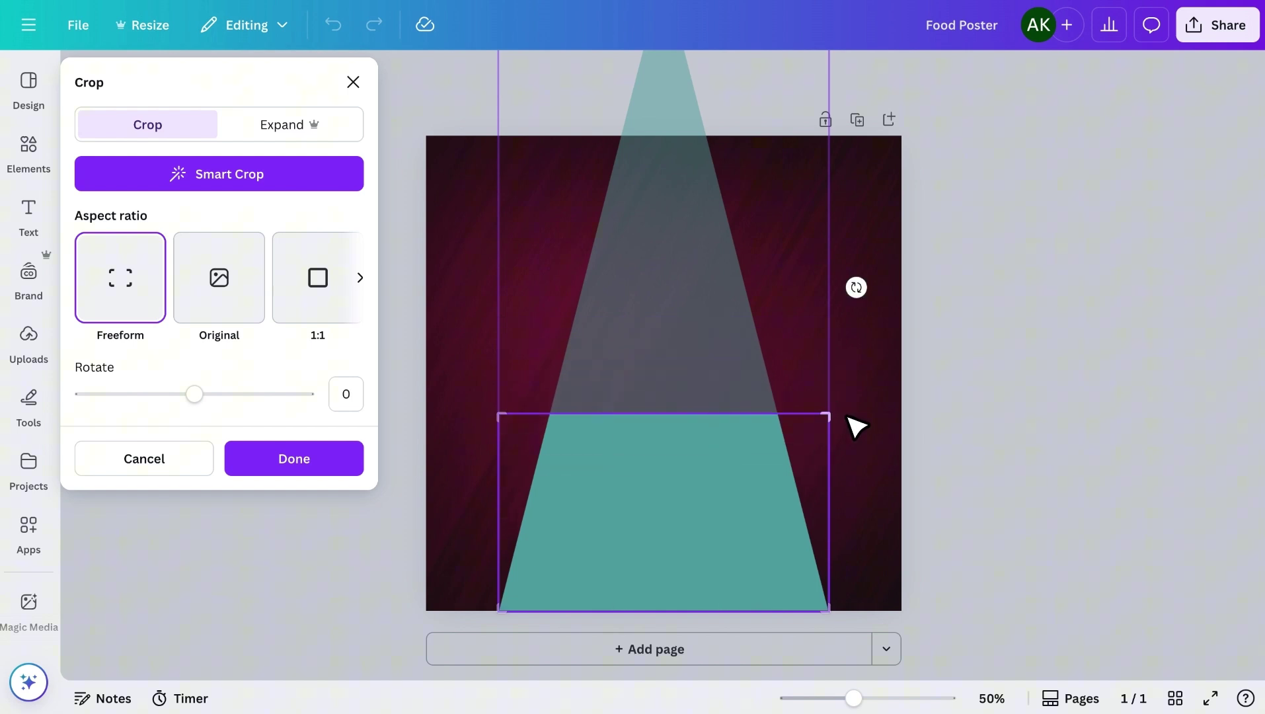
pyautogui.click(350, 468)
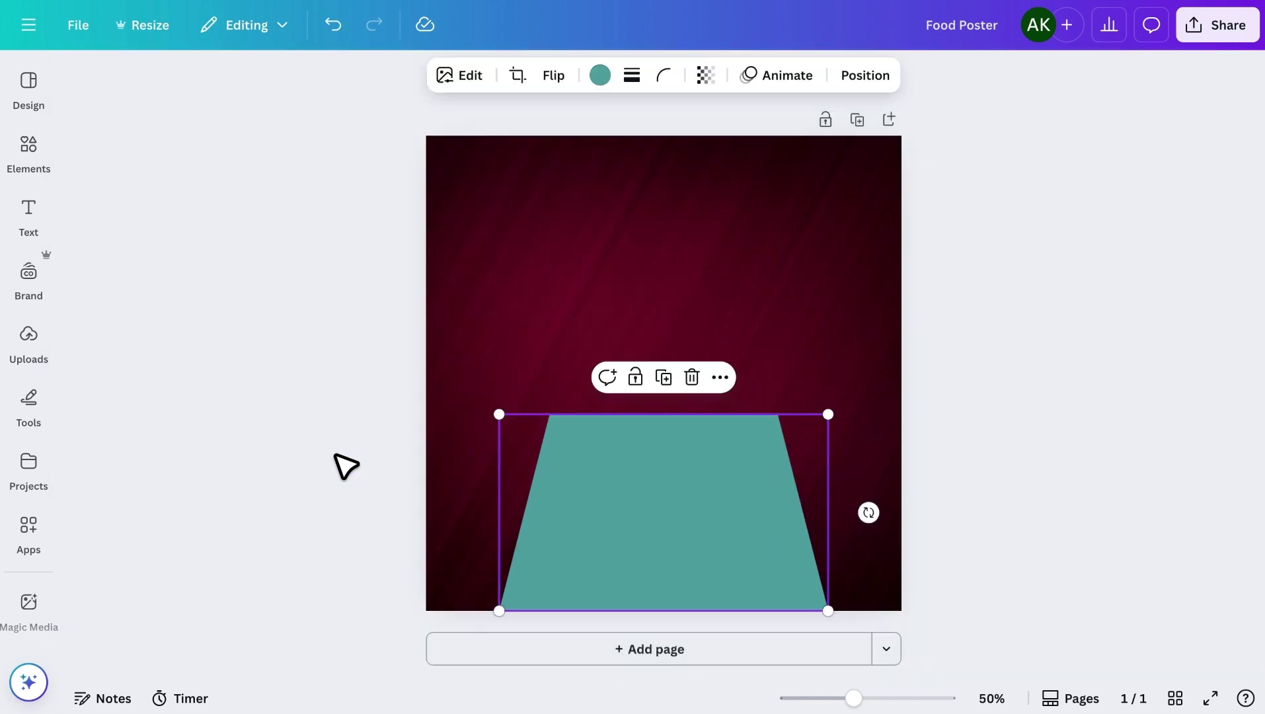
pyautogui.click(788, 289)
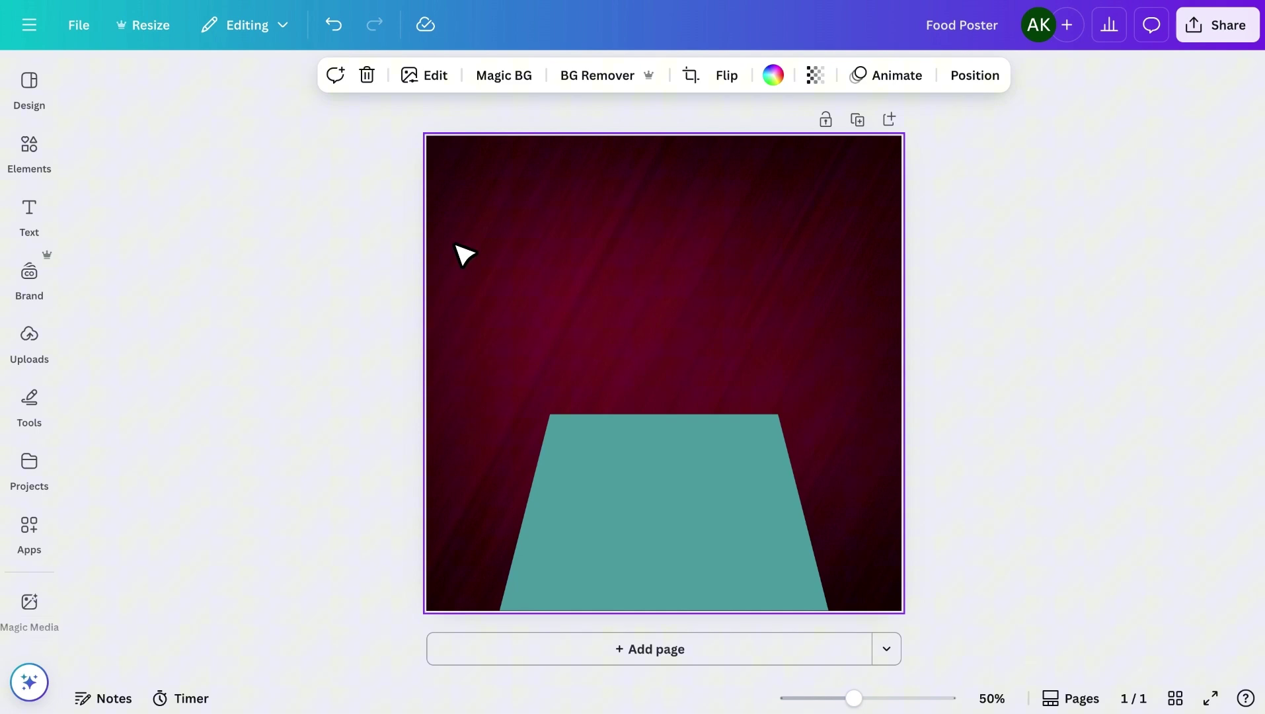
# Step: Search Elements for 'square' and add a square shape to the poster
pyautogui.click(28, 150)
pyautogui.click(148, 89)
pyautogui.tripleClick(148, 89)
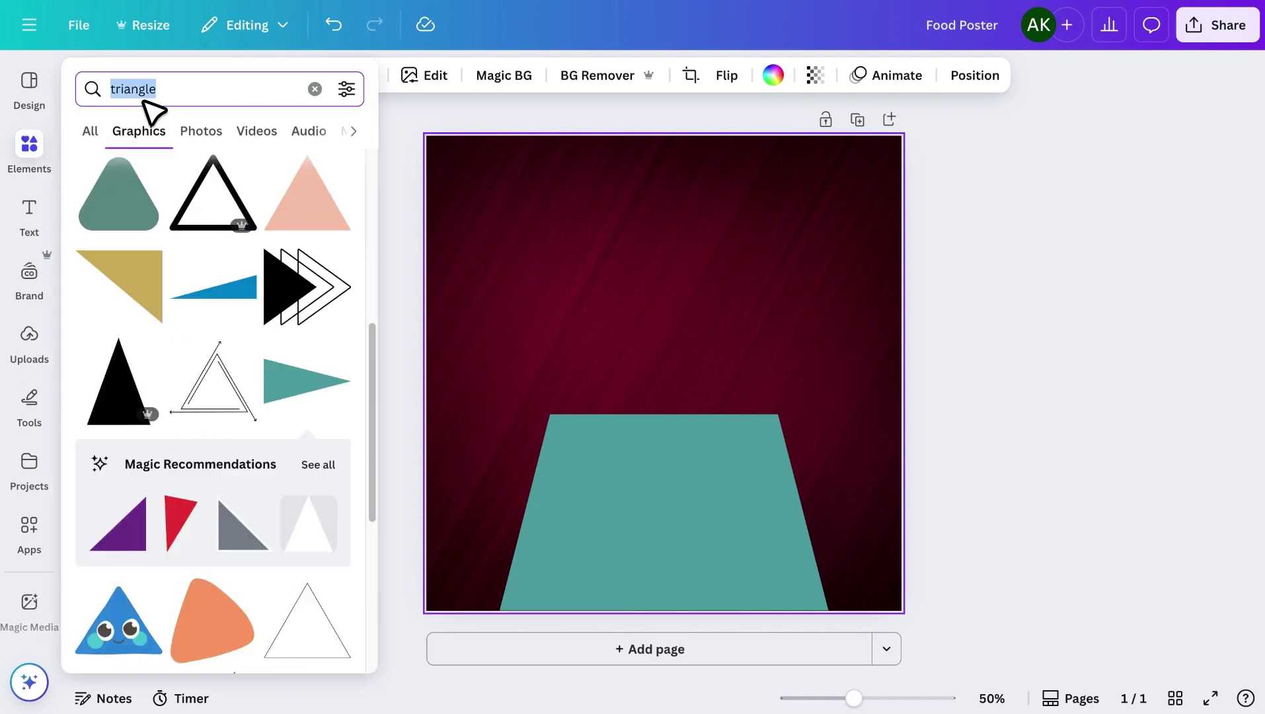
pyautogui.write('square')
pyautogui.press('Return')
pyautogui.click(90, 130)
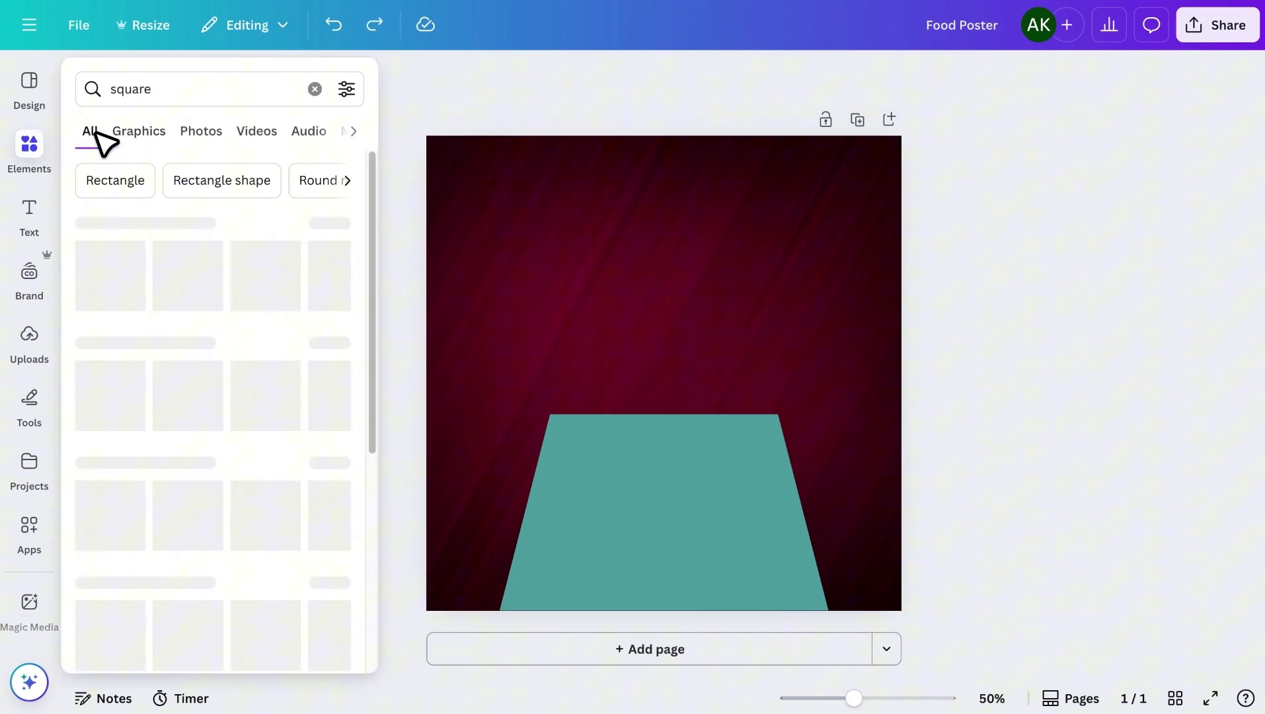
pyautogui.click(100, 265)
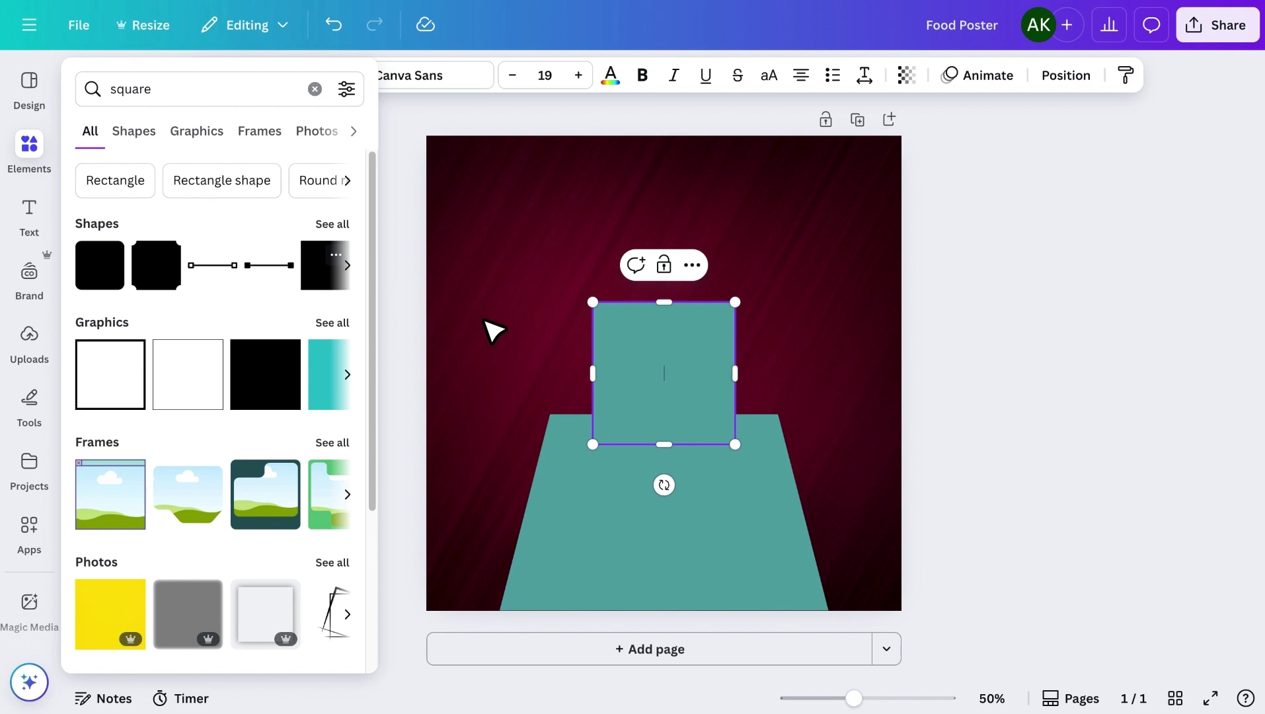
# Step: Stretch the square into a rectangle from the trapezoid top up to the poster's top edge
pyautogui.moveTo(657, 371); pyautogui.dragTo(675, 336)
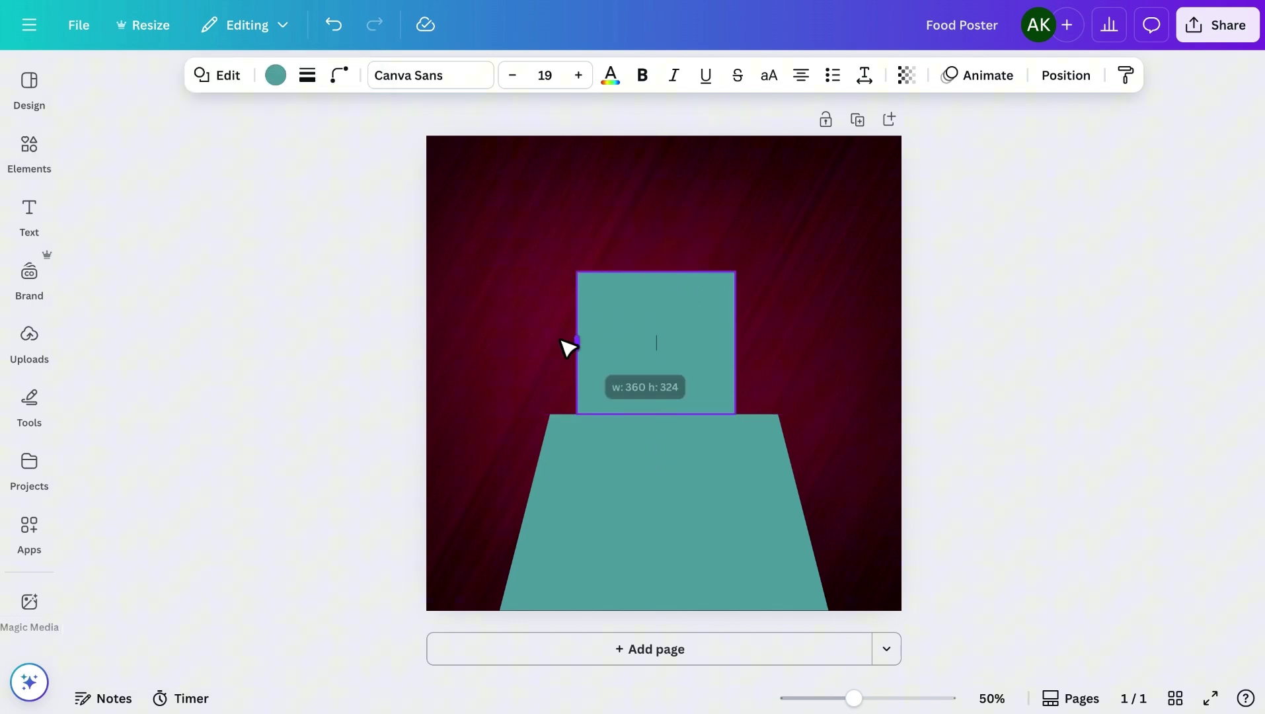
pyautogui.moveTo(593, 337); pyautogui.dragTo(553, 344)
pyautogui.moveTo(734, 341); pyautogui.dragTo(790, 353)
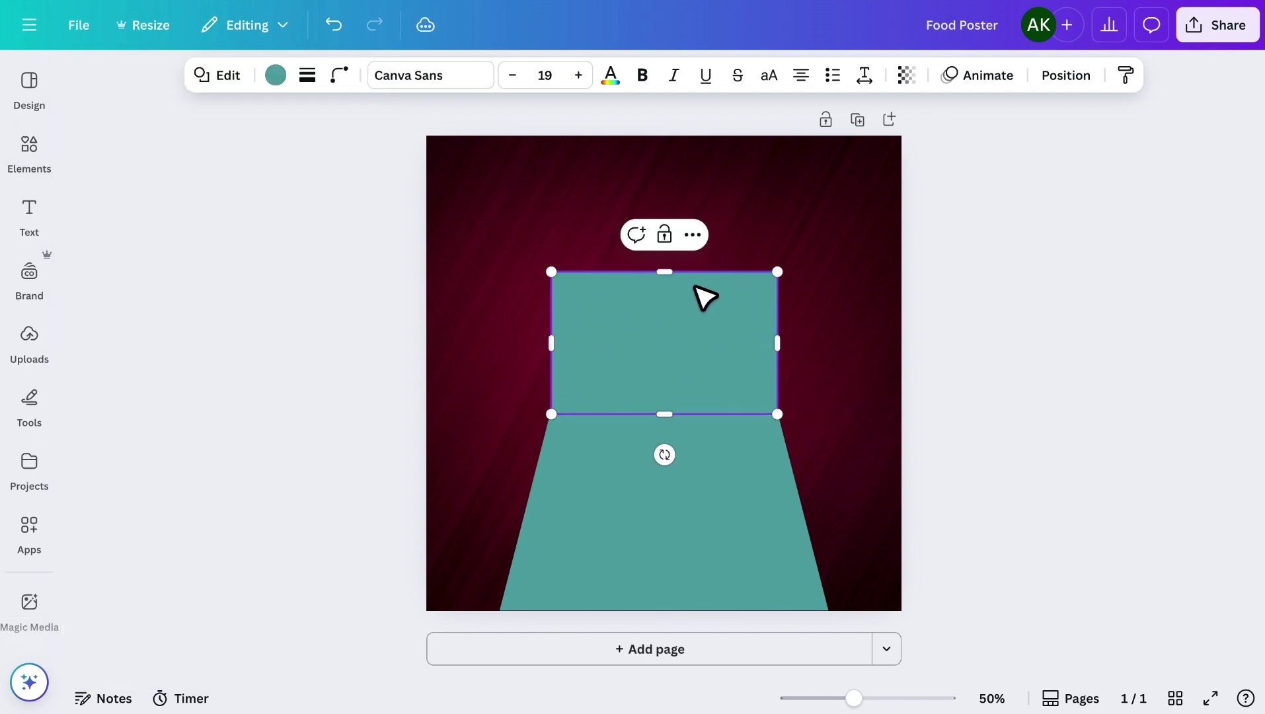
pyautogui.moveTo(662, 270); pyautogui.dragTo(697, 139)
pyautogui.click(798, 379)
pyautogui.click(593, 395)
pyautogui.moveTo(553, 419); pyautogui.dragTo(551, 421)
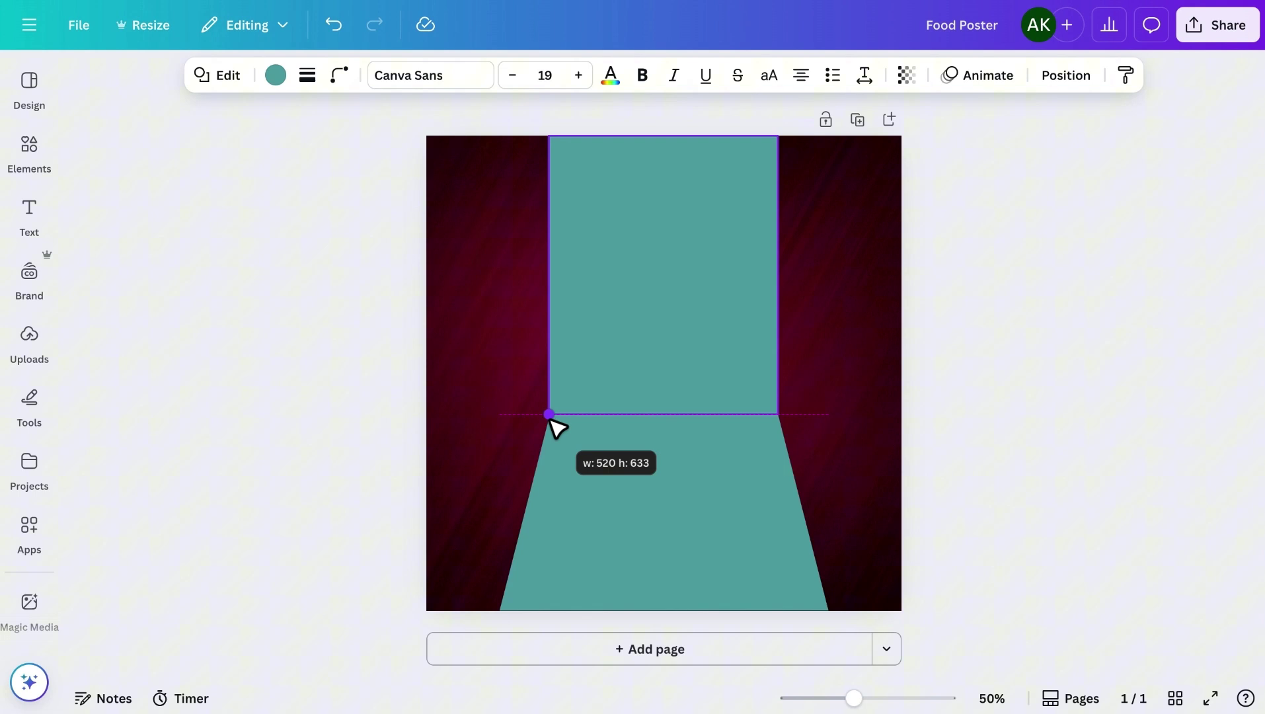
# Step: Recolour both the rectangle and the trapezoid from teal to light orange
pyautogui.click(276, 76)
pyautogui.scroll(-3, 287, 415)
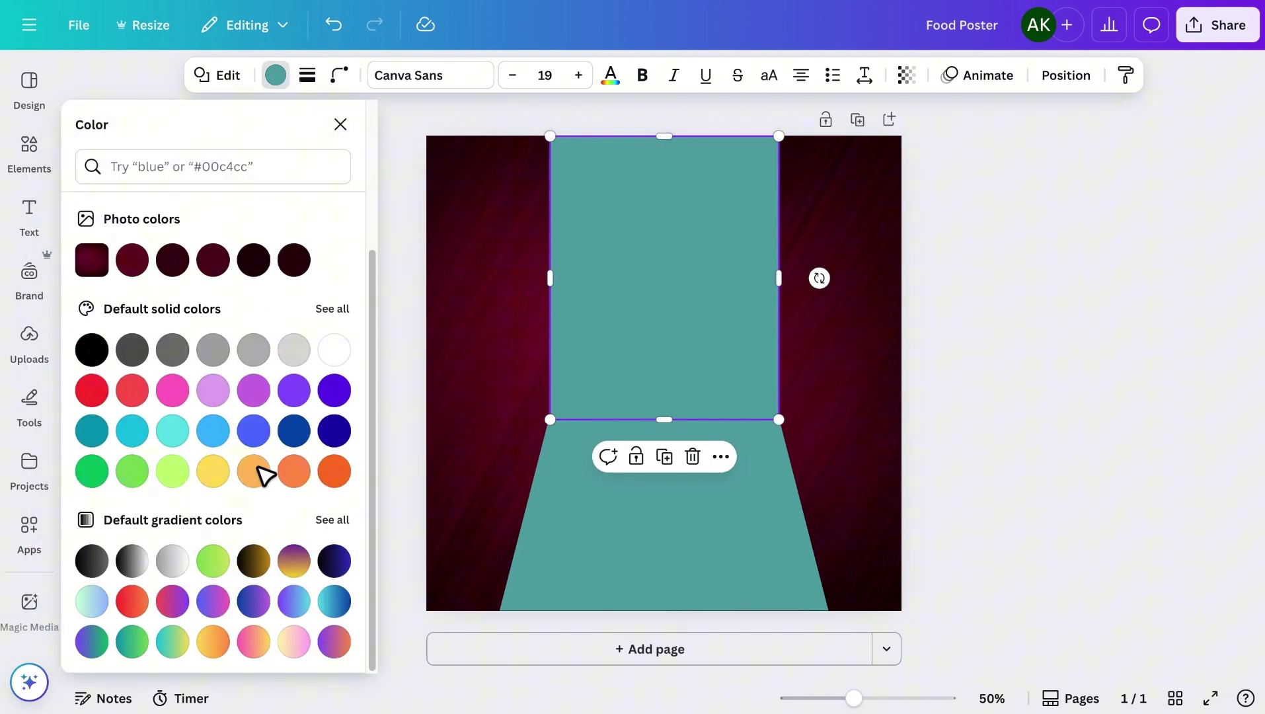
pyautogui.click(253, 472)
pyautogui.click(592, 533)
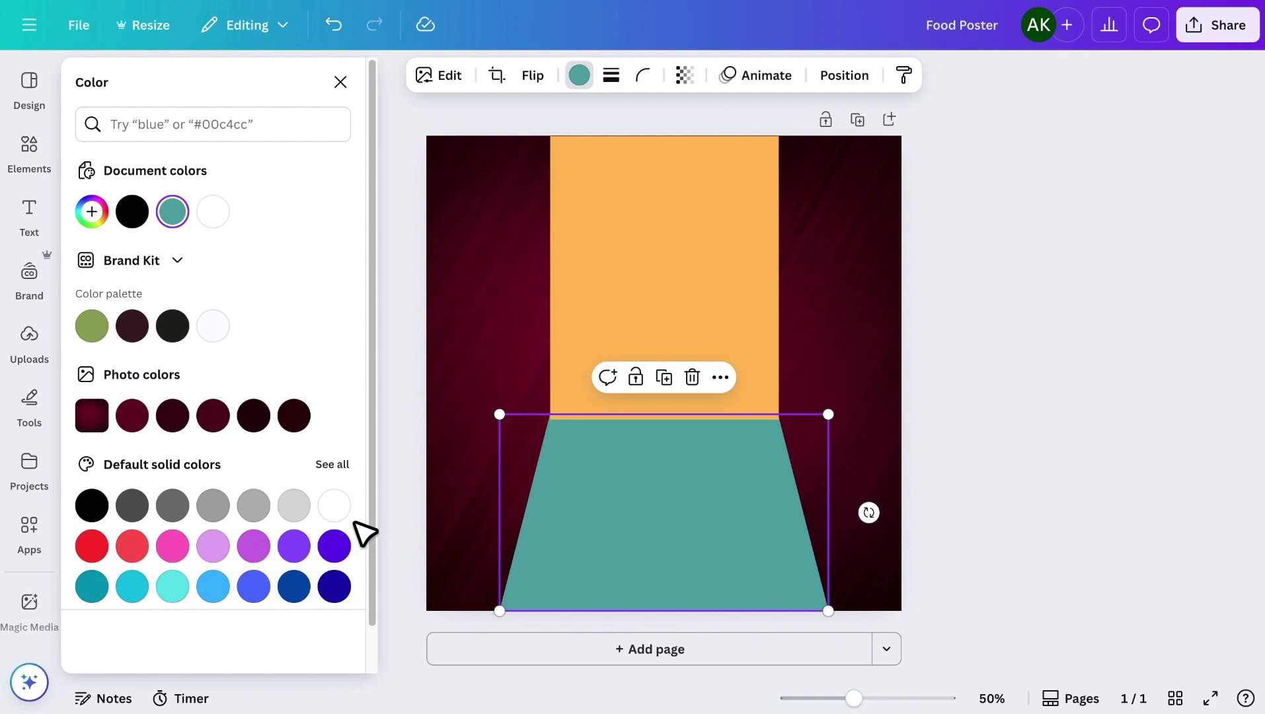
pyautogui.scroll(-1, 363, 532)
pyautogui.click(254, 578)
pyautogui.click(1088, 461)
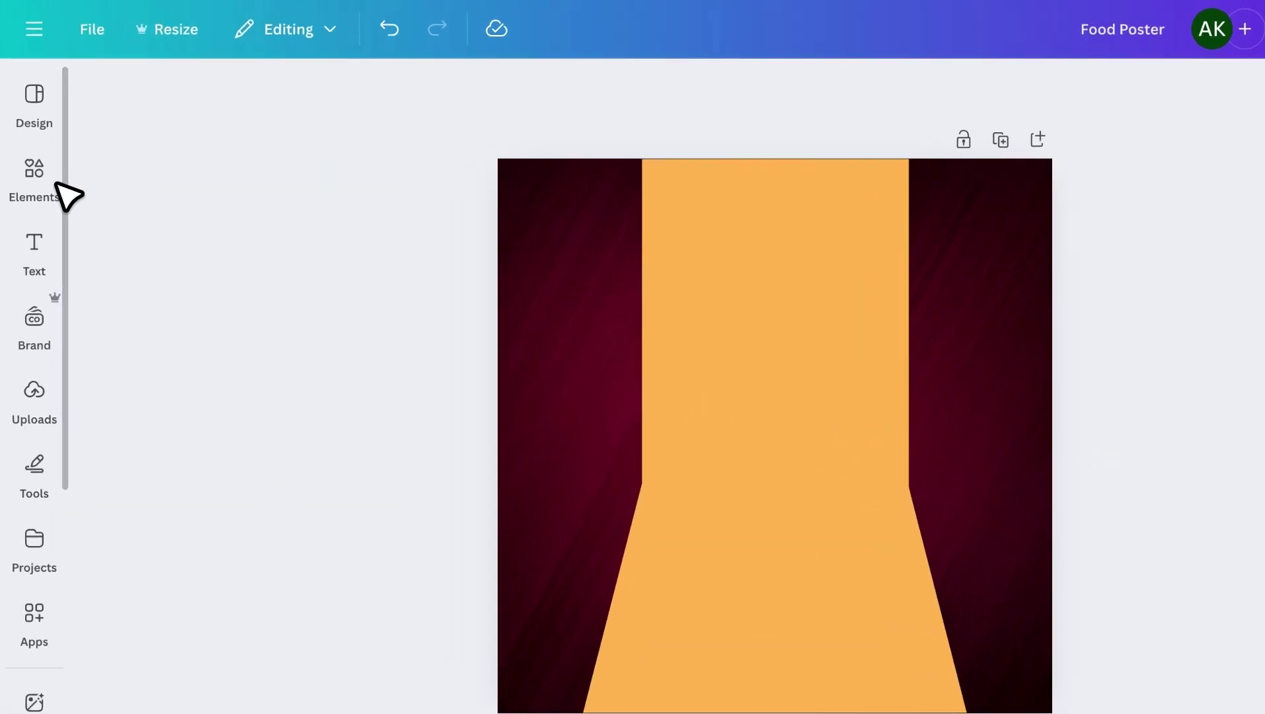
# Step: Search Elements for 'food bowl' photos and add the brown bowl of stew
pyautogui.click(28, 154)
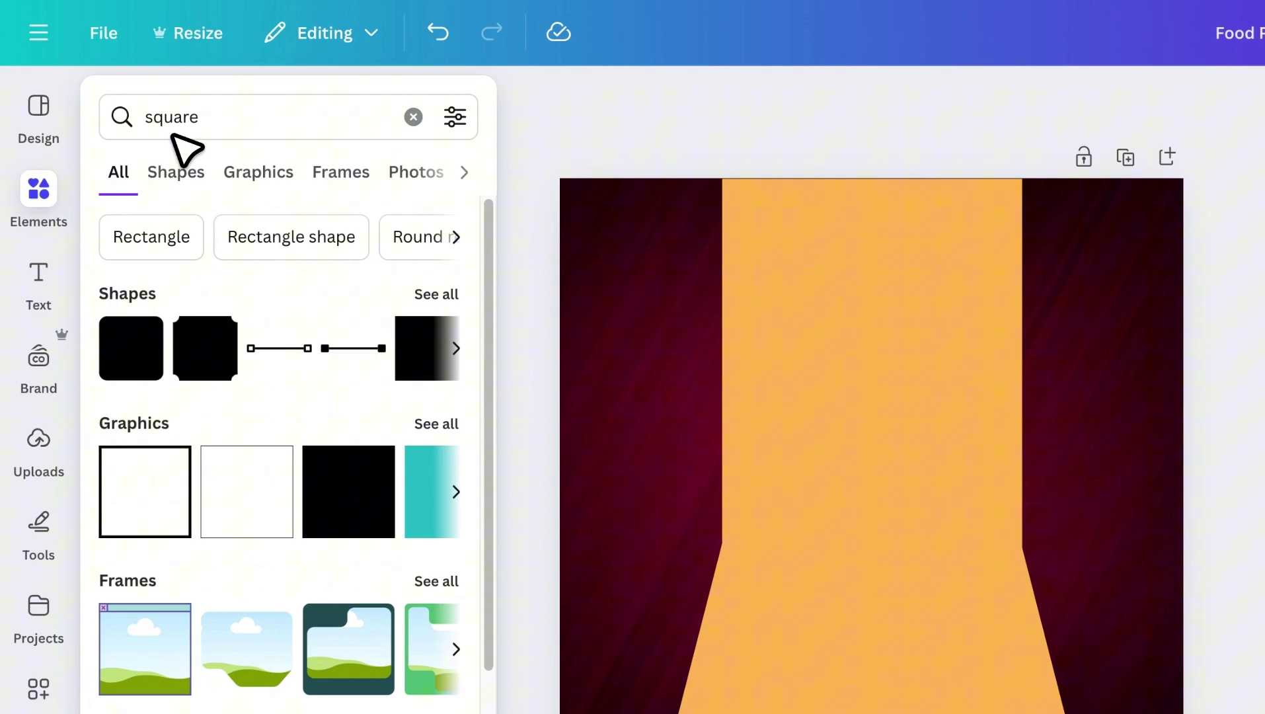
pyautogui.click(168, 117)
pyautogui.write('food bowl')
pyautogui.press('Return')
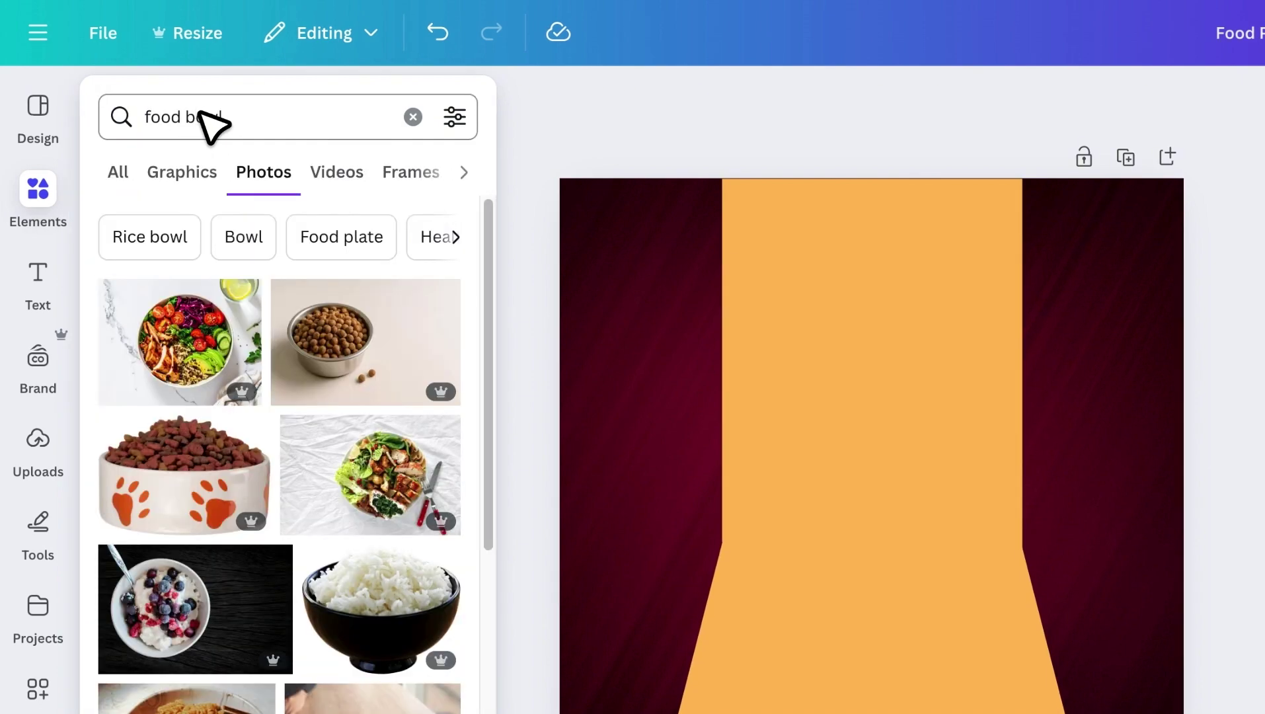
pyautogui.scroll(-10, 220, 299)
pyautogui.scroll(-10, 220, 300)
pyautogui.scroll(-3, 220, 300)
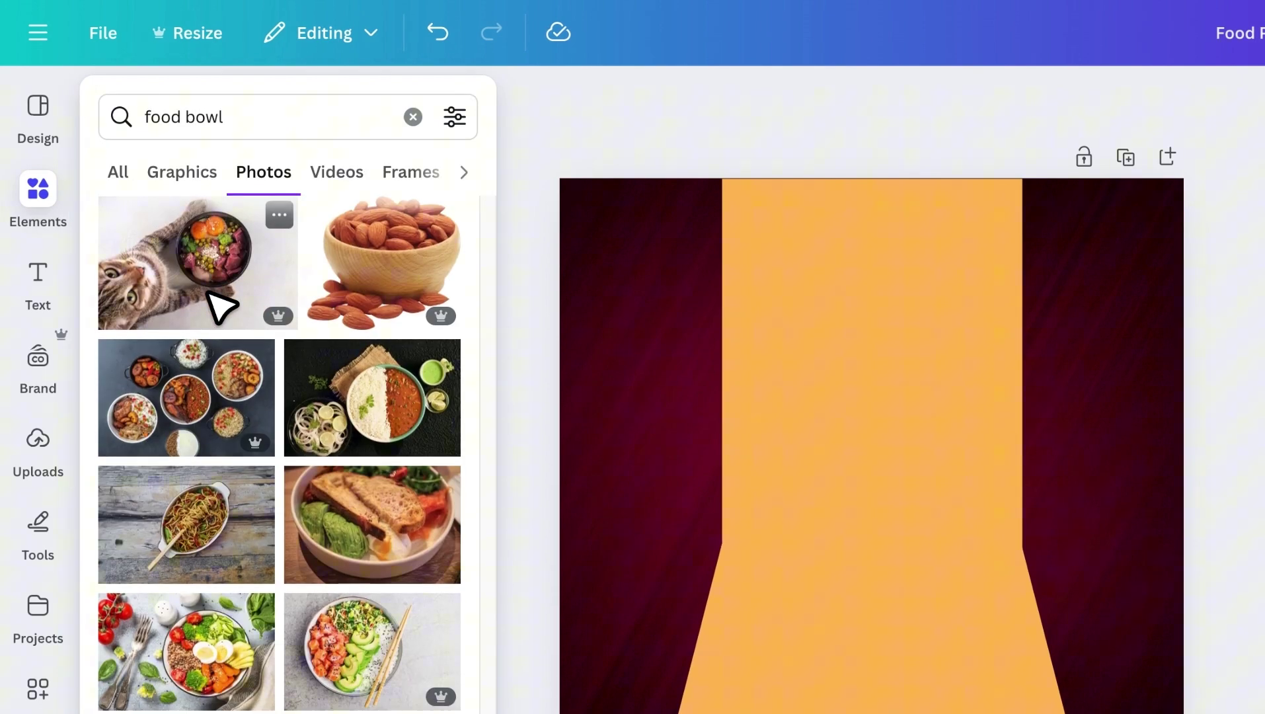
pyautogui.scroll(-2, 220, 299)
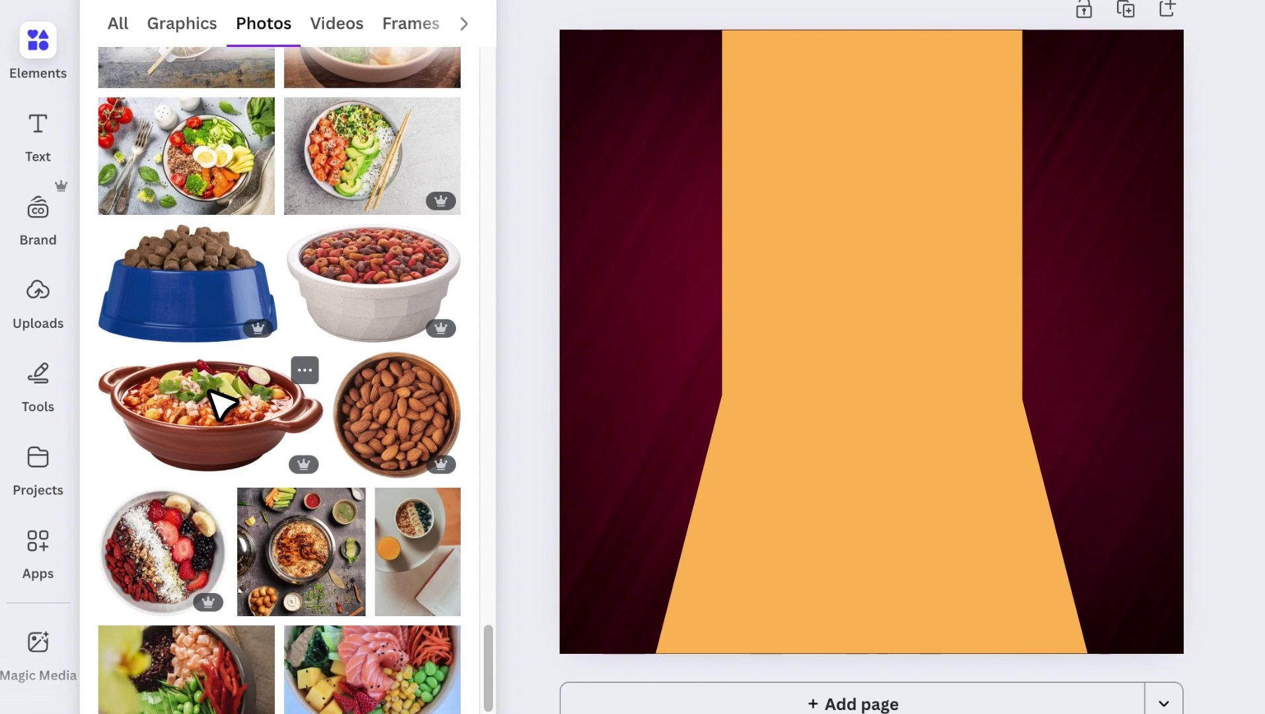
pyautogui.click(197, 554)
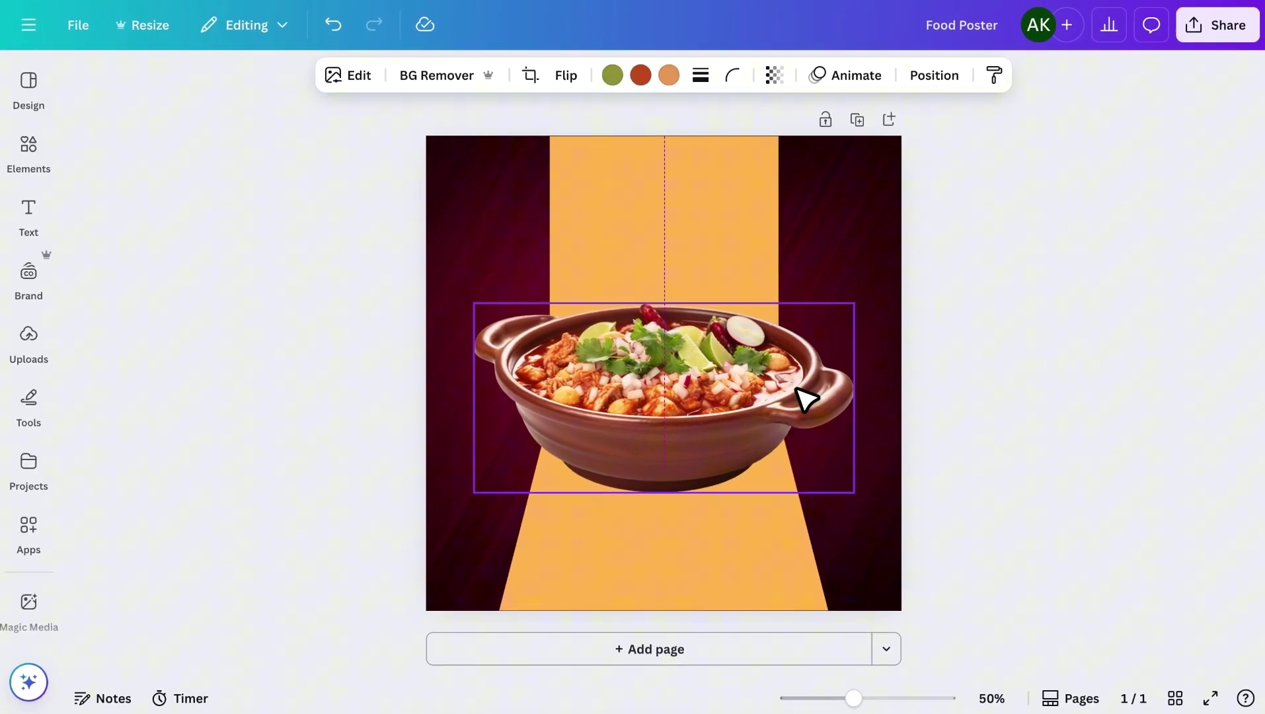
# Step: Shrink the bowl photo and centre it over the orange shapes
pyautogui.moveTo(862, 277); pyautogui.dragTo(820, 336)
pyautogui.moveTo(751, 393); pyautogui.dragTo(763, 391)
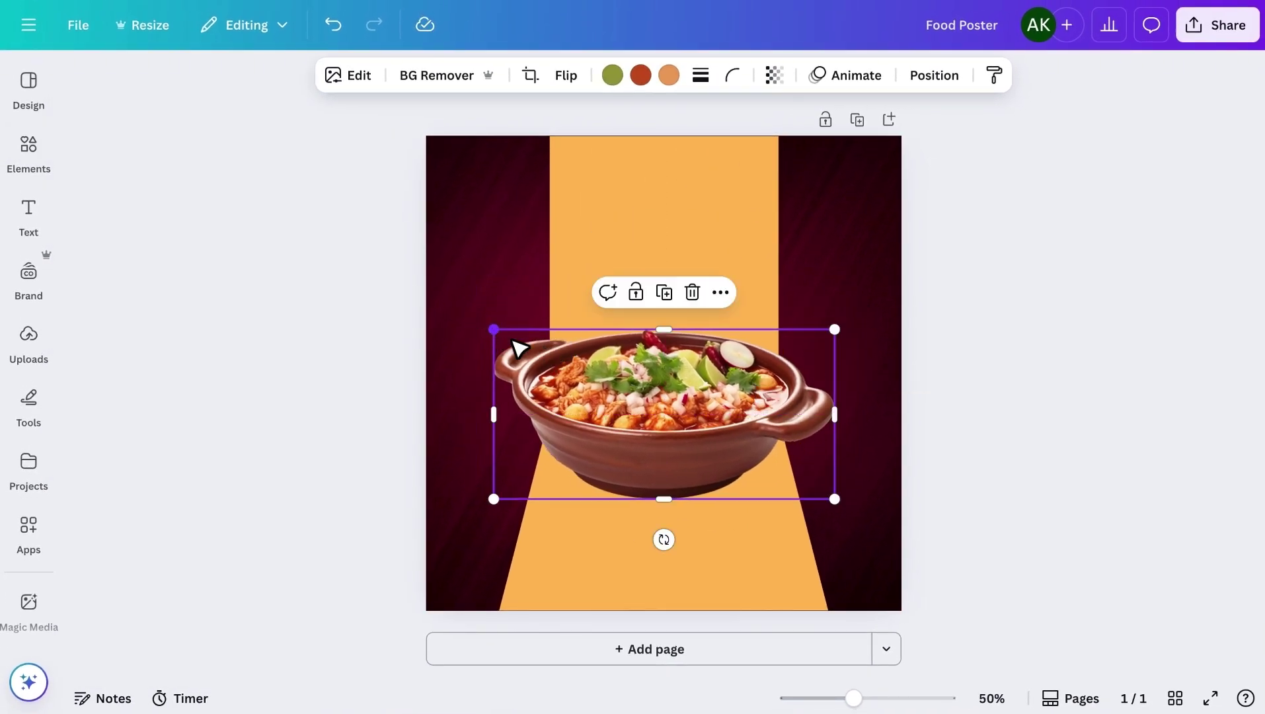
pyautogui.click(998, 432)
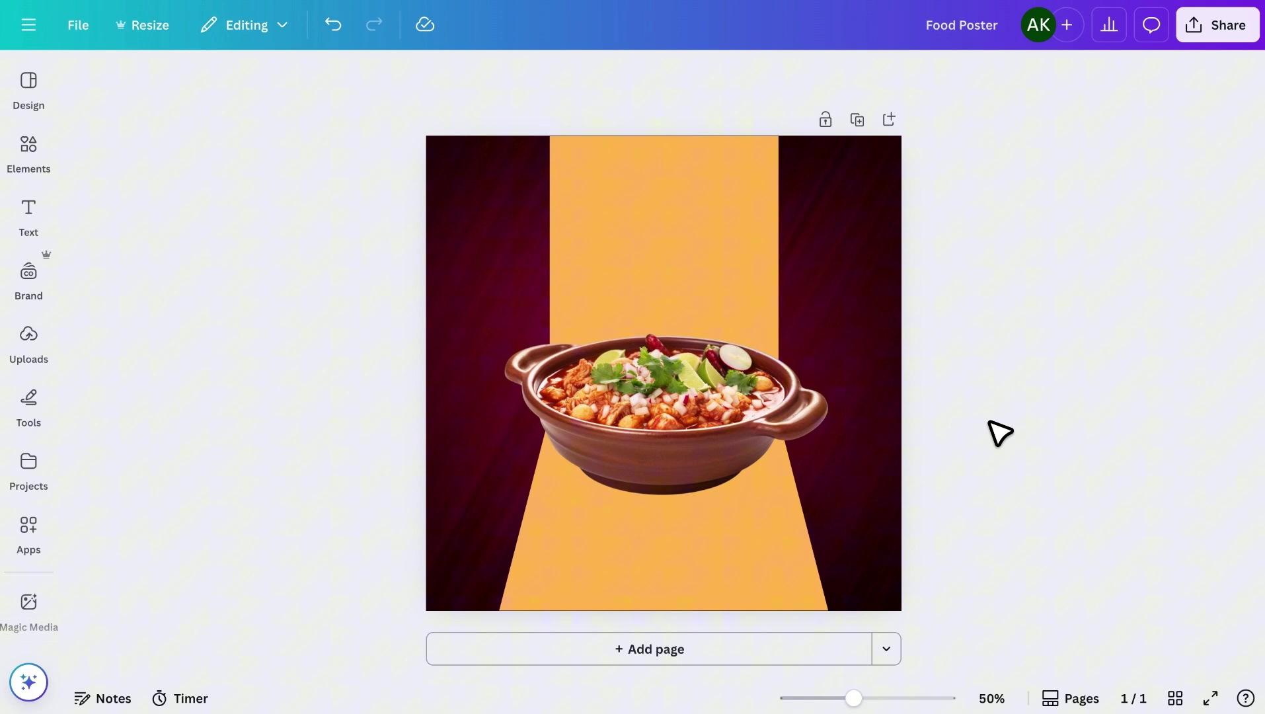
# Step: Search Elements for 'shadow' graphics and add a soft shadow to the poster
pyautogui.click(756, 427)
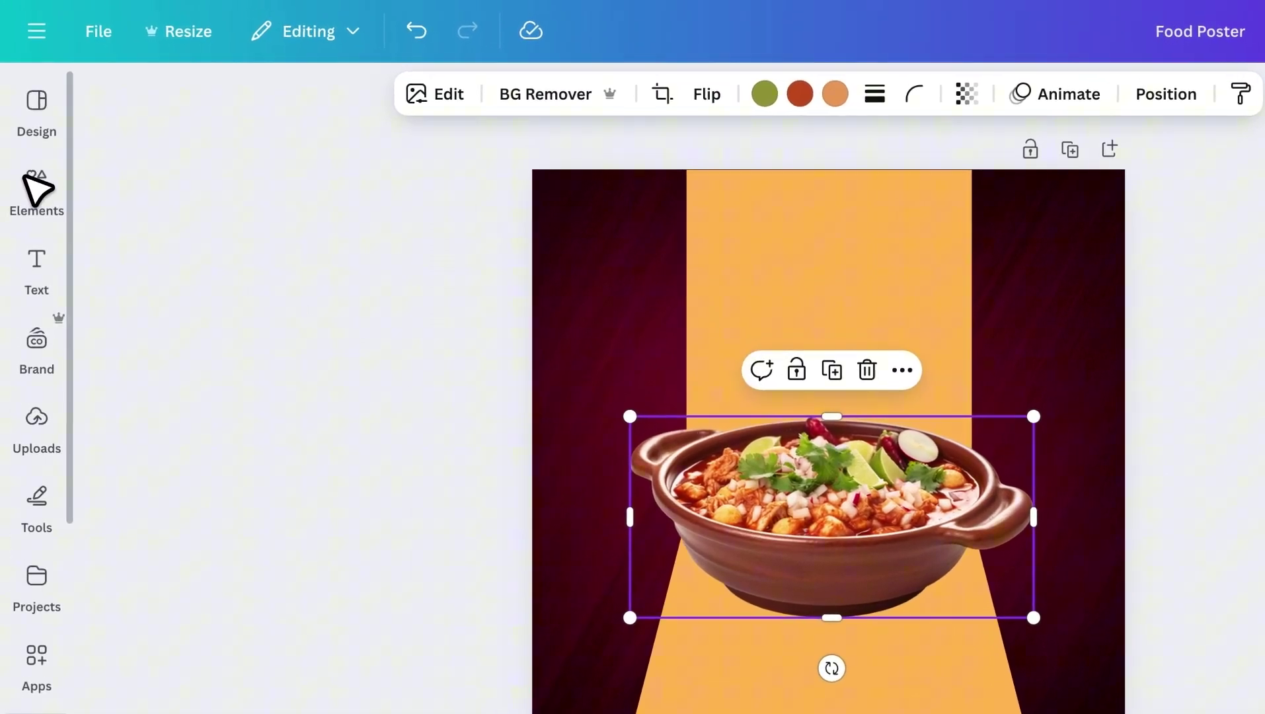
pyautogui.click(28, 152)
pyautogui.click(128, 91)
pyautogui.write('shadow')
pyautogui.press('Return')
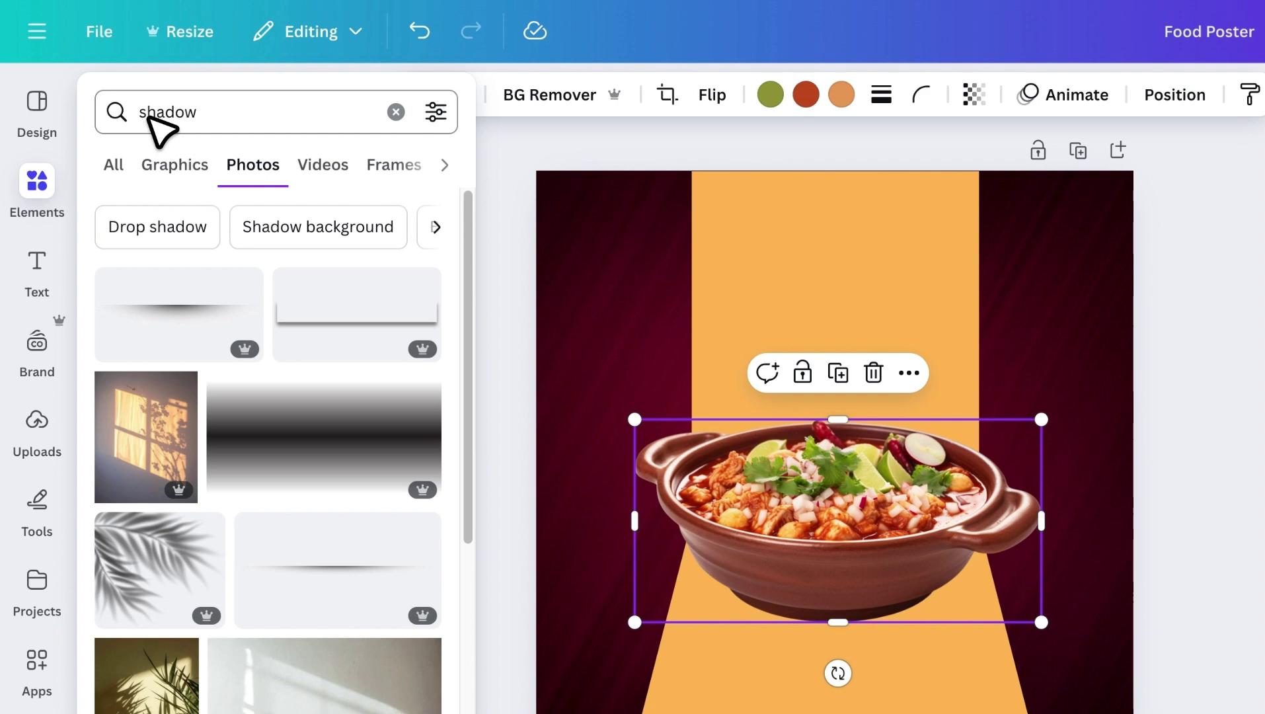
pyautogui.click(174, 164)
pyautogui.click(148, 432)
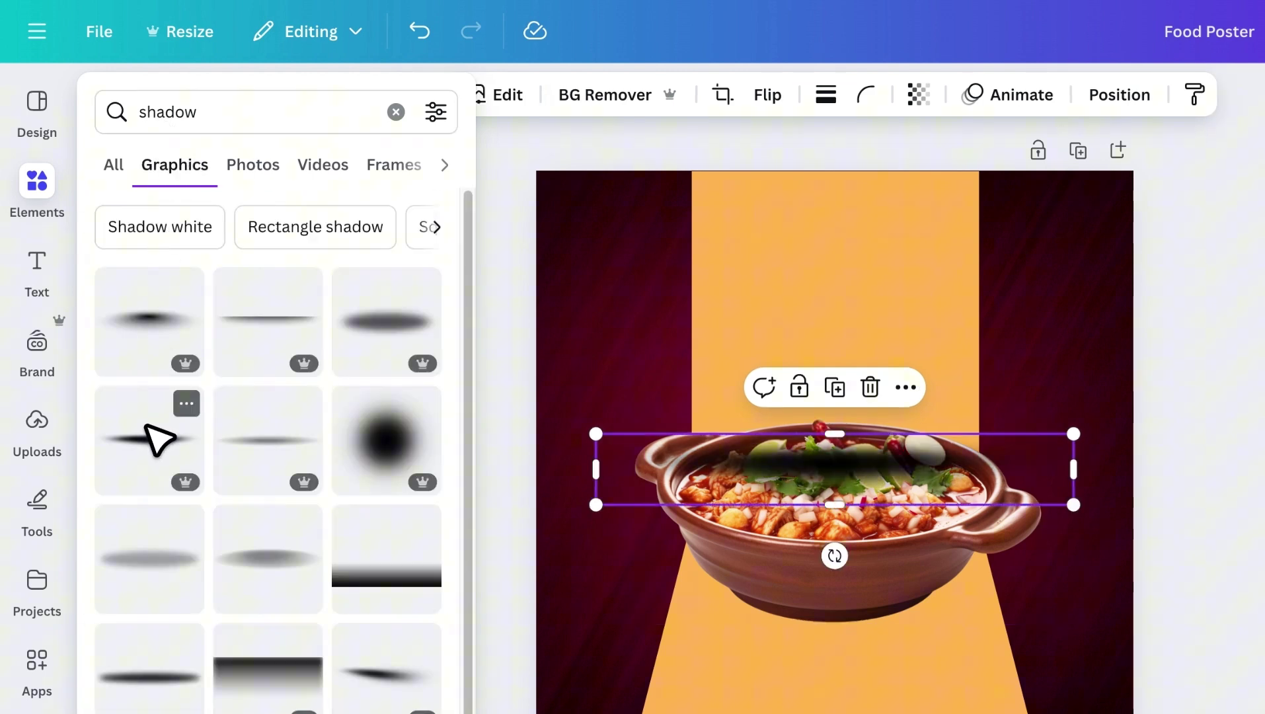
# Step: Tuck the shadow under the bowl, send it behind the bowl and lower its transparency
pyautogui.moveTo(821, 462); pyautogui.dragTo(686, 534)
pyautogui.moveTo(856, 550)
pyautogui.mouseDown()
pyautogui.moveTo(692, 534)
pyautogui.moveTo(695, 520)
pyautogui.mouseUp()
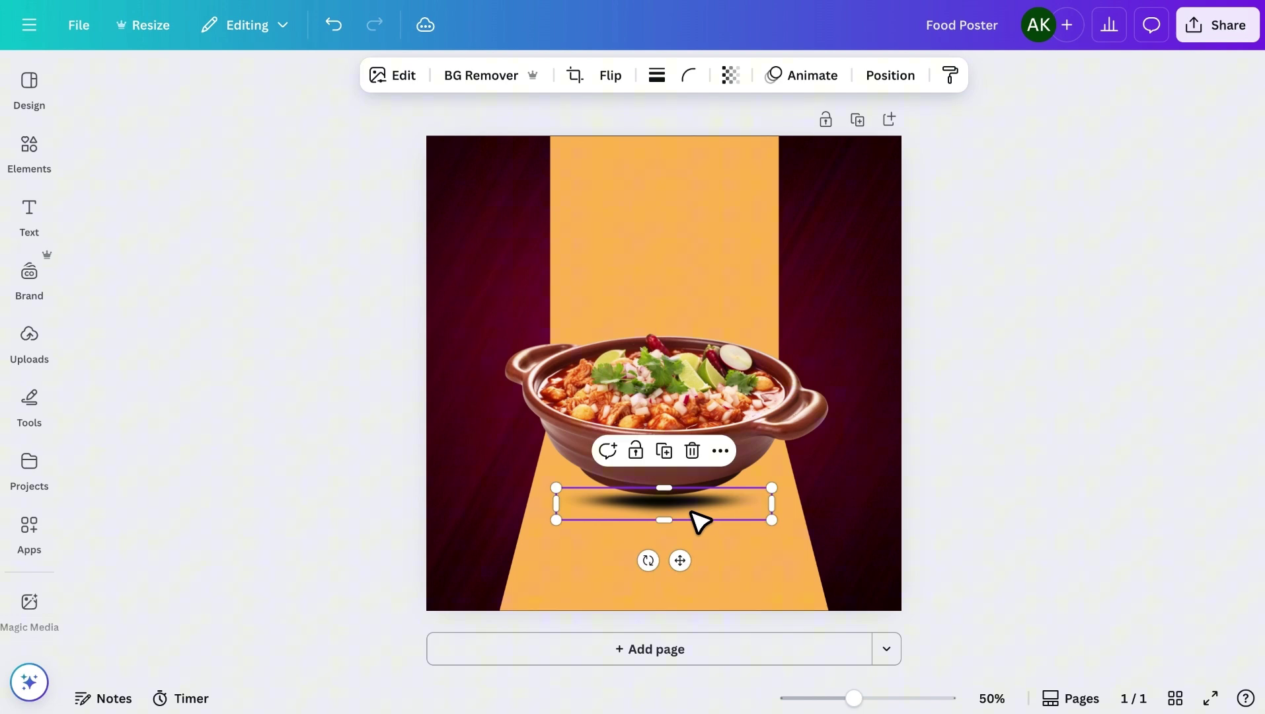
pyautogui.rightClick(695, 520)
pyautogui.moveTo(748, 360)
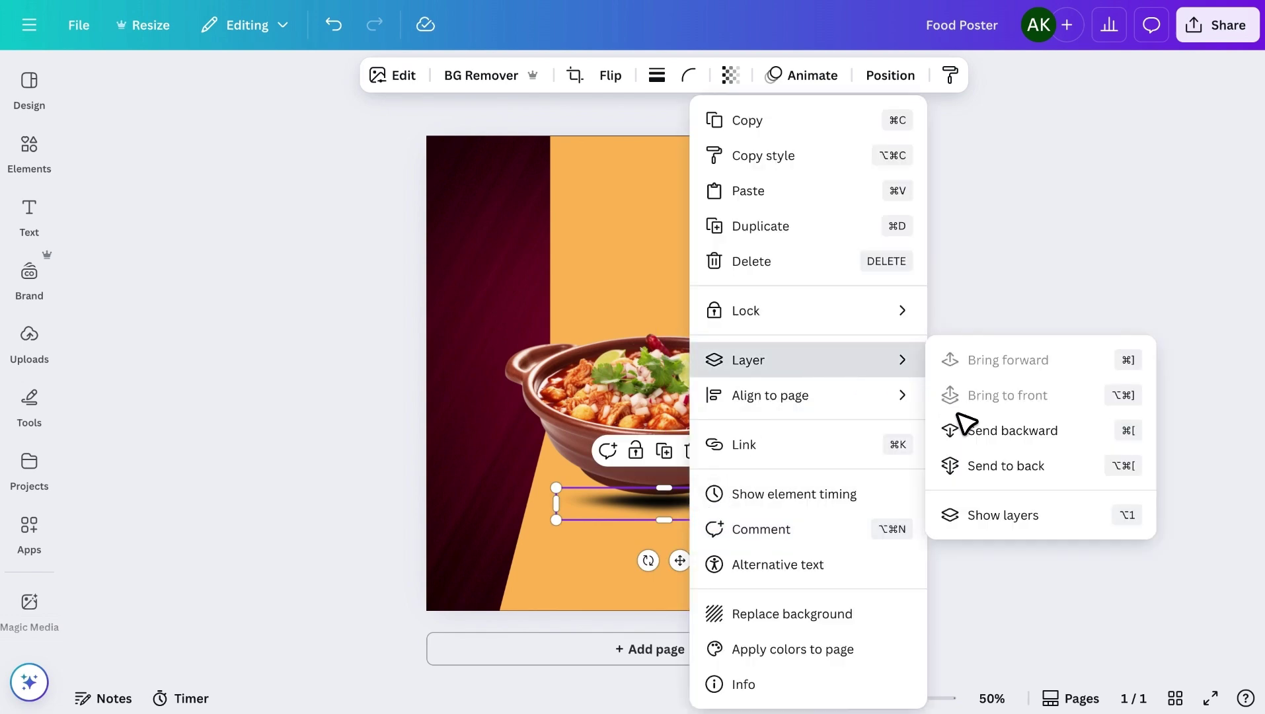
pyautogui.click(998, 430)
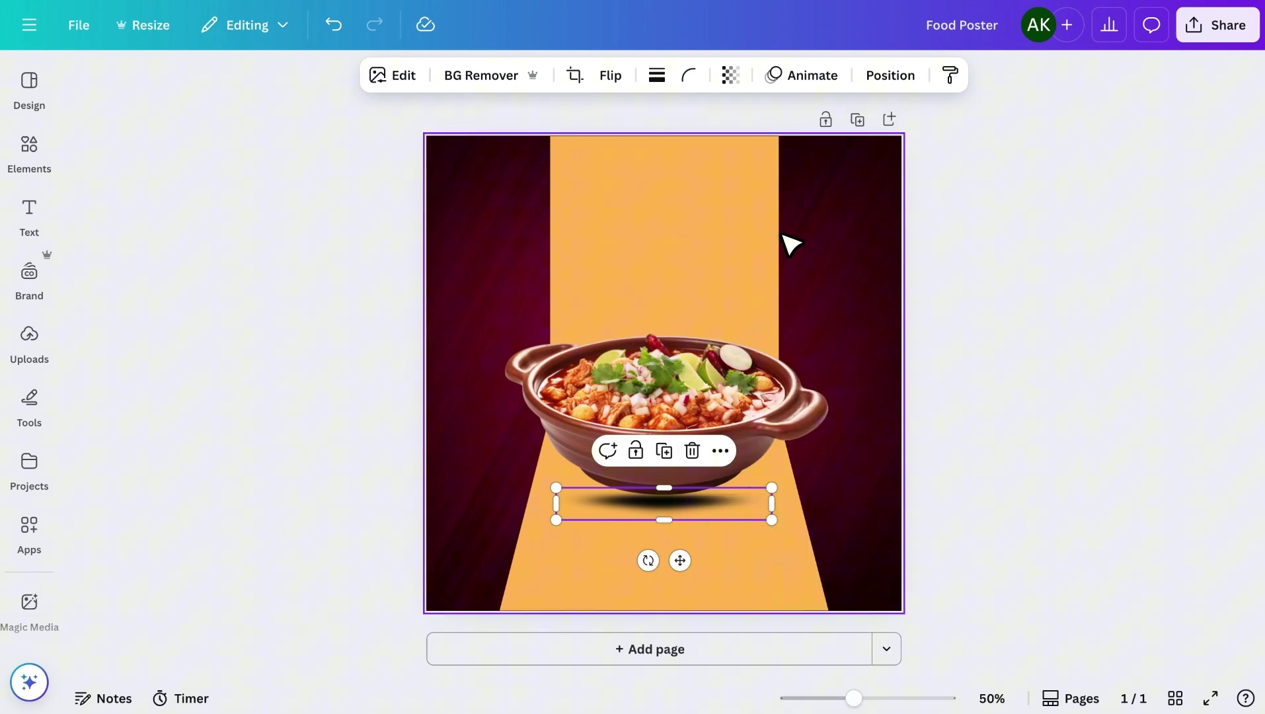
pyautogui.click(730, 75)
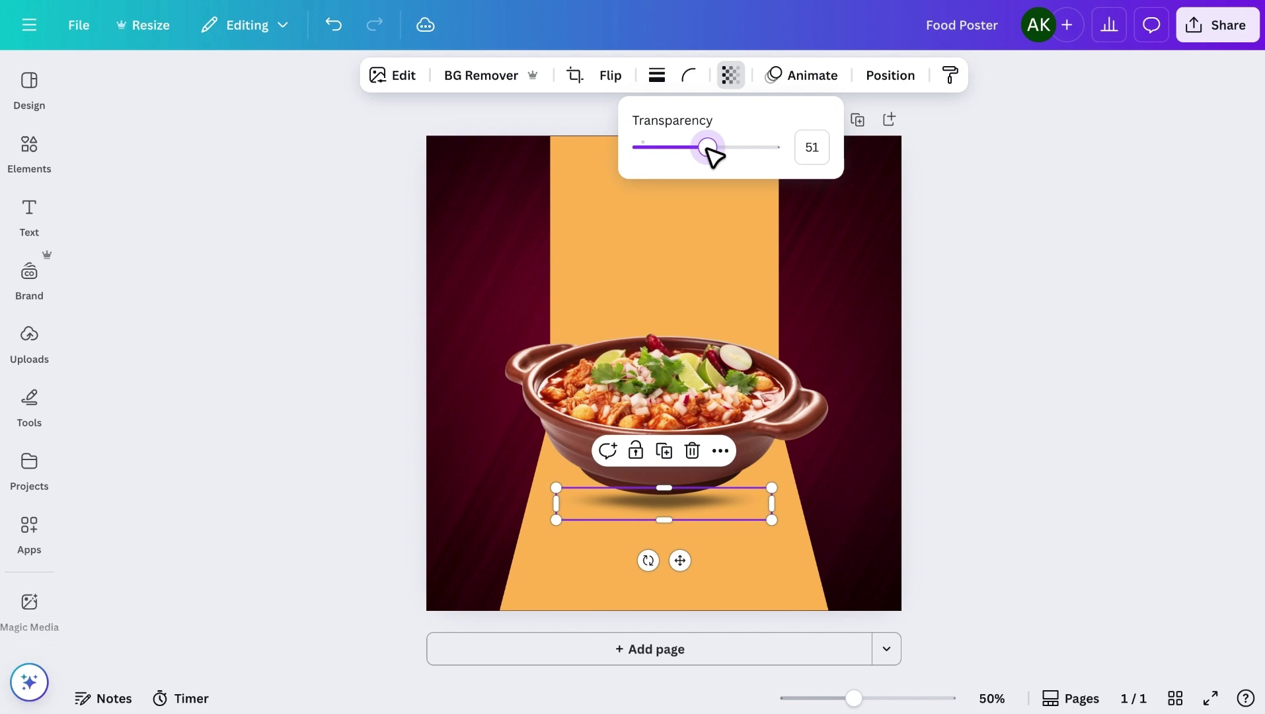
pyautogui.click(974, 254)
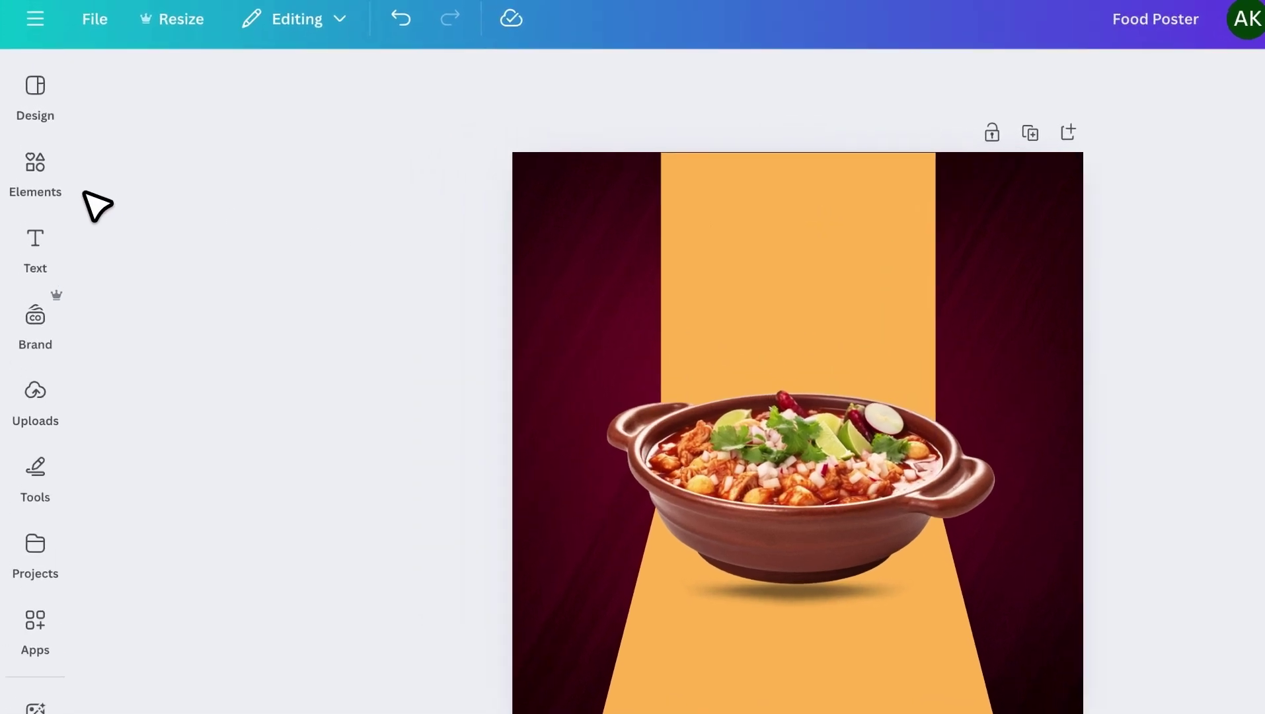
# Step: Add a 'Pozole Rojo' heading near the top, narrowed to two centred lines
pyautogui.click(28, 216)
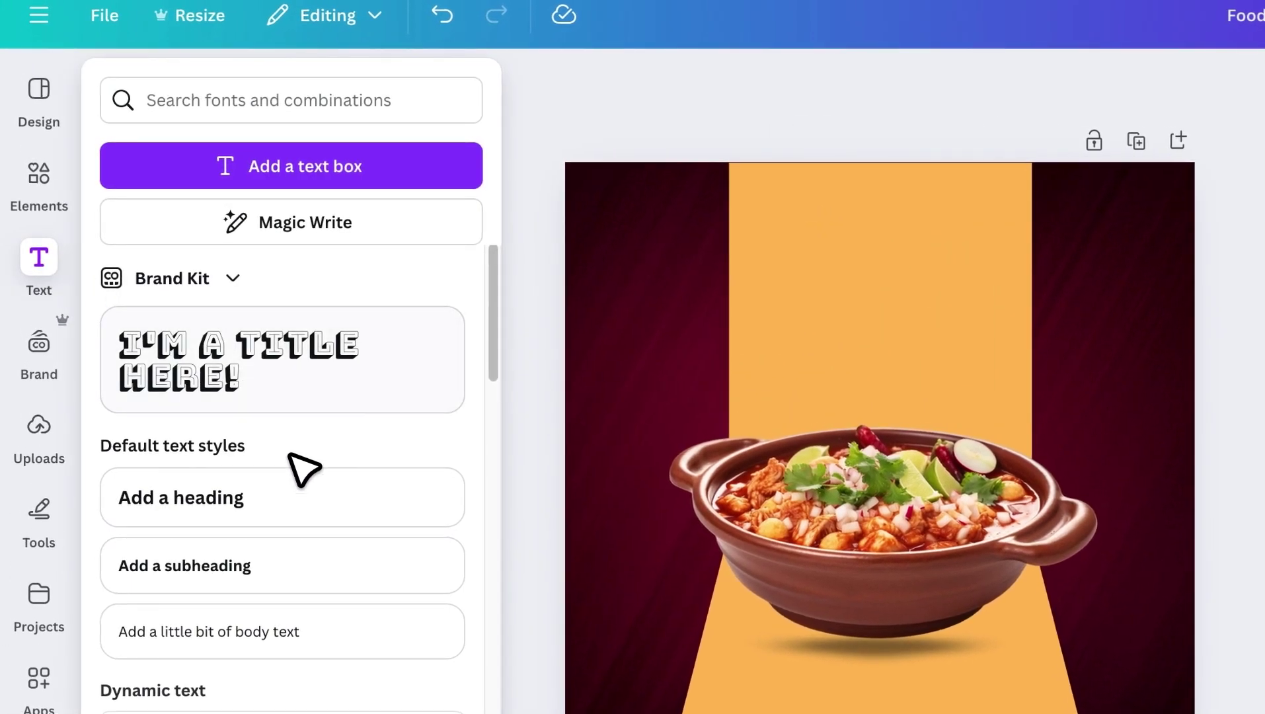
pyautogui.click(297, 497)
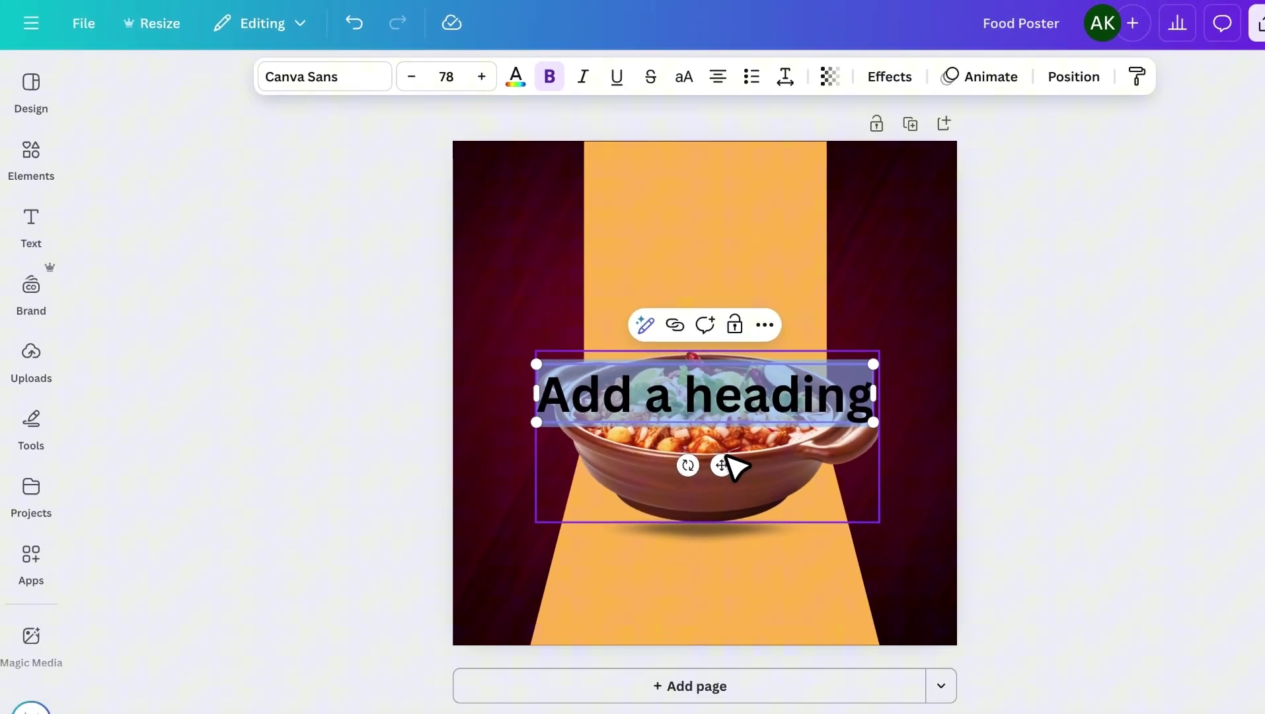
pyautogui.moveTo(734, 465); pyautogui.dragTo(731, 267)
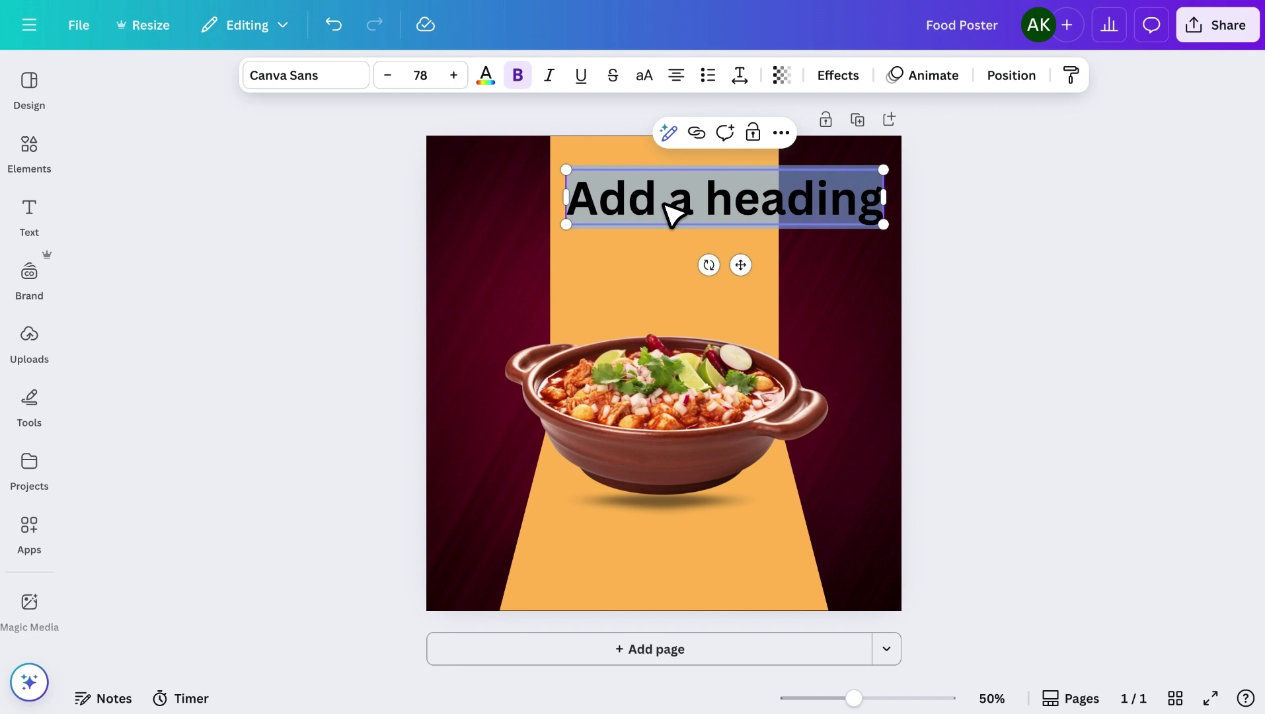
pyautogui.write('Pozole Rojo')
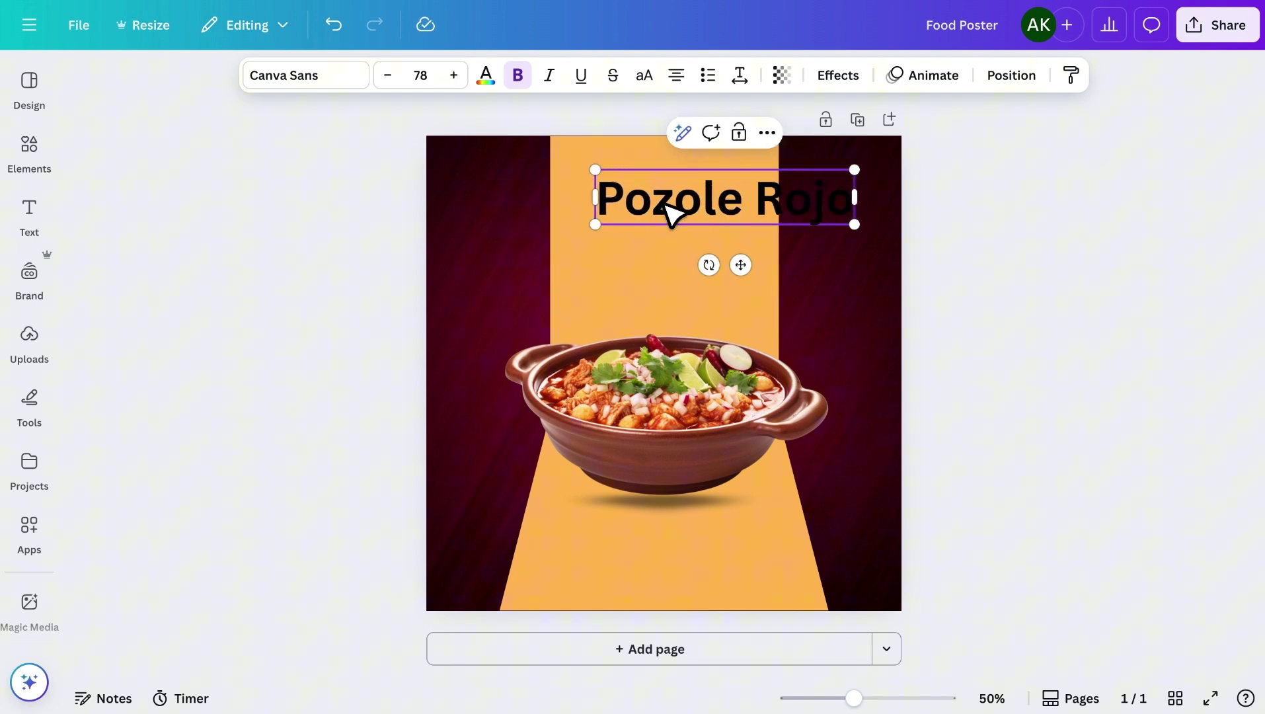
pyautogui.moveTo(855, 197); pyautogui.dragTo(707, 235)
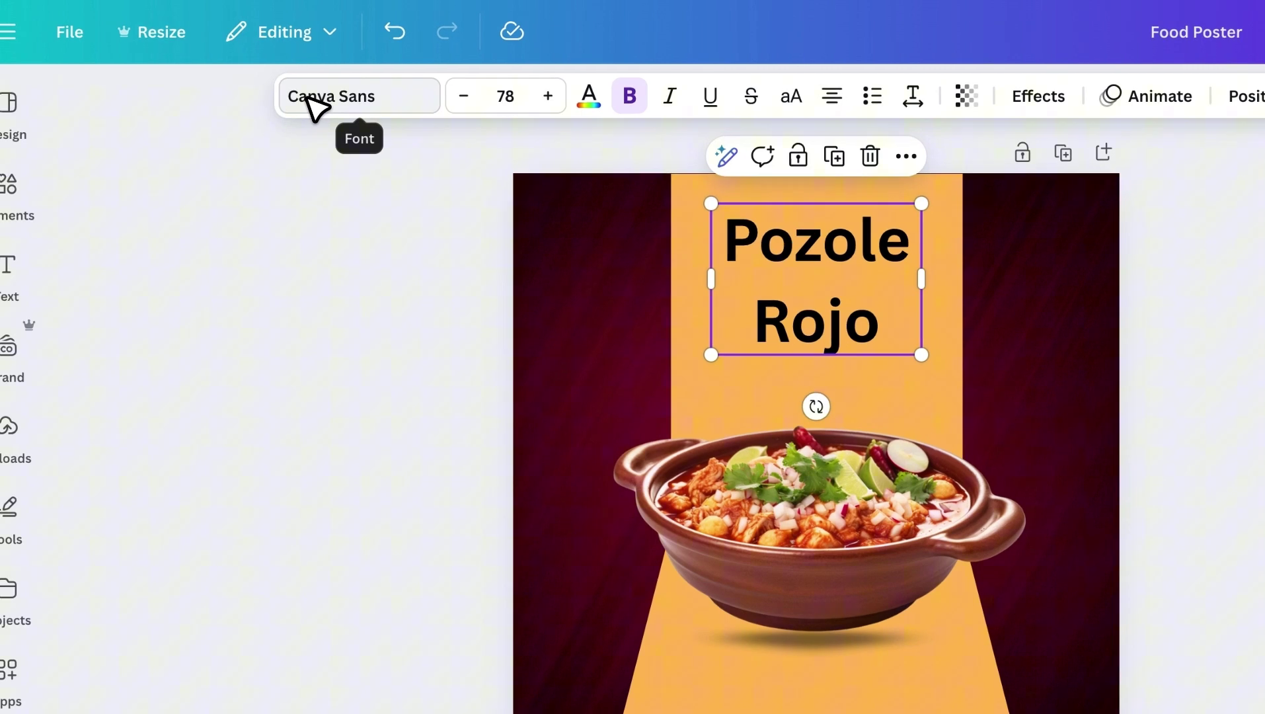
# Step: Apply the Black Bones script font to the title, enlarge it and tighten its line spacing
pyautogui.click(315, 99)
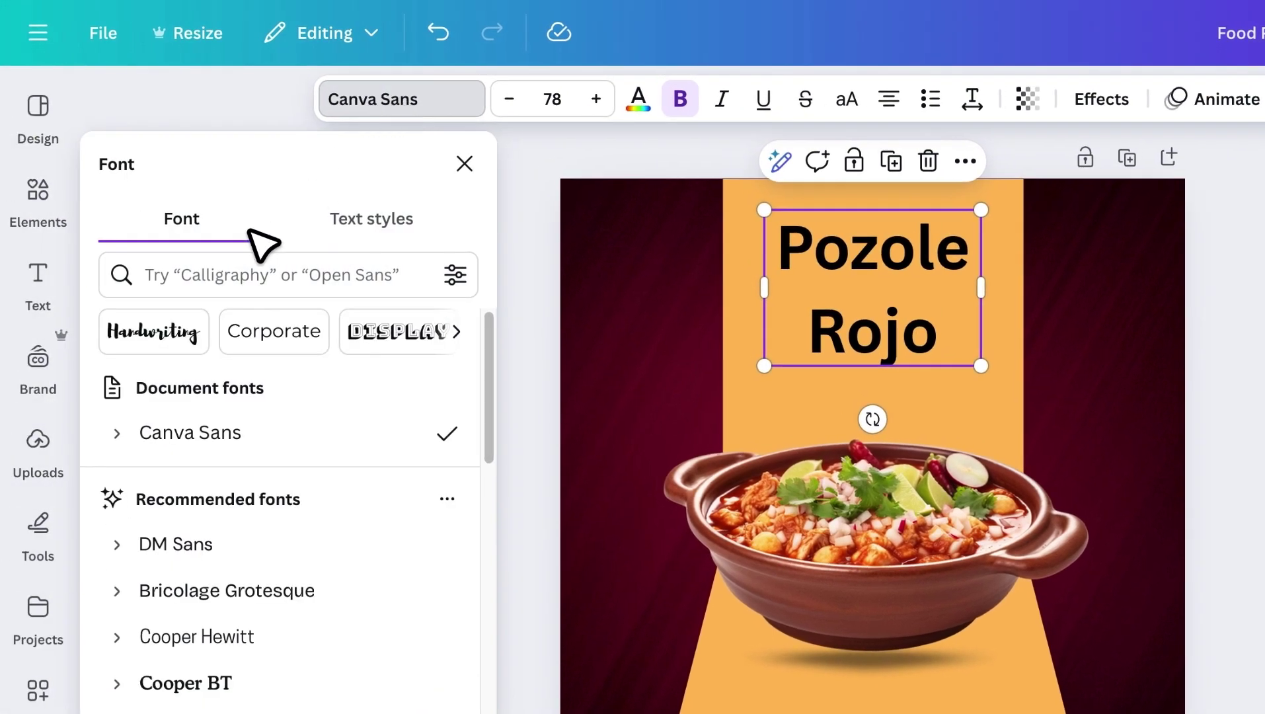
pyautogui.click(227, 275)
pyautogui.write('black bo')
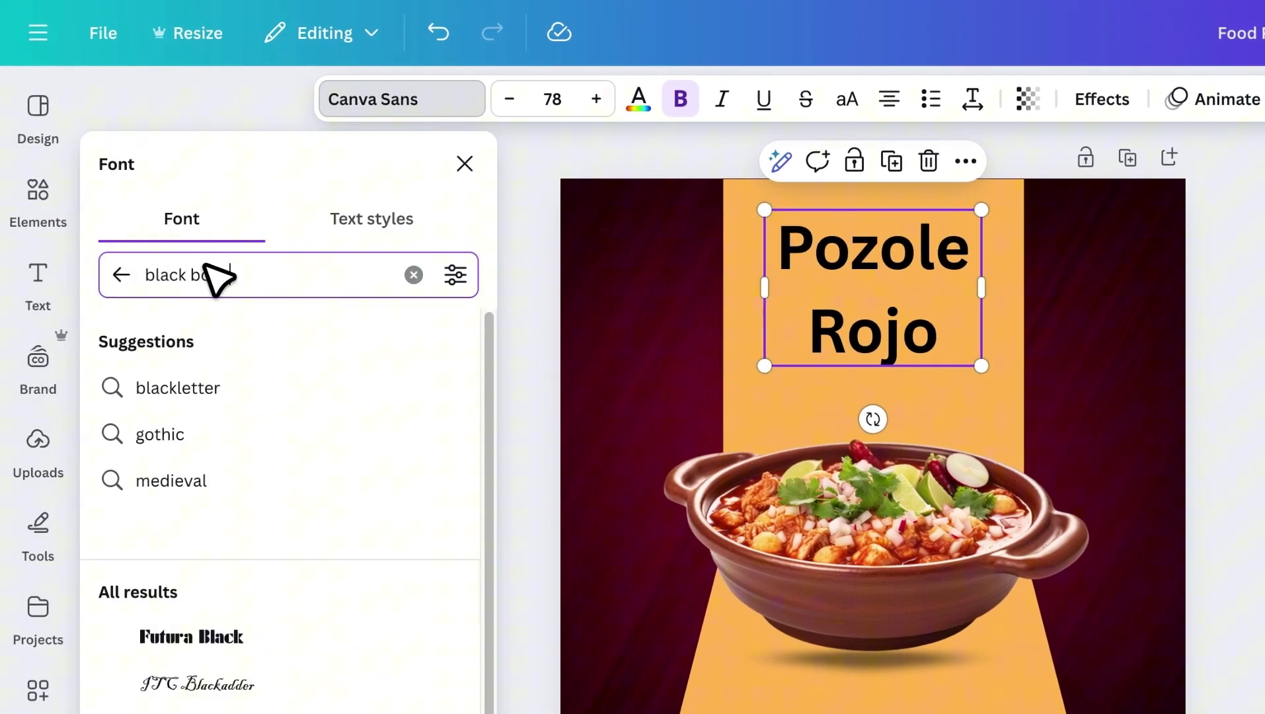
pyautogui.write('ne')
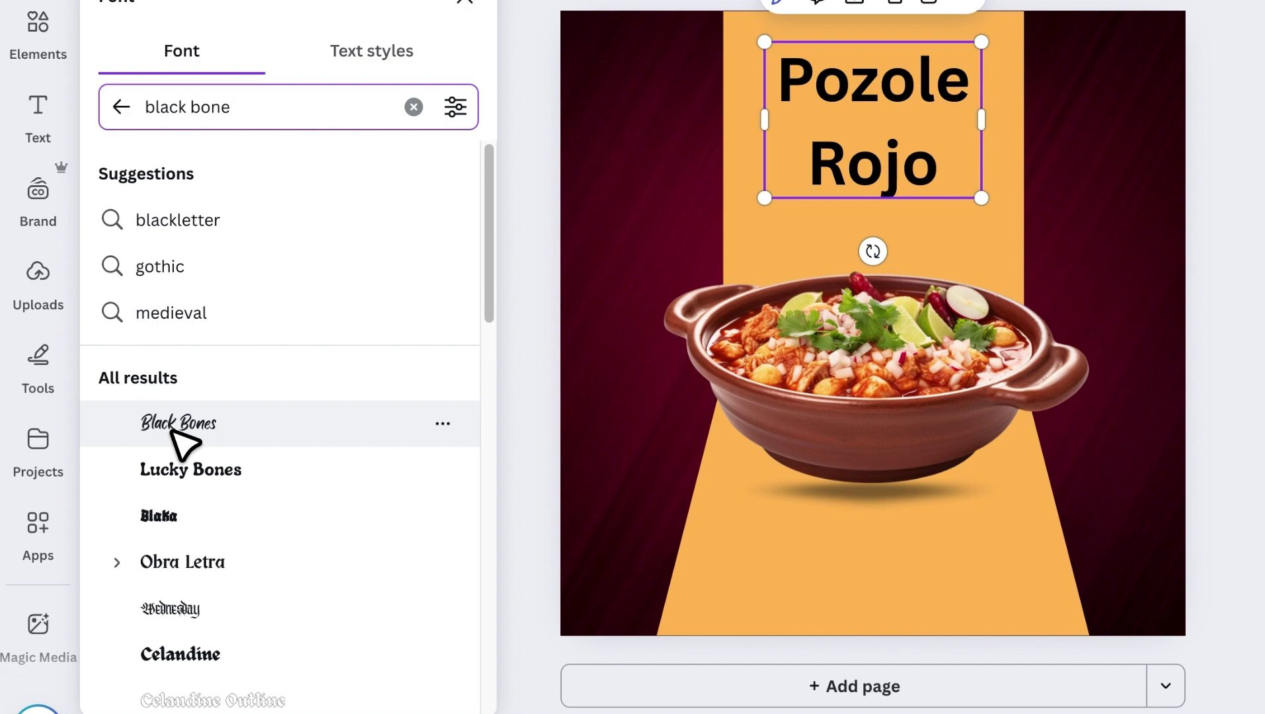
pyautogui.click(177, 423)
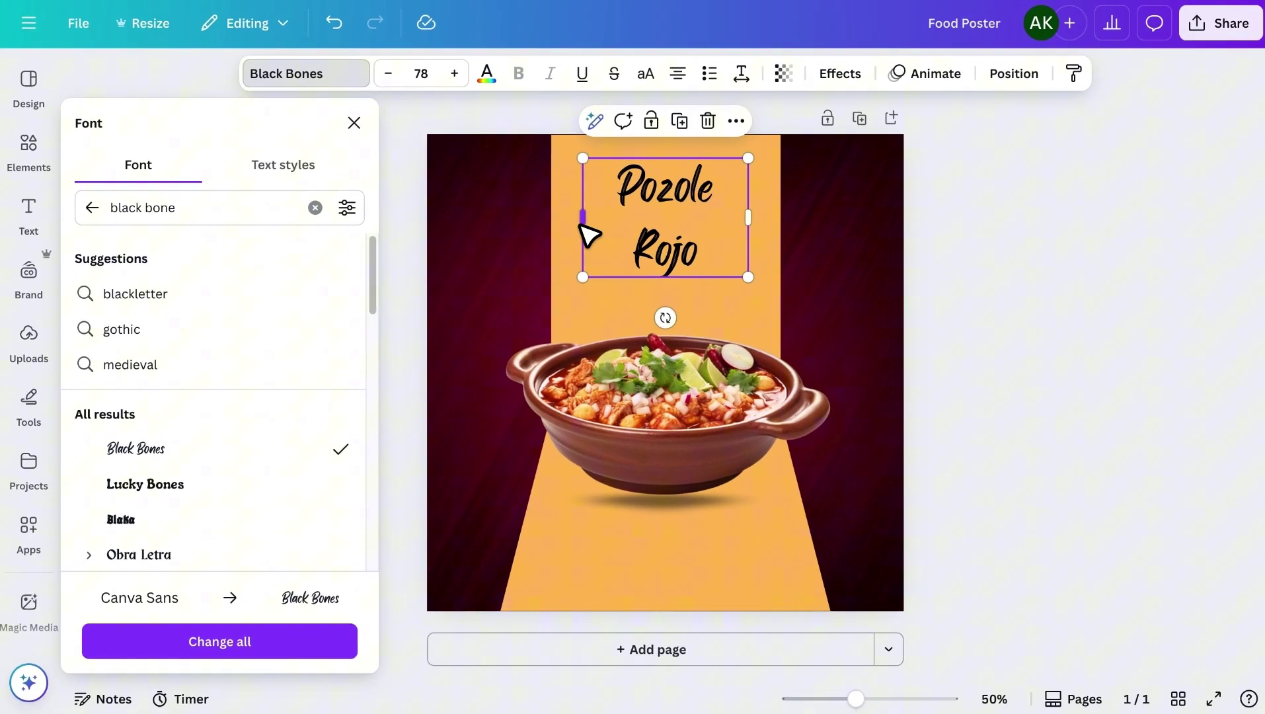
pyautogui.moveTo(582, 217); pyautogui.dragTo(568, 219)
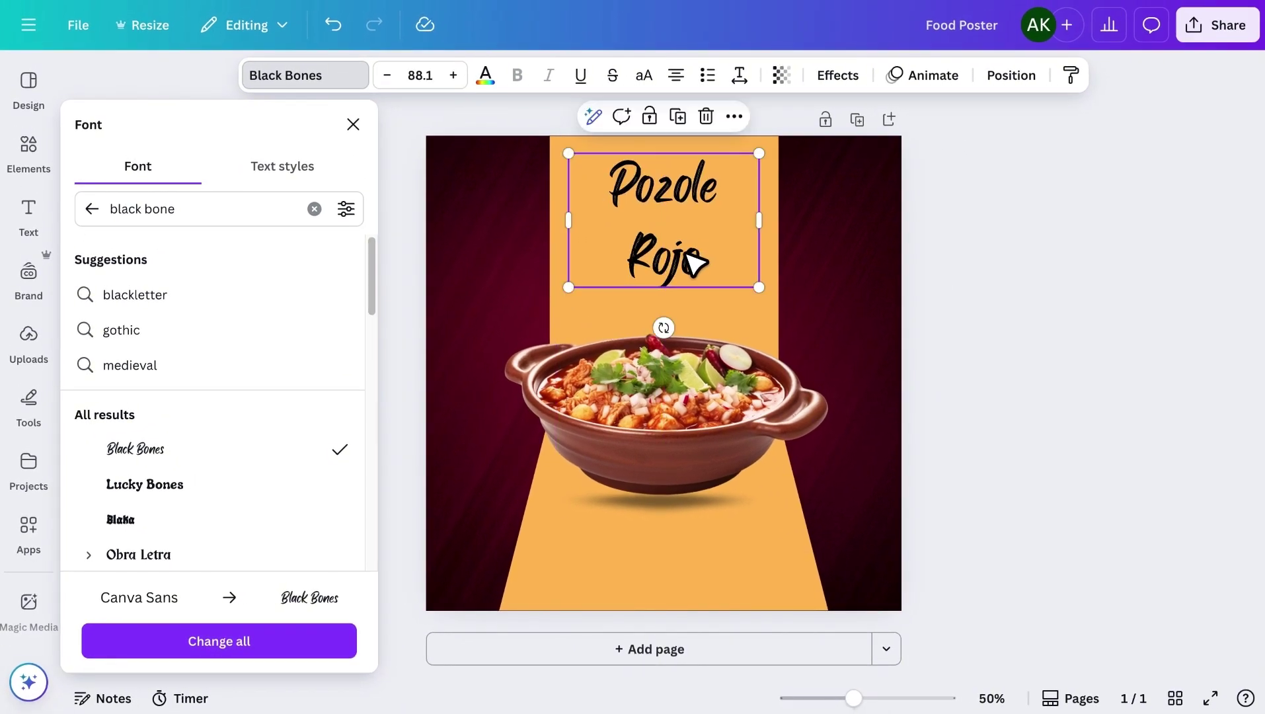
pyautogui.click(738, 75)
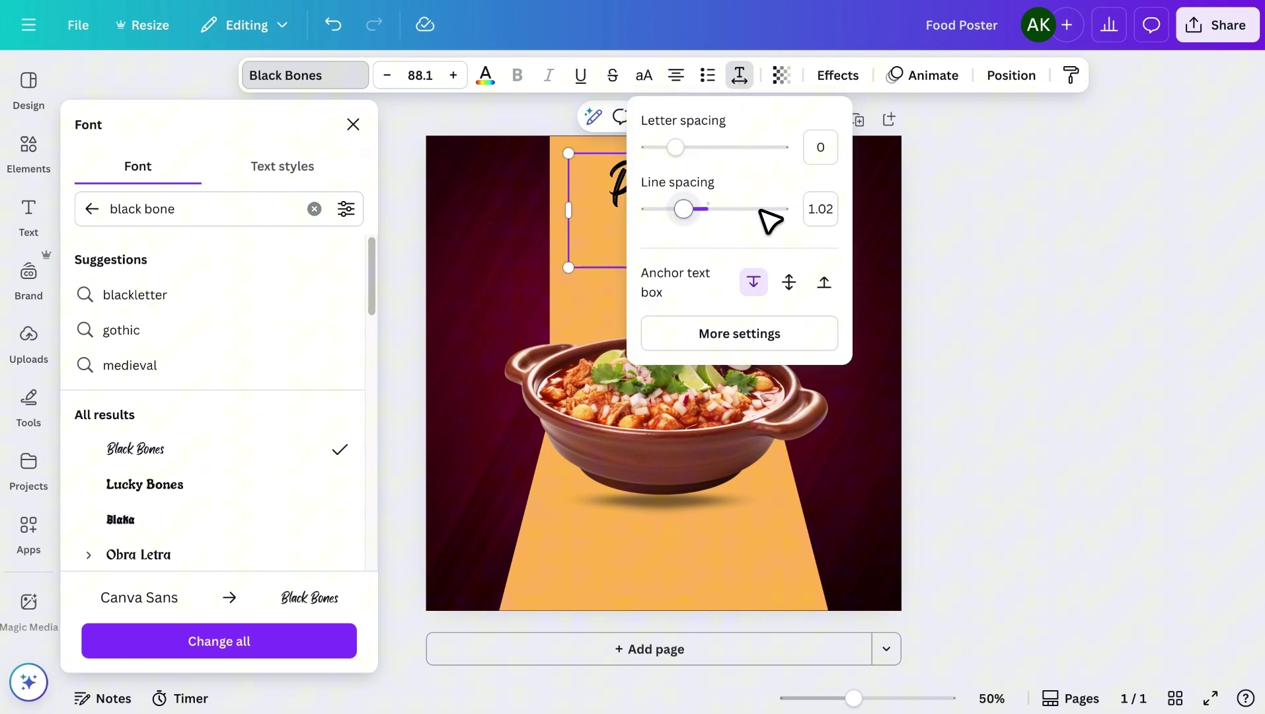
pyautogui.click(954, 235)
# Step: Enlarge the title further to font size 109 and nudge it slightly upward
pyautogui.moveTo(758, 266)
pyautogui.mouseDown()
pyautogui.moveTo(767, 278)
pyautogui.moveTo(748, 233)
pyautogui.mouseUp()
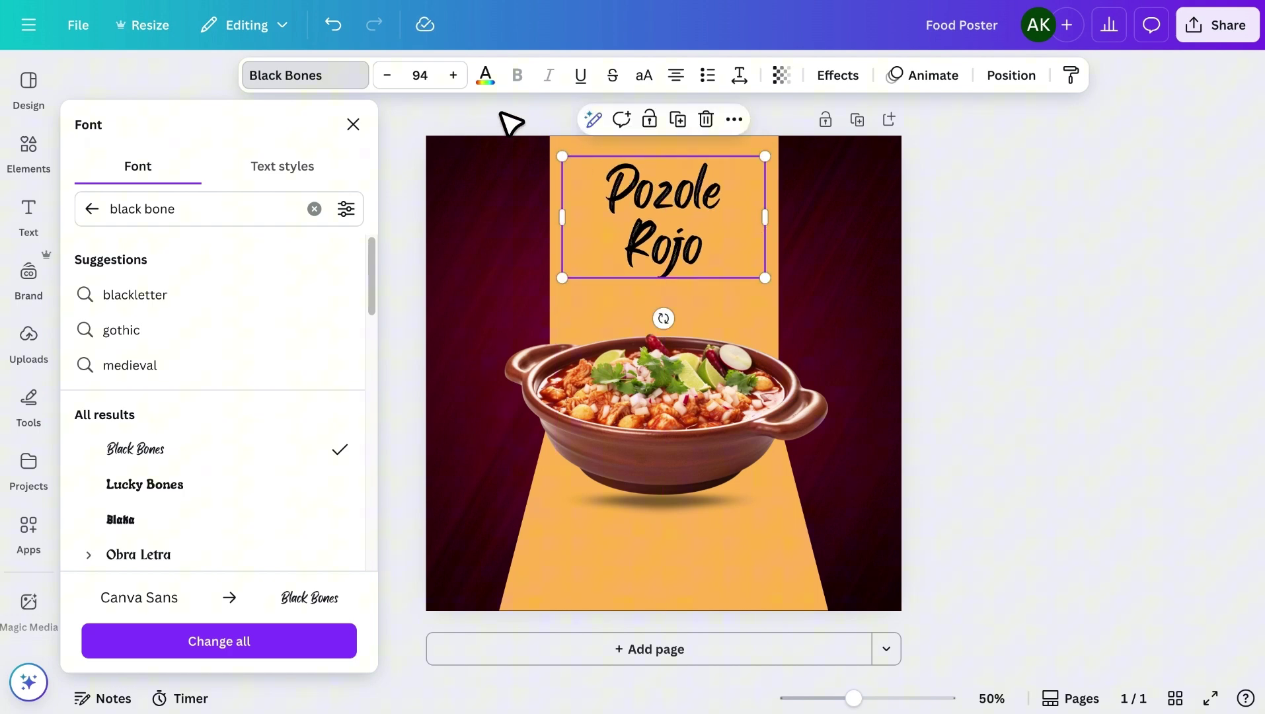
pyautogui.click(452, 75)
pyautogui.click(453, 76)
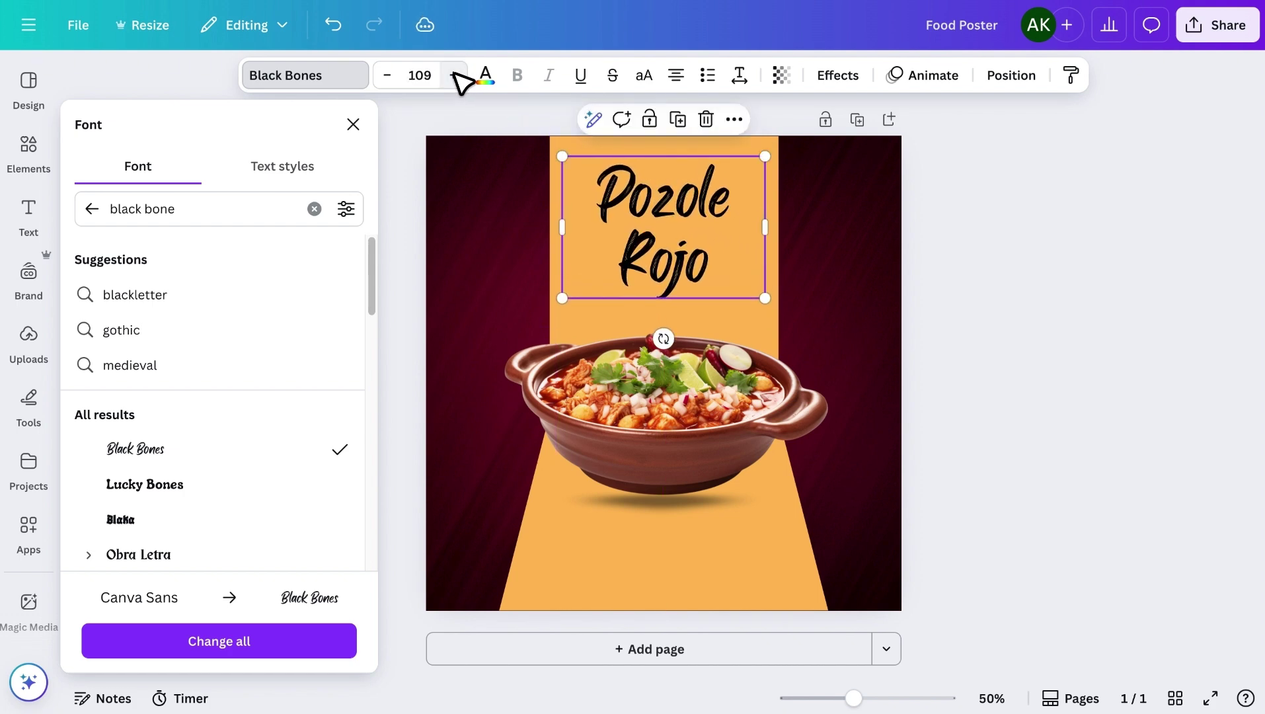
pyautogui.moveTo(719, 219); pyautogui.dragTo(721, 203)
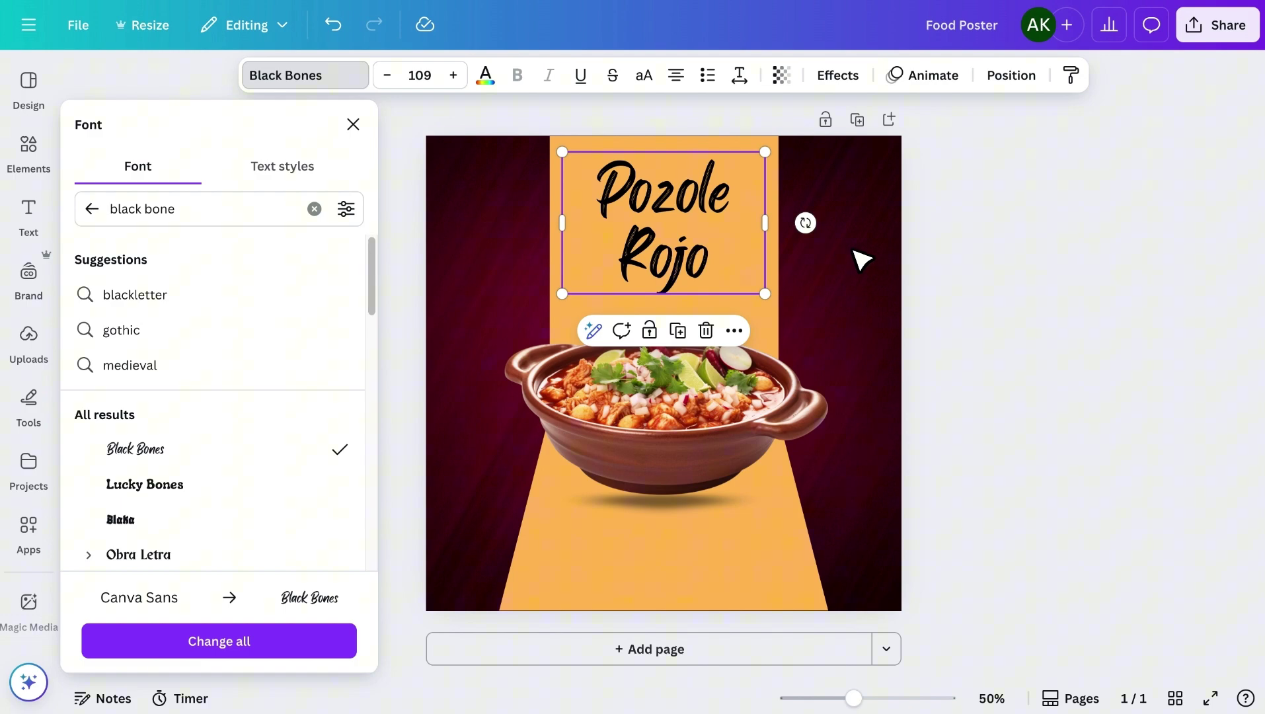
pyautogui.click(892, 265)
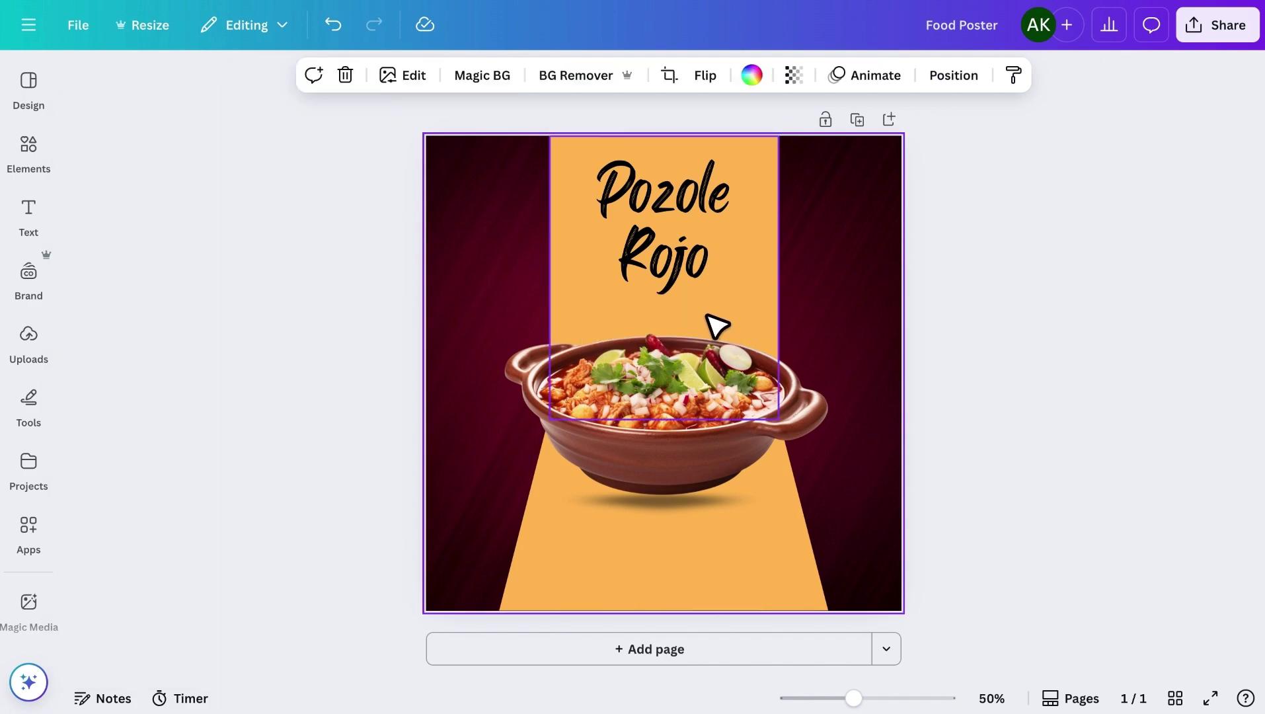
# Step: Add a 'SPECIAL DEAL' subheading in capitals just below the title
pyautogui.click(28, 216)
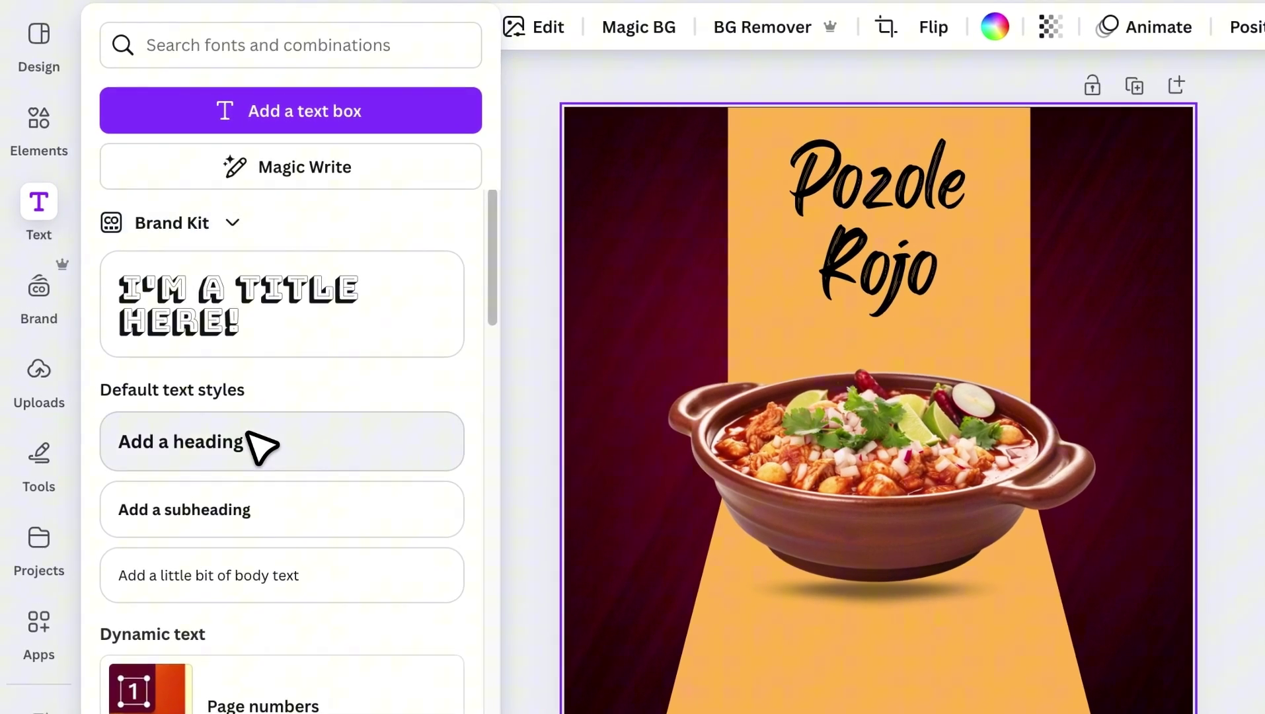
pyautogui.click(265, 534)
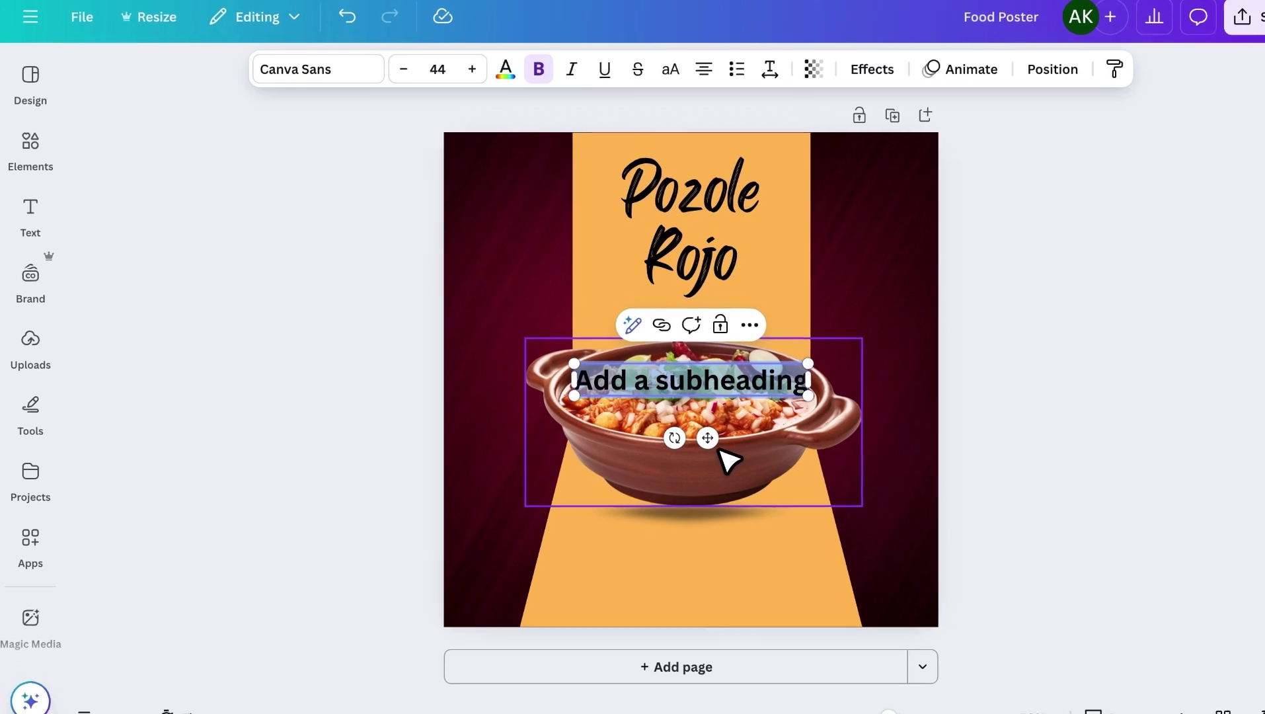
pyautogui.moveTo(731, 380); pyautogui.dragTo(697, 387)
pyautogui.write('S')
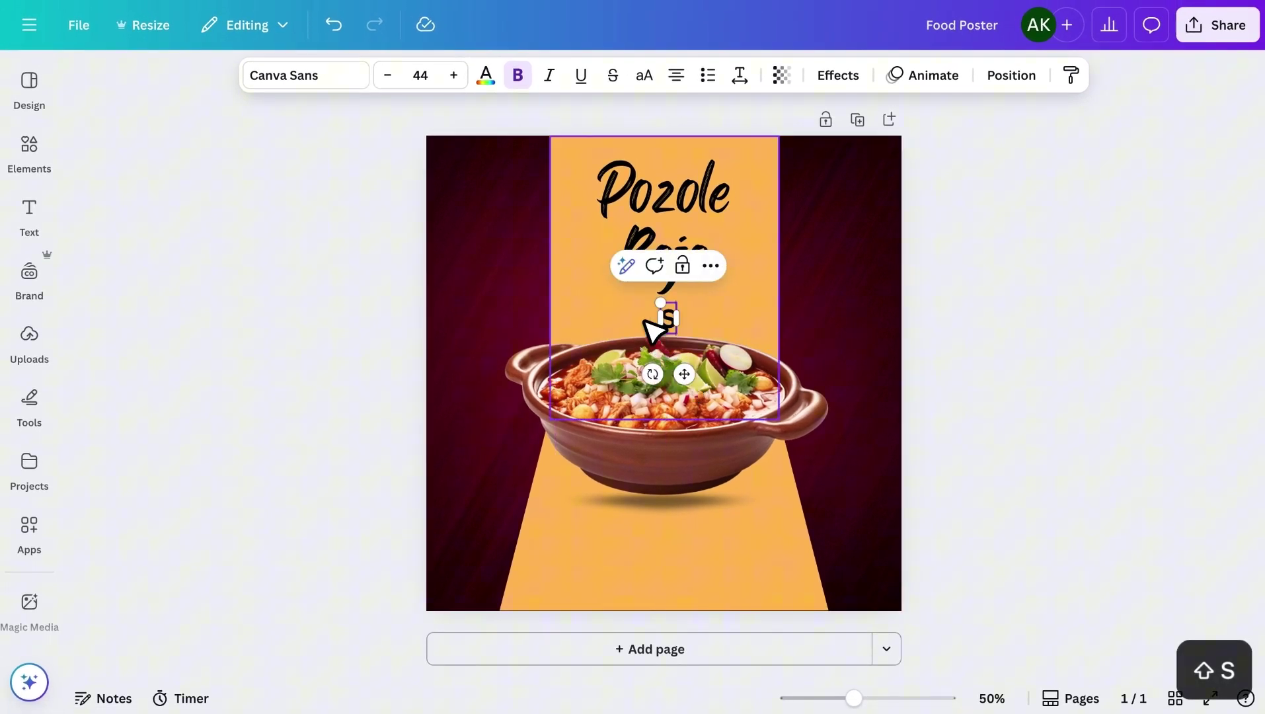
pyautogui.write('pecial D')
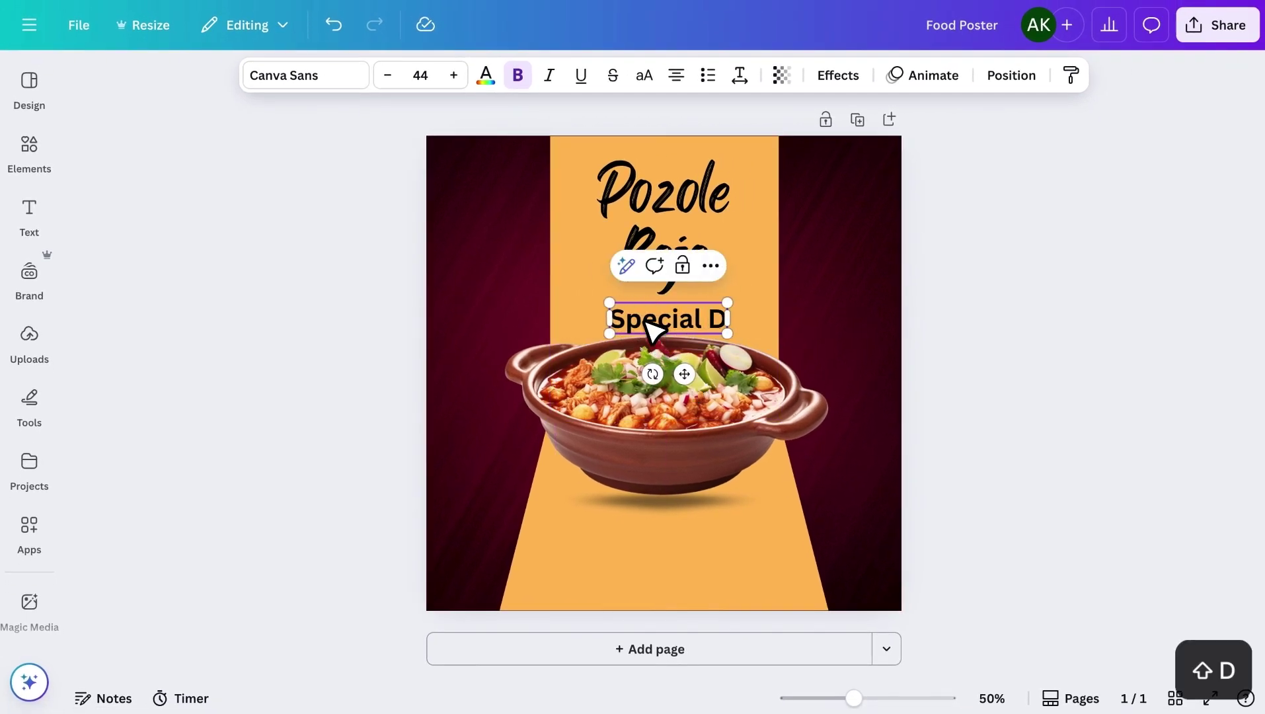
pyautogui.write('eal')
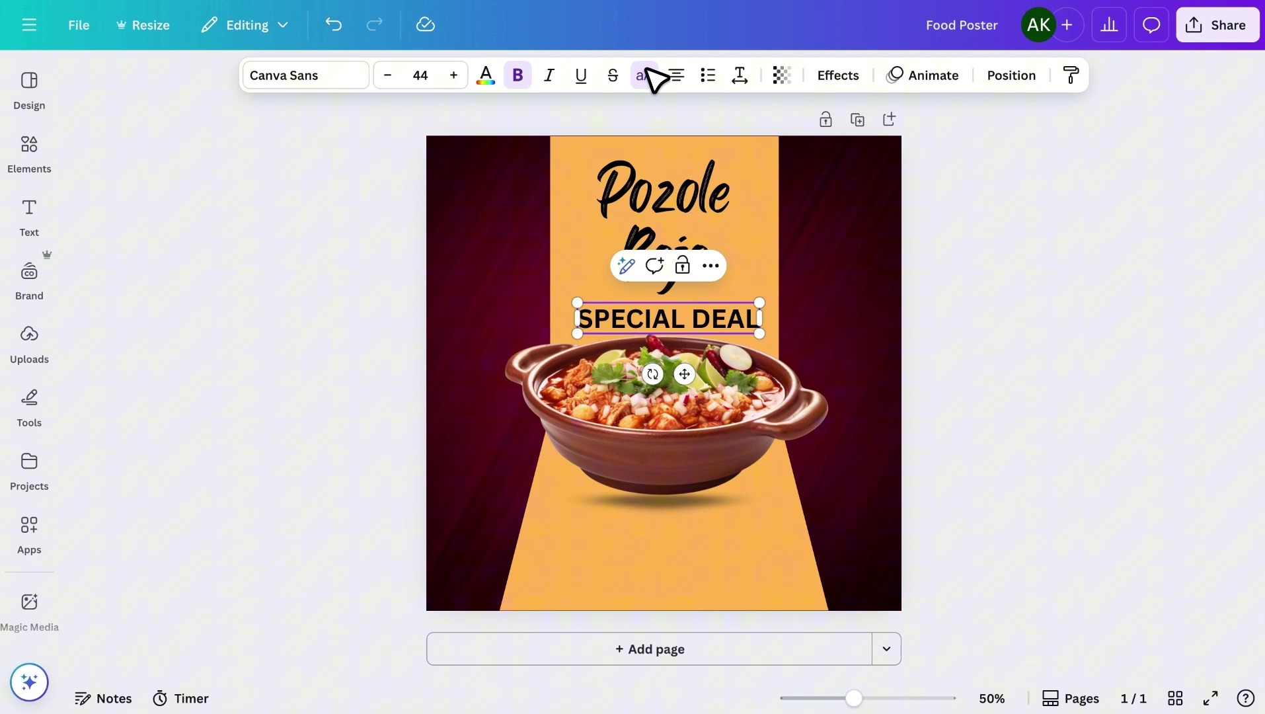
# Step: Apply the Schoolbell font to SPECIAL DEAL and widen its letter spacing
pyautogui.click(294, 79)
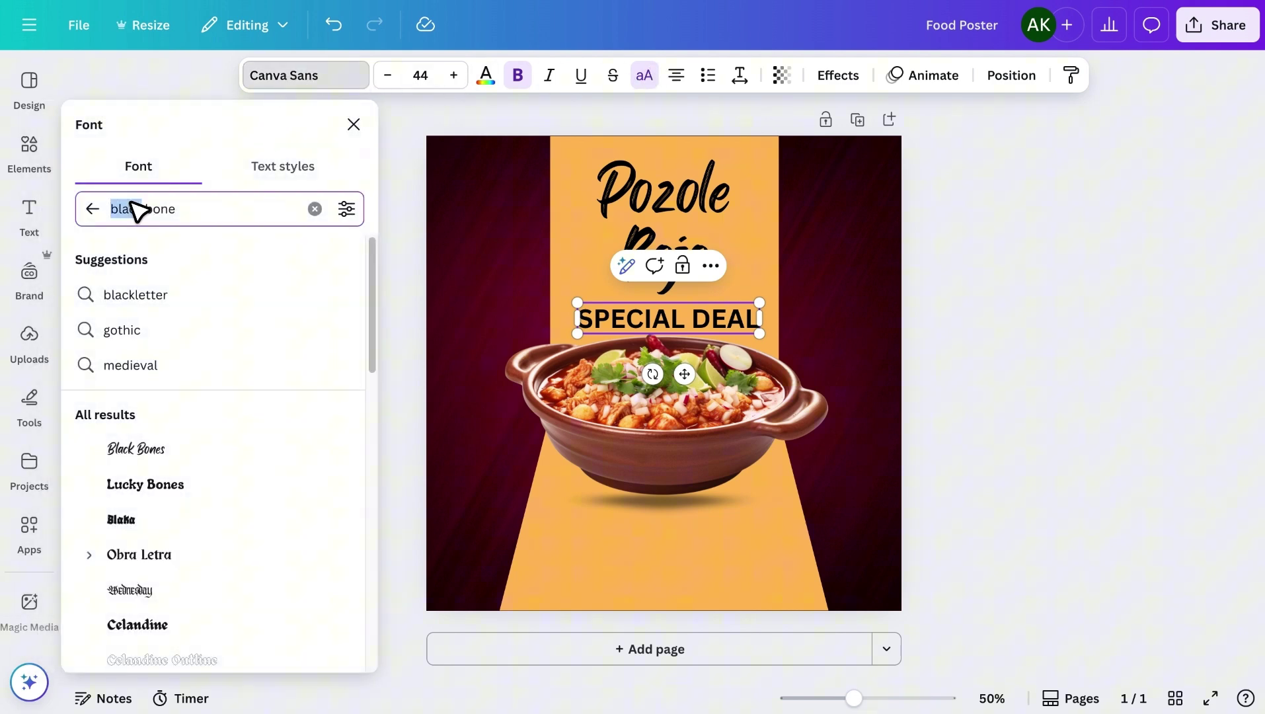
pyautogui.write('school')
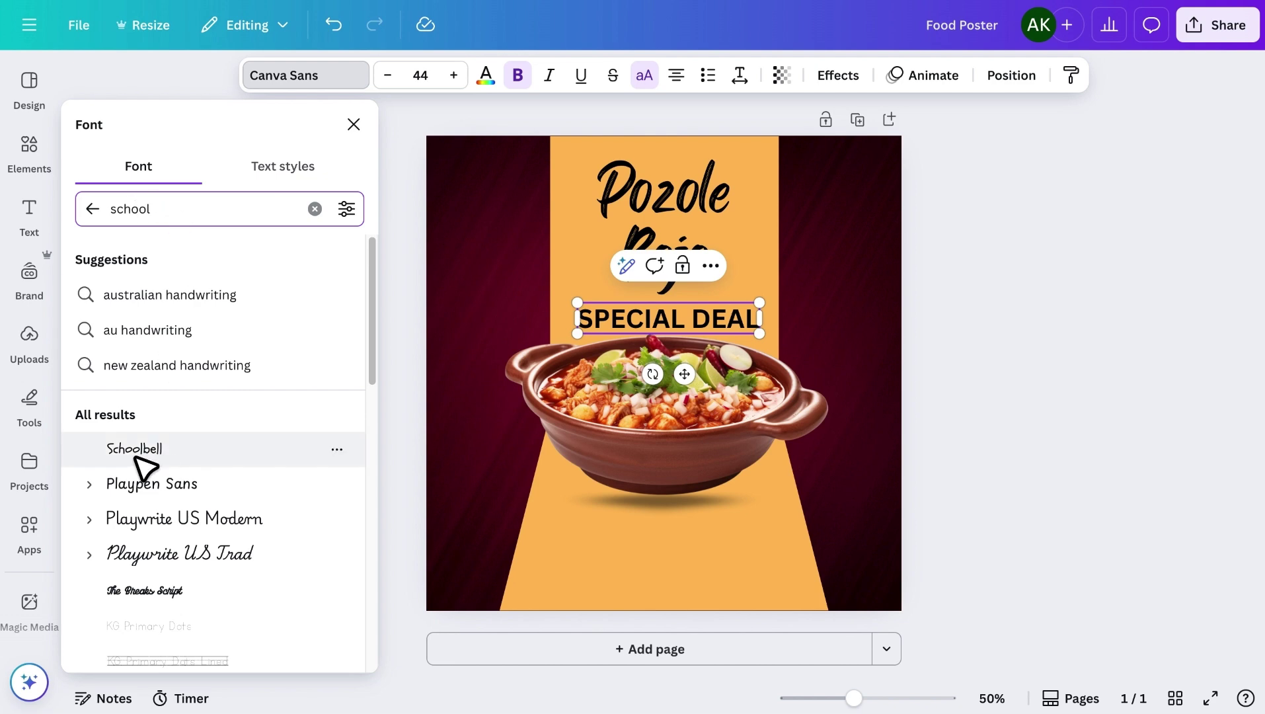
pyautogui.click(134, 448)
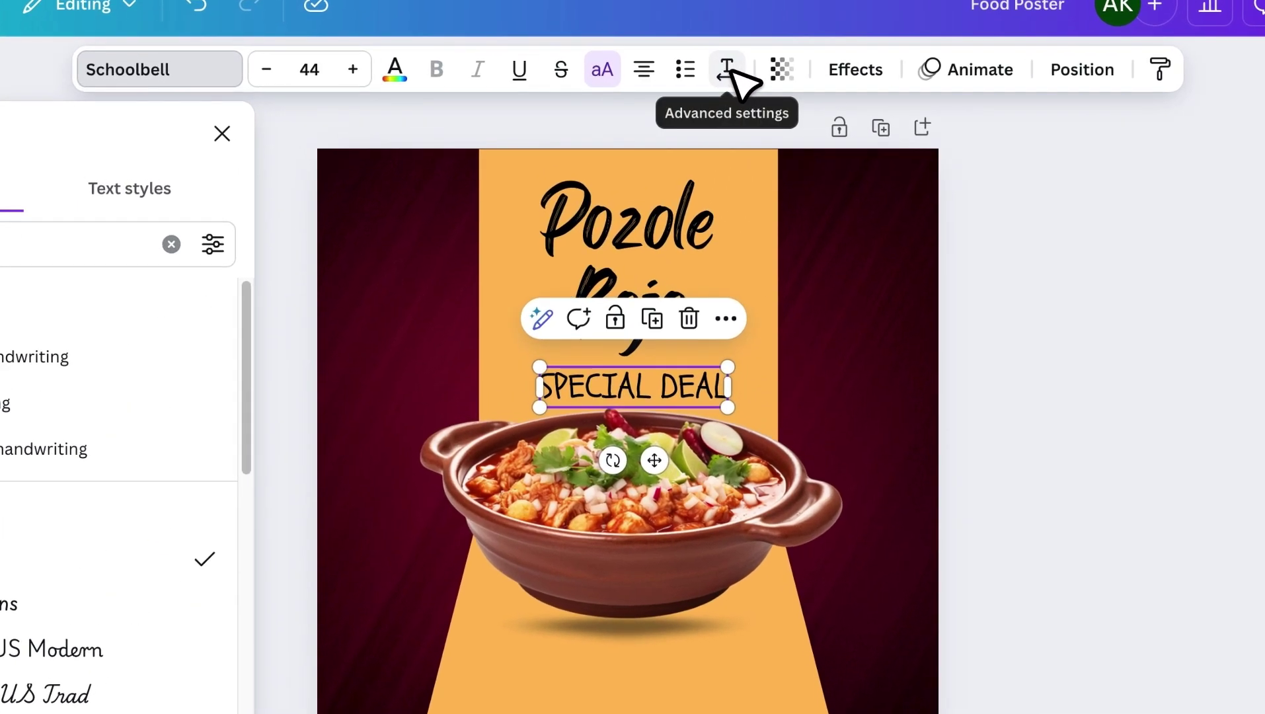
pyautogui.click(728, 69)
pyautogui.moveTo(643, 164); pyautogui.dragTo(689, 164)
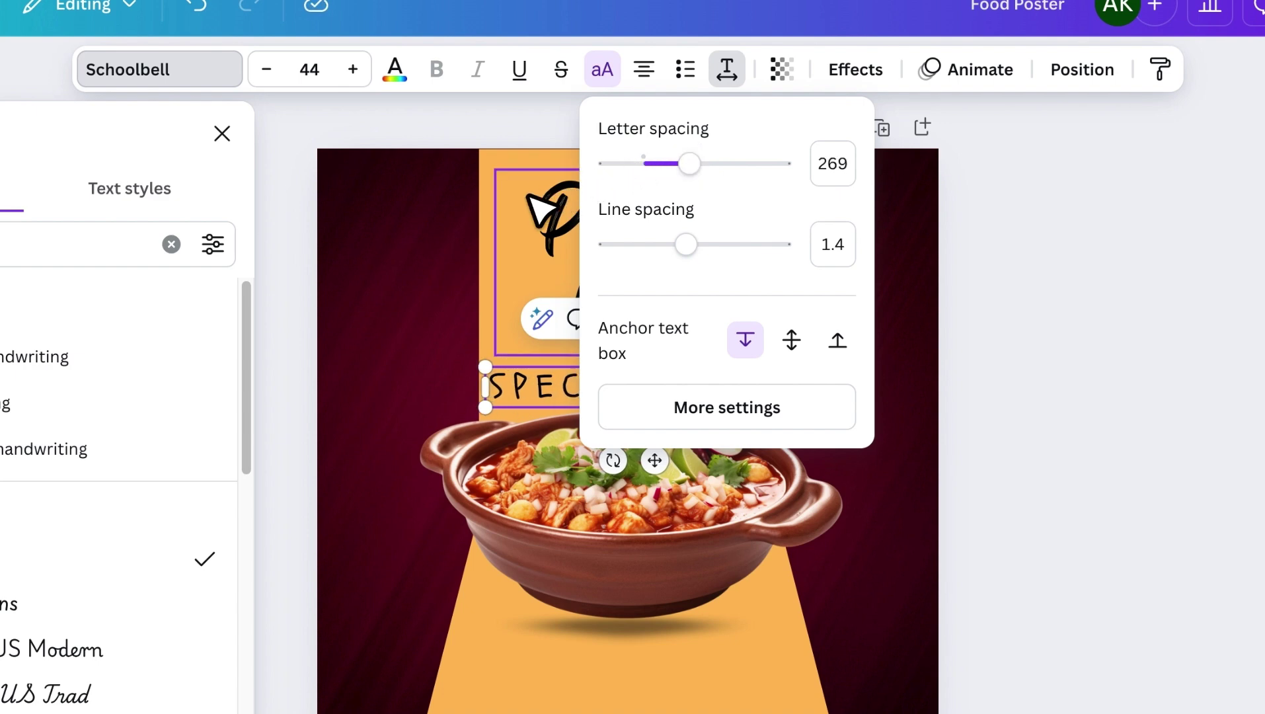
# Step: Reduce the SPECIAL DEAL font size down to 31
pyautogui.click(464, 395)
pyautogui.click(527, 395)
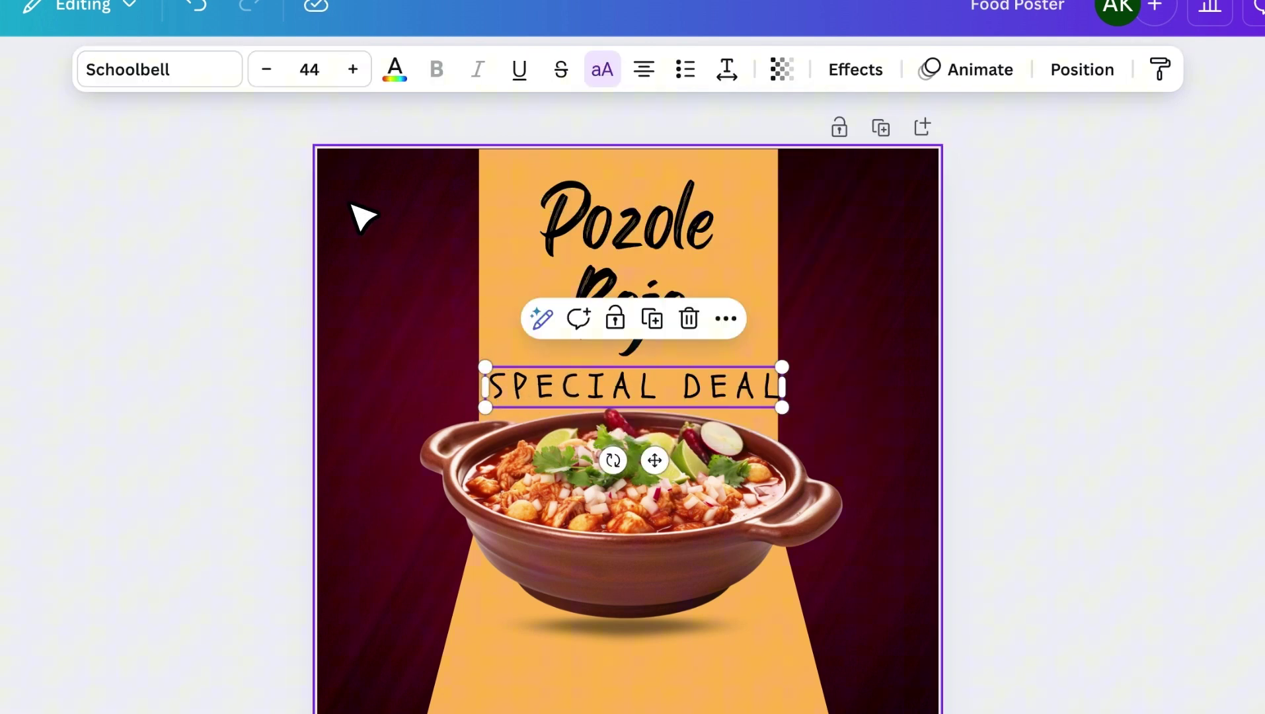
pyautogui.click(267, 70)
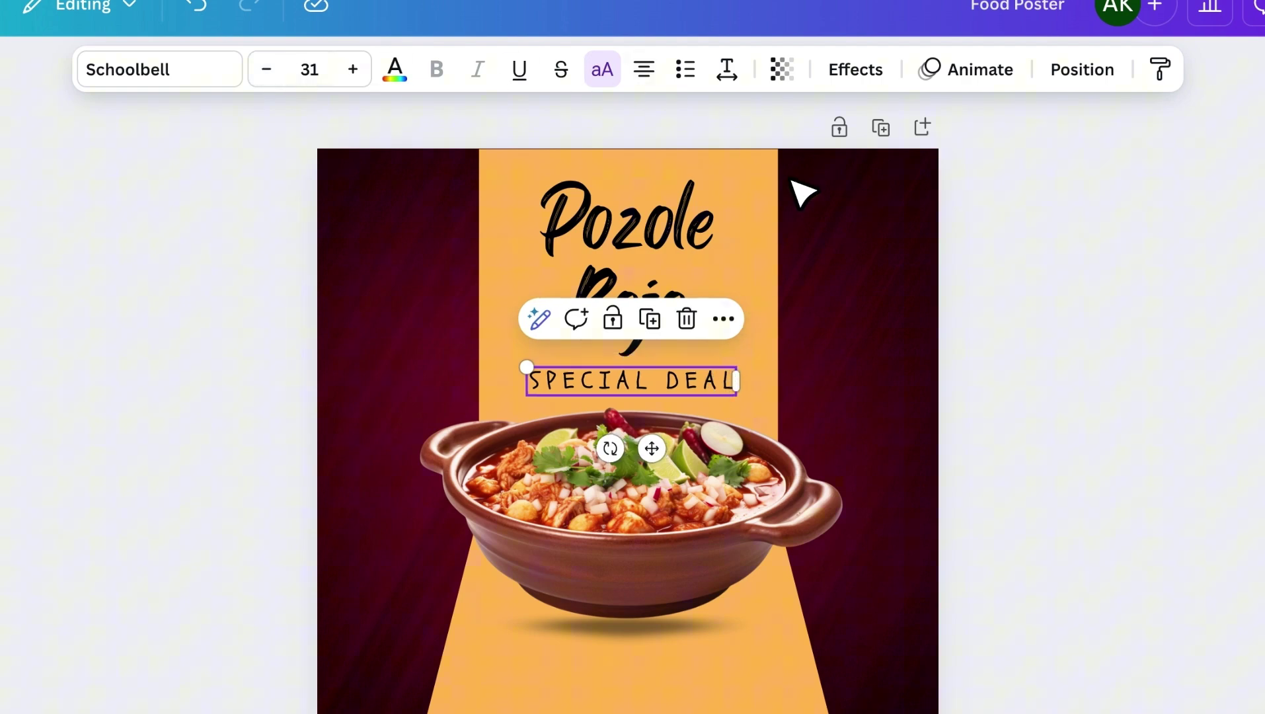
# Step: Apply the Curve text effect to SPECIAL DEAL at about 18 for a gentle arc
pyautogui.click(838, 76)
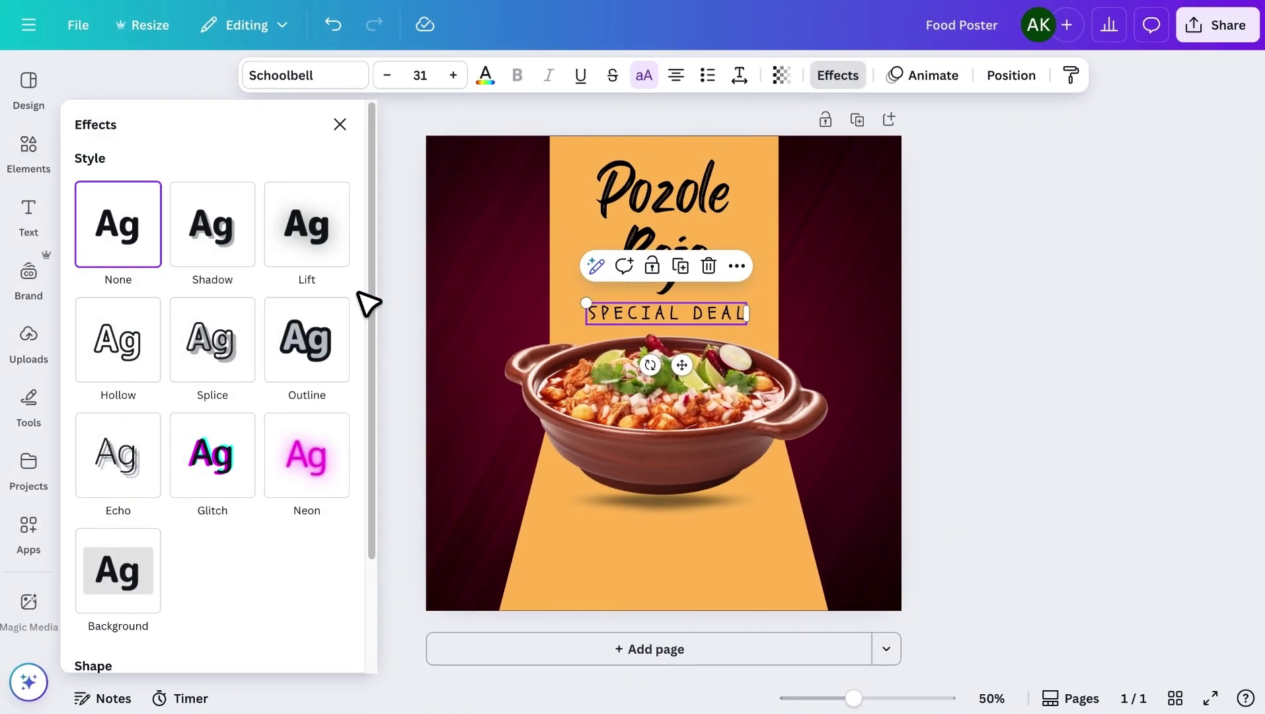
pyautogui.scroll(-3, 287, 435)
pyautogui.click(213, 594)
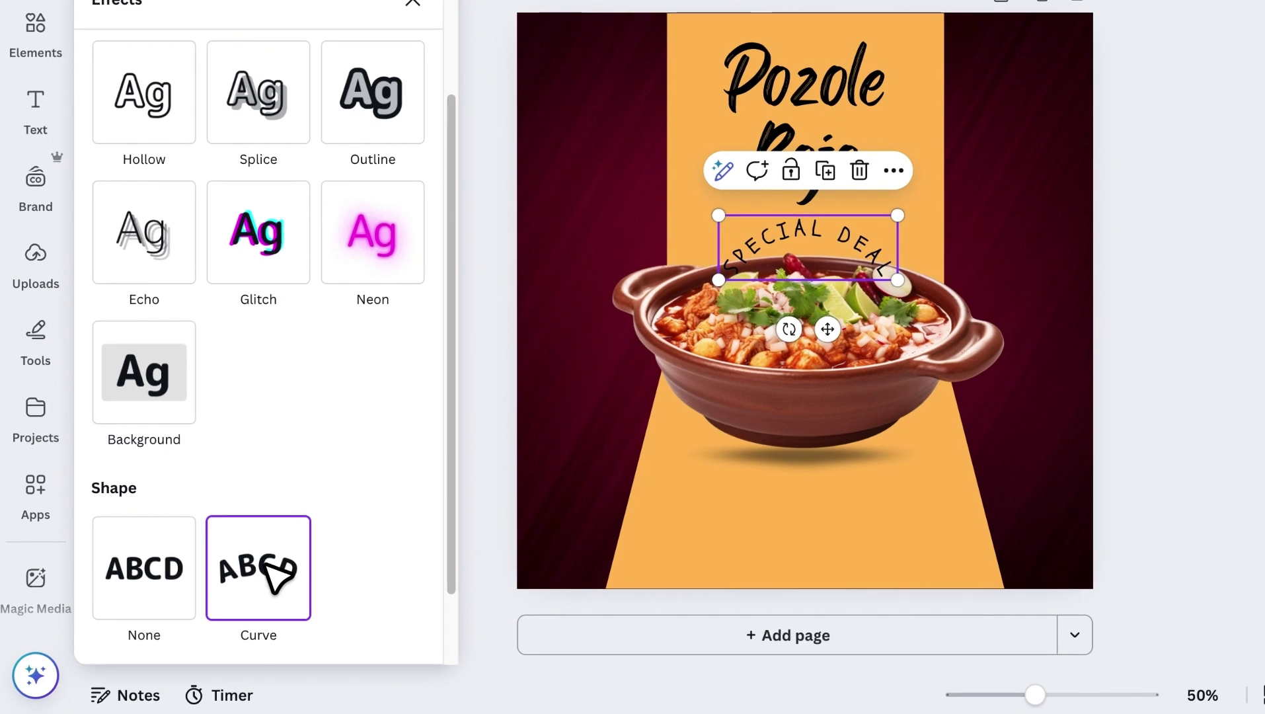
pyautogui.scroll(-2, 277, 575)
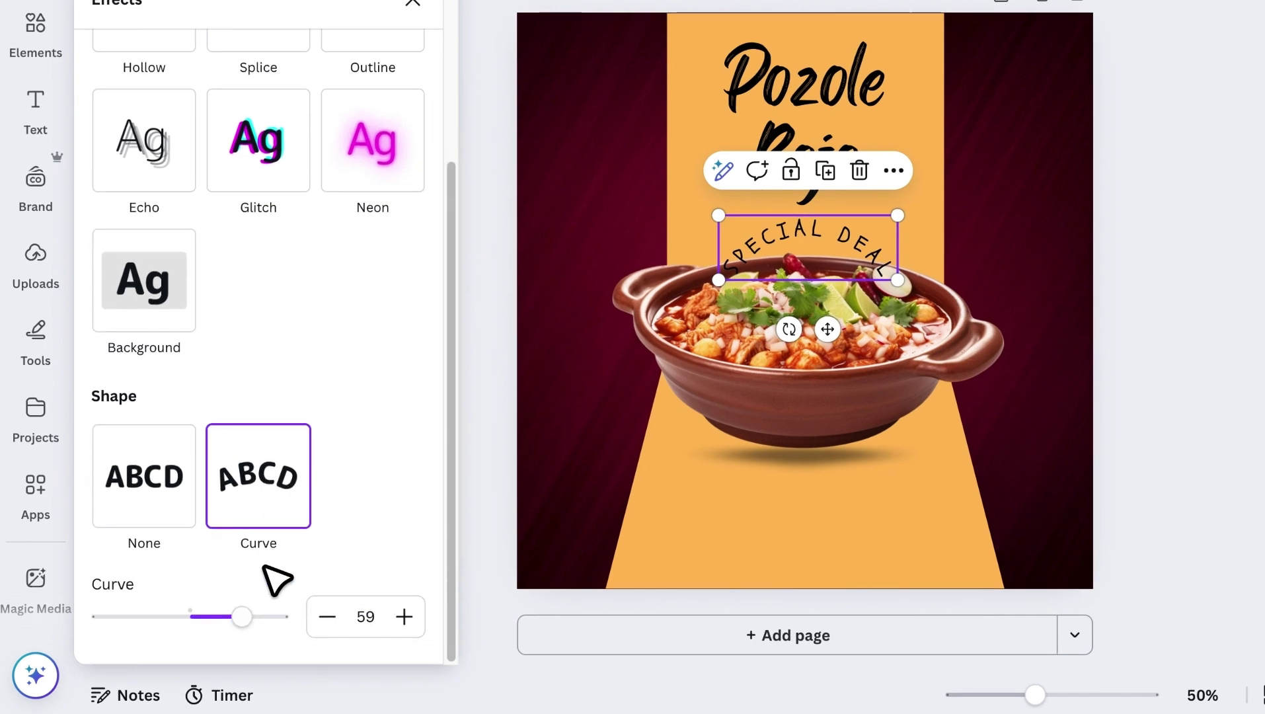
pyautogui.moveTo(242, 617); pyautogui.dragTo(205, 616)
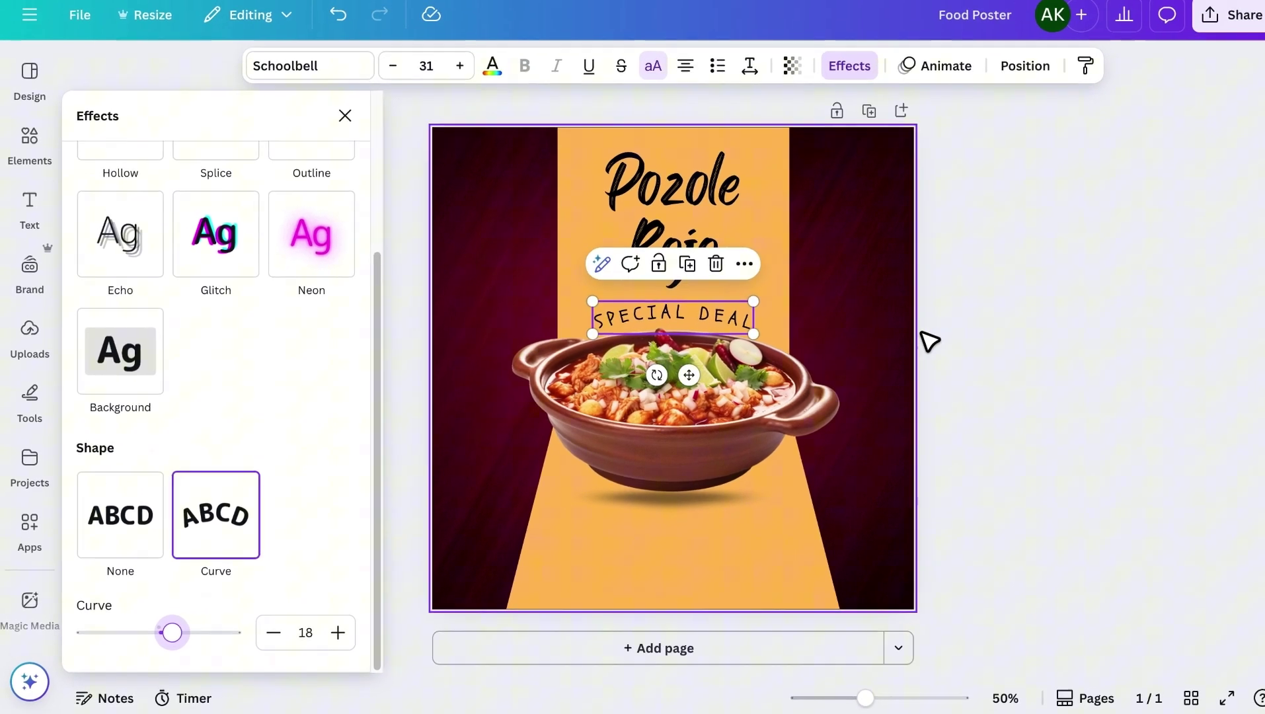
pyautogui.click(937, 346)
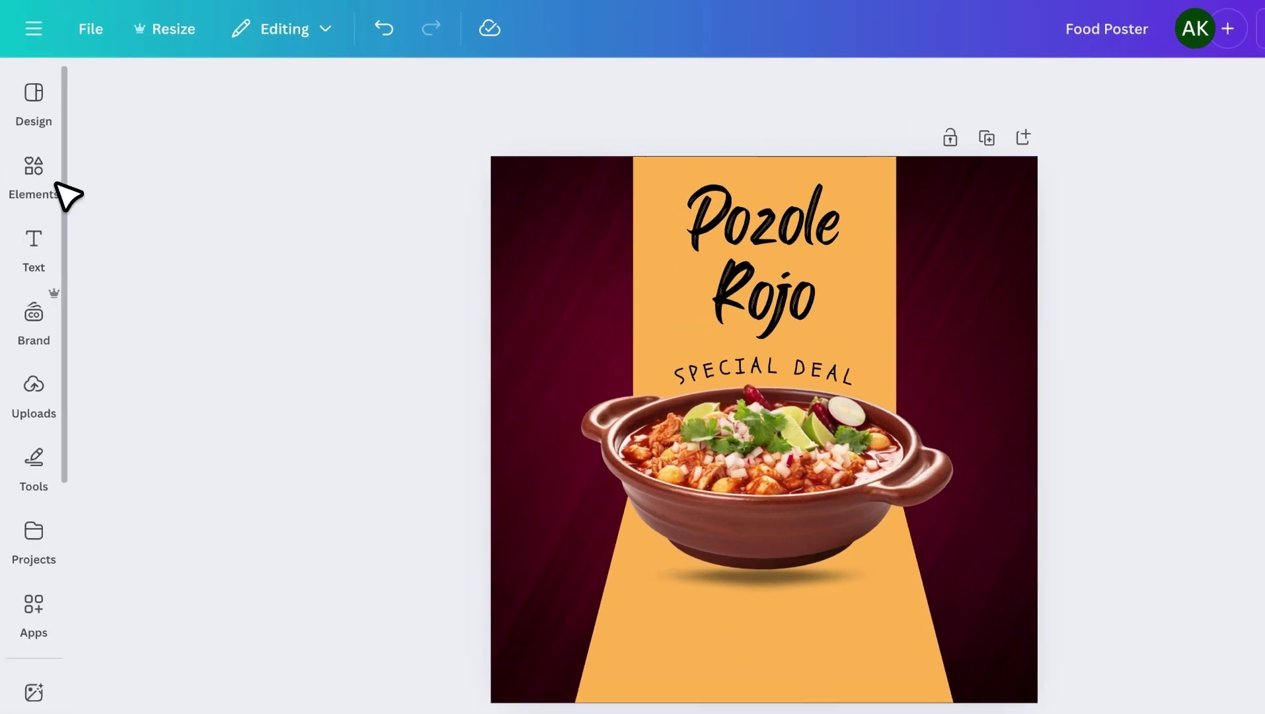
# Step: Add a green phone graphic from a 'phone' search and shrink it into the lower-left orange area
pyautogui.click(28, 151)
pyautogui.click(180, 119)
pyautogui.write('phone')
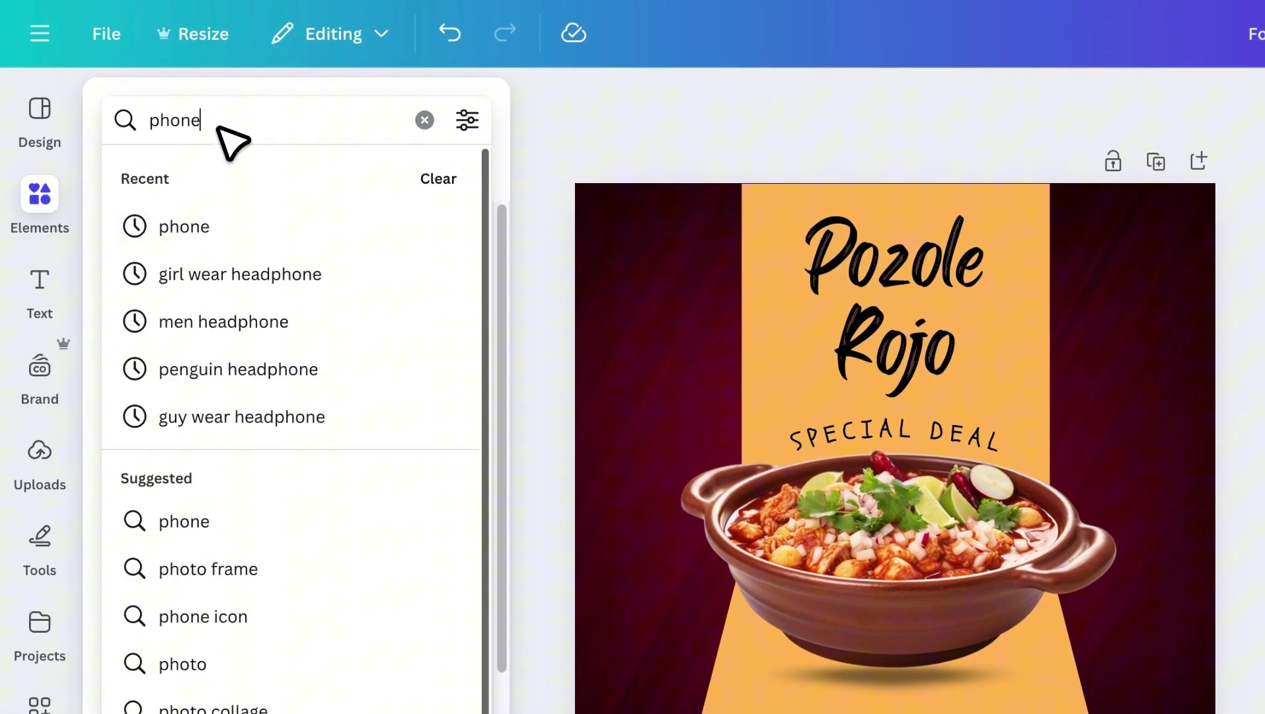
pyautogui.press('Return')
pyautogui.scroll(-5, 321, 296)
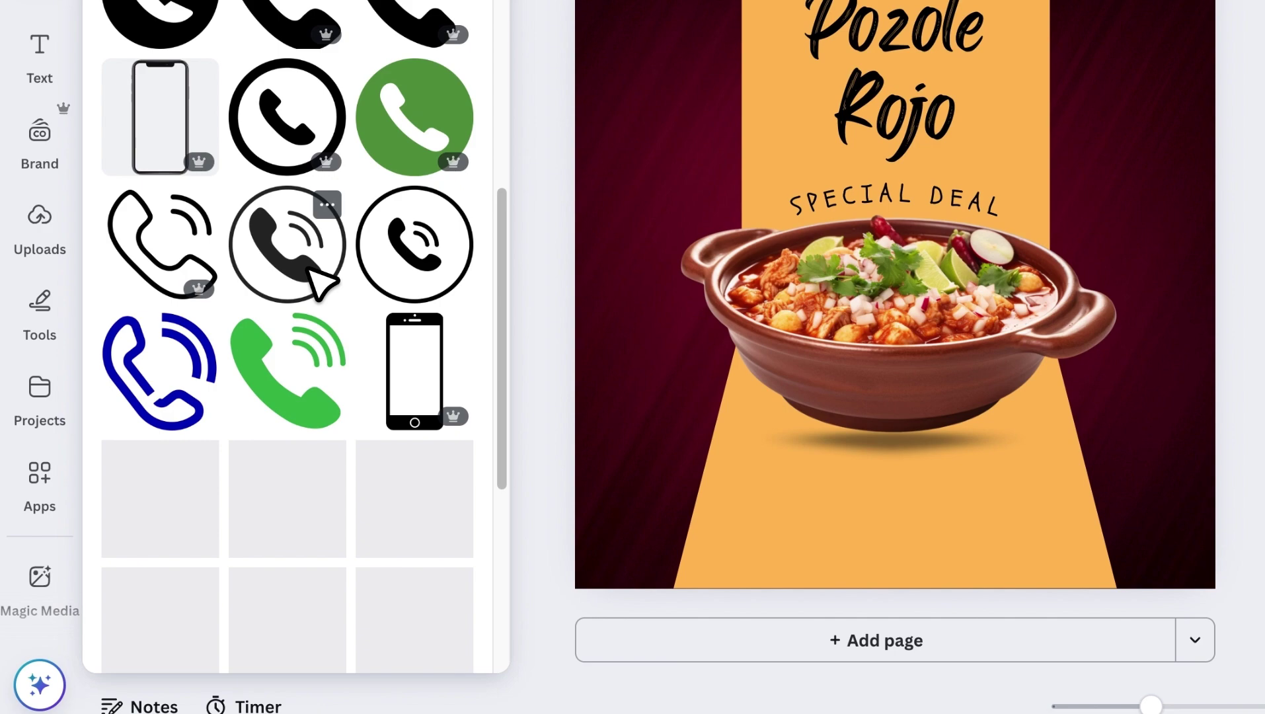
pyautogui.scroll(-5, 321, 297)
pyautogui.scroll(-3, 321, 285)
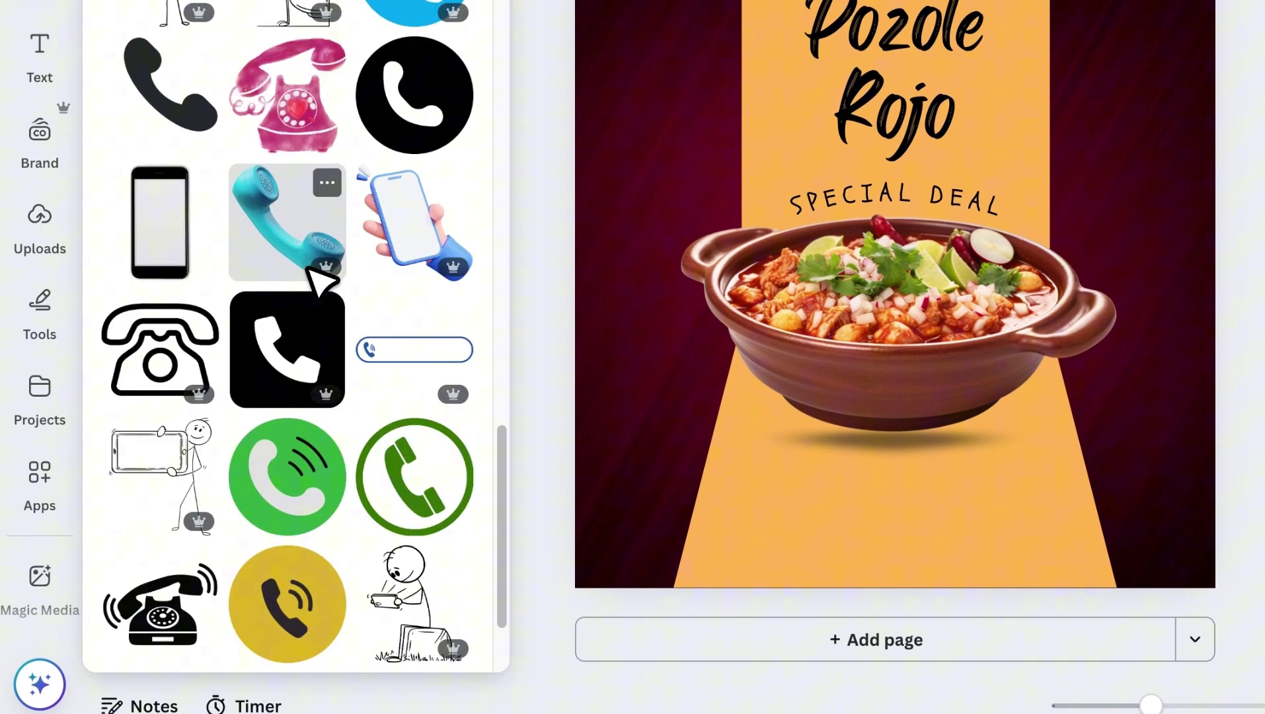
pyautogui.click(287, 474)
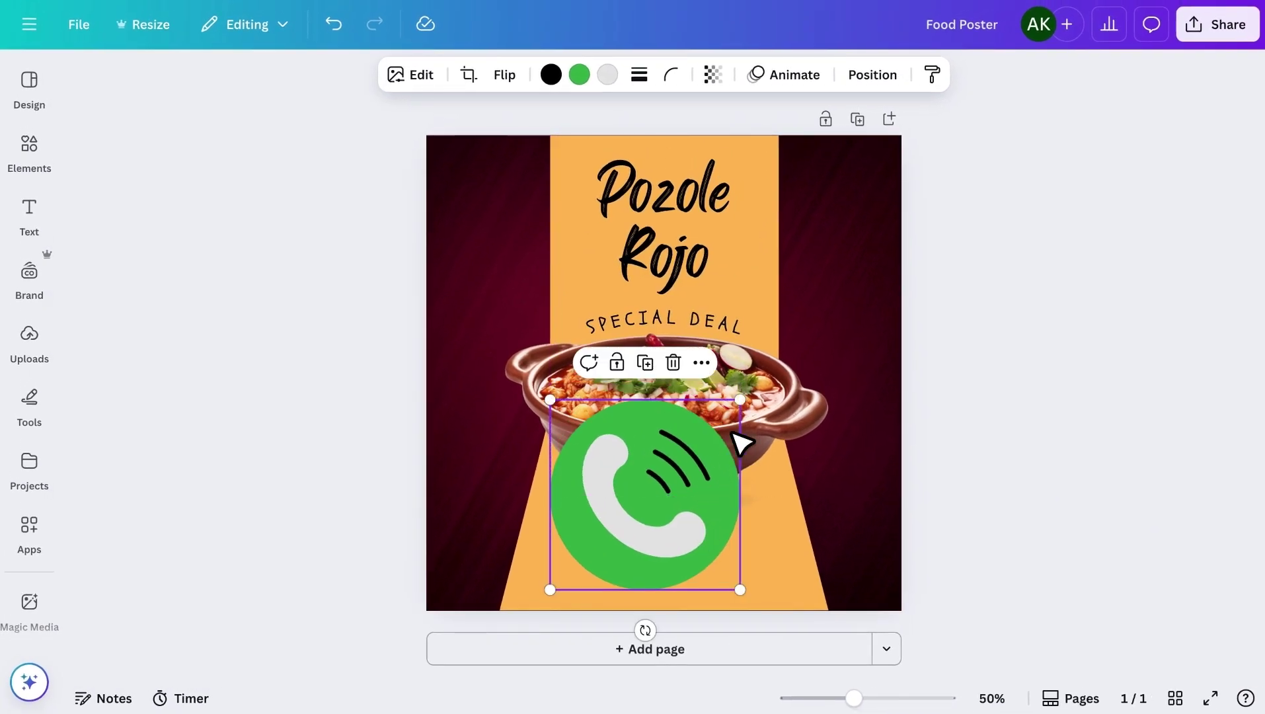
pyautogui.moveTo(748, 527)
pyautogui.mouseDown()
pyautogui.moveTo(612, 564)
pyautogui.moveTo(574, 535)
pyautogui.mouseUp()
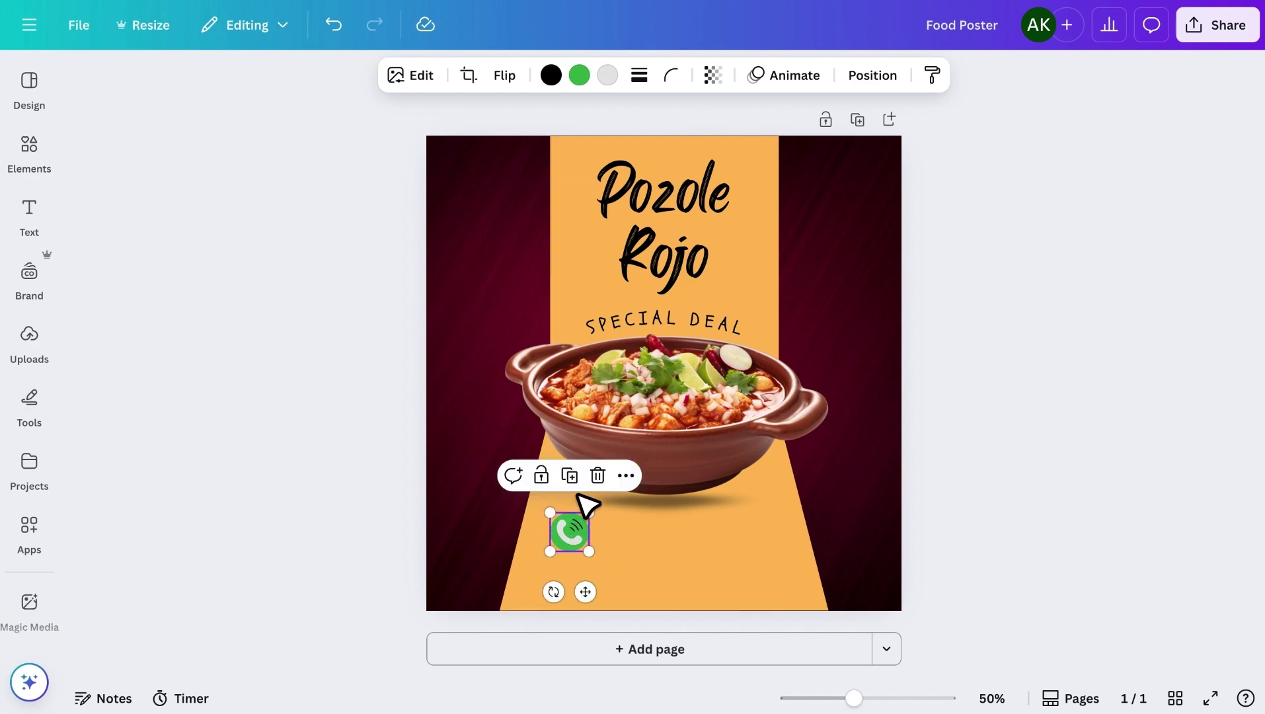
# Step: Mirror the phone icon horizontally and nudge it into place on the trapezoid
pyautogui.click(504, 75)
pyautogui.click(508, 122)
pyautogui.click(578, 538)
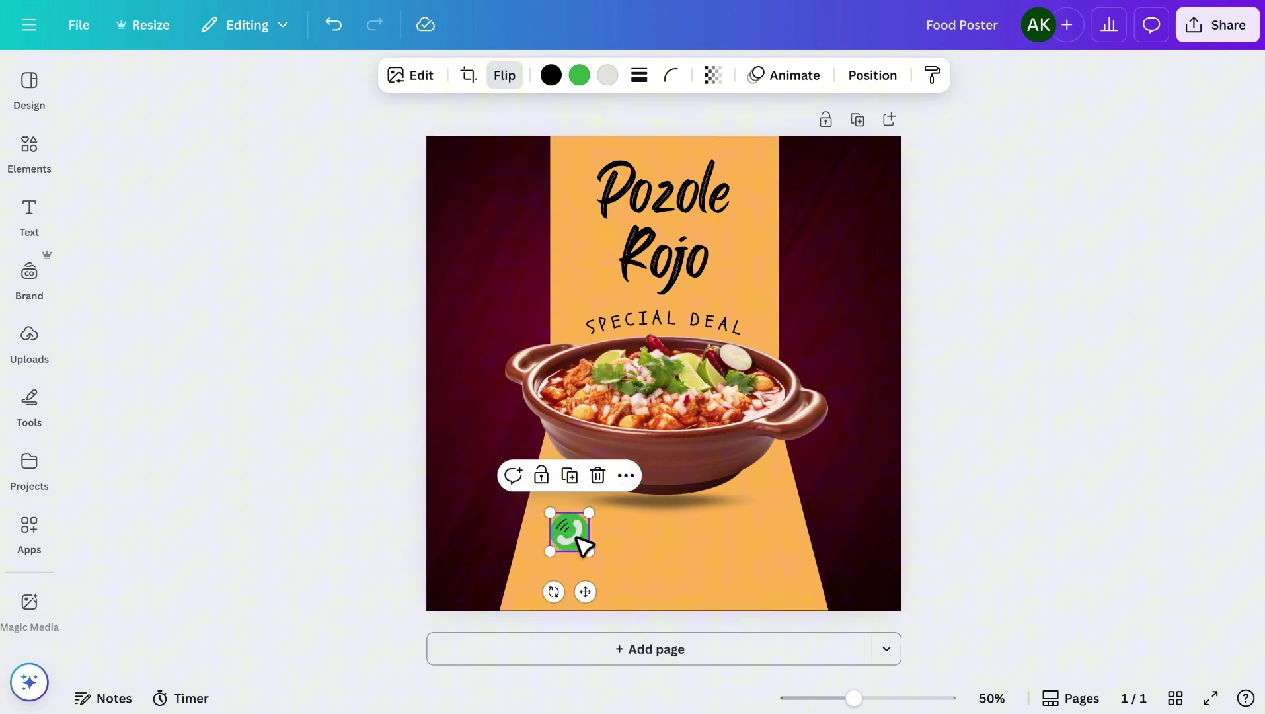
pyautogui.moveTo(578, 539); pyautogui.dragTo(573, 530)
pyautogui.click(626, 557)
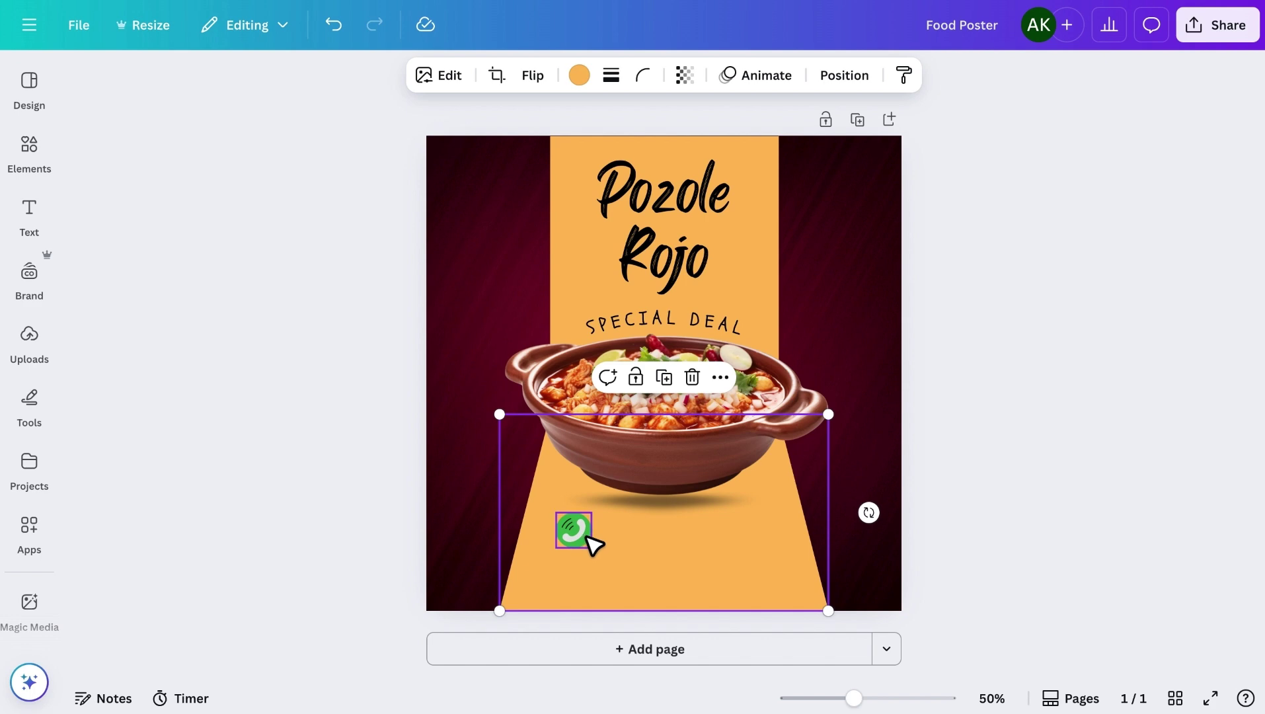
pyautogui.click(581, 534)
# Step: Recolour the phone icon dark maroon, shrink it slightly, and add a body text box
pyautogui.click(579, 76)
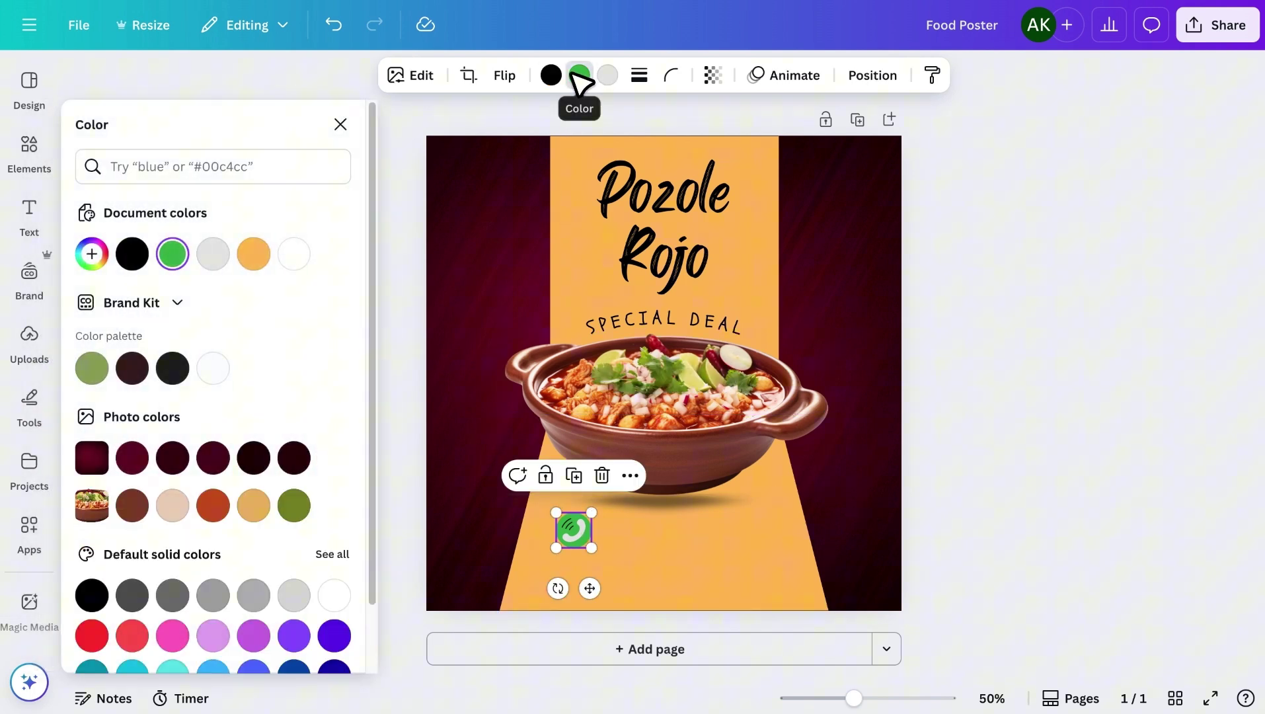
pyautogui.click(132, 458)
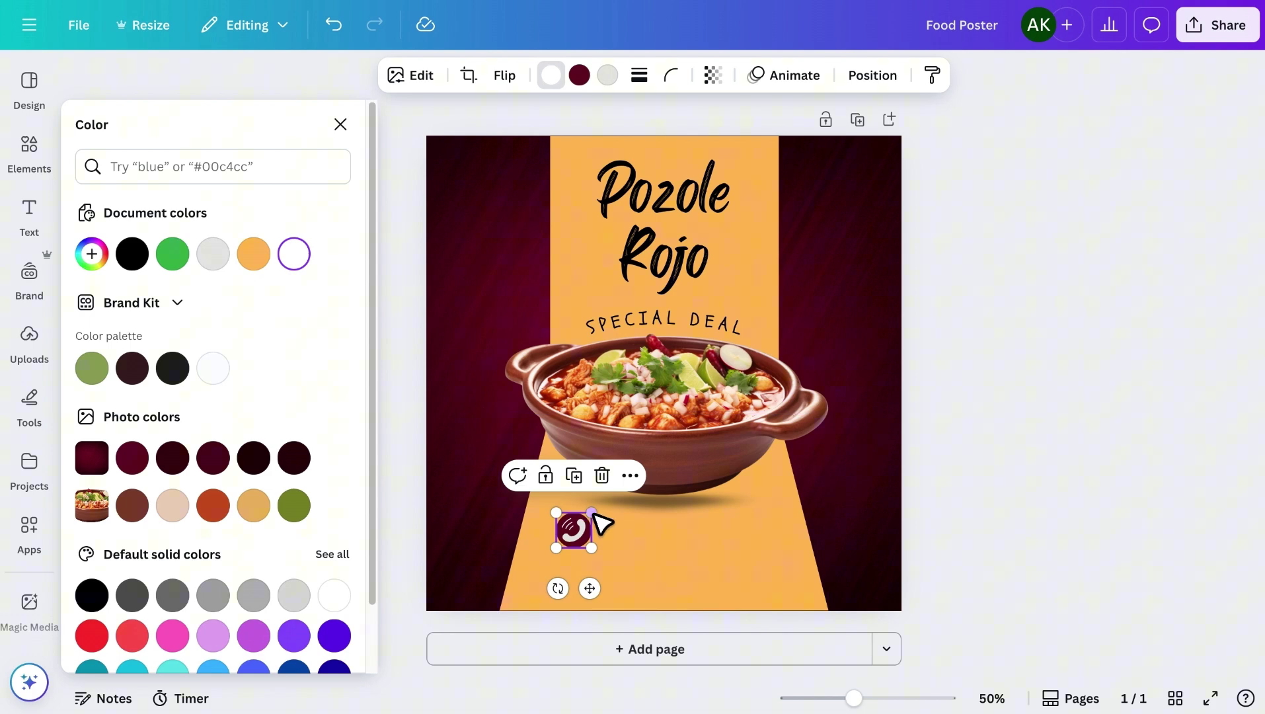
pyautogui.moveTo(591, 514); pyautogui.dragTo(585, 522)
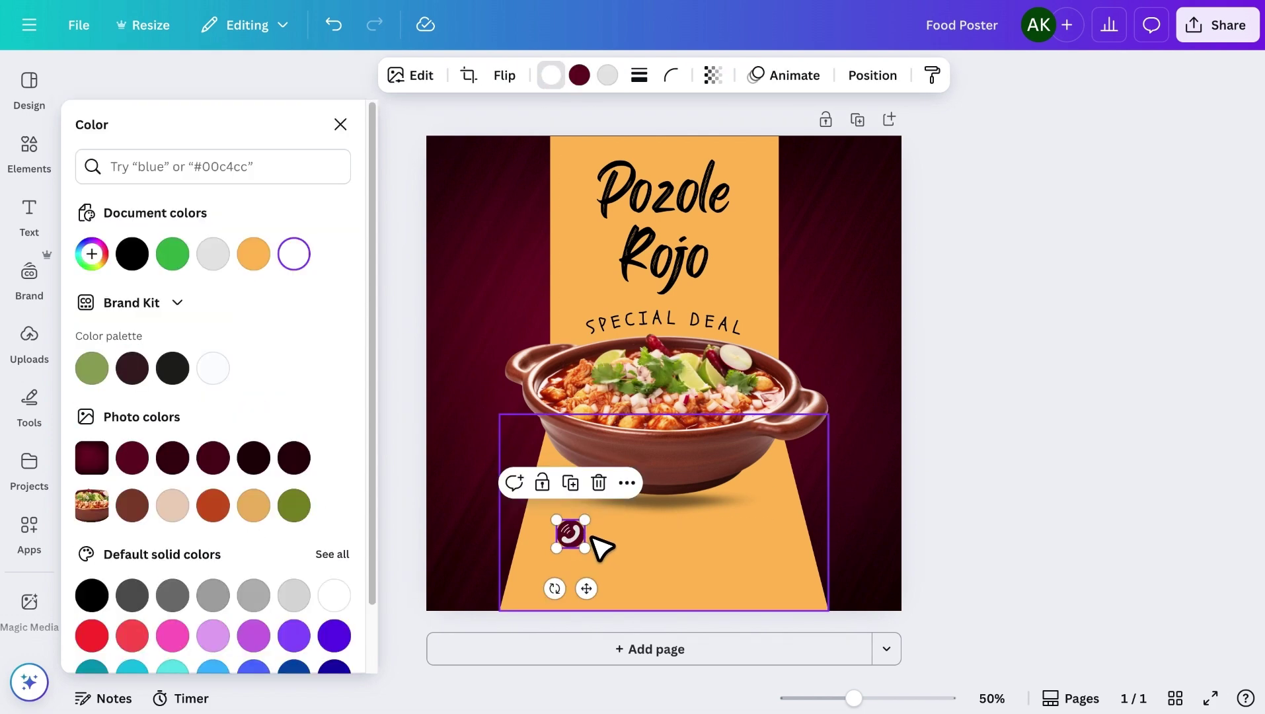
pyautogui.click(637, 540)
pyautogui.click(571, 534)
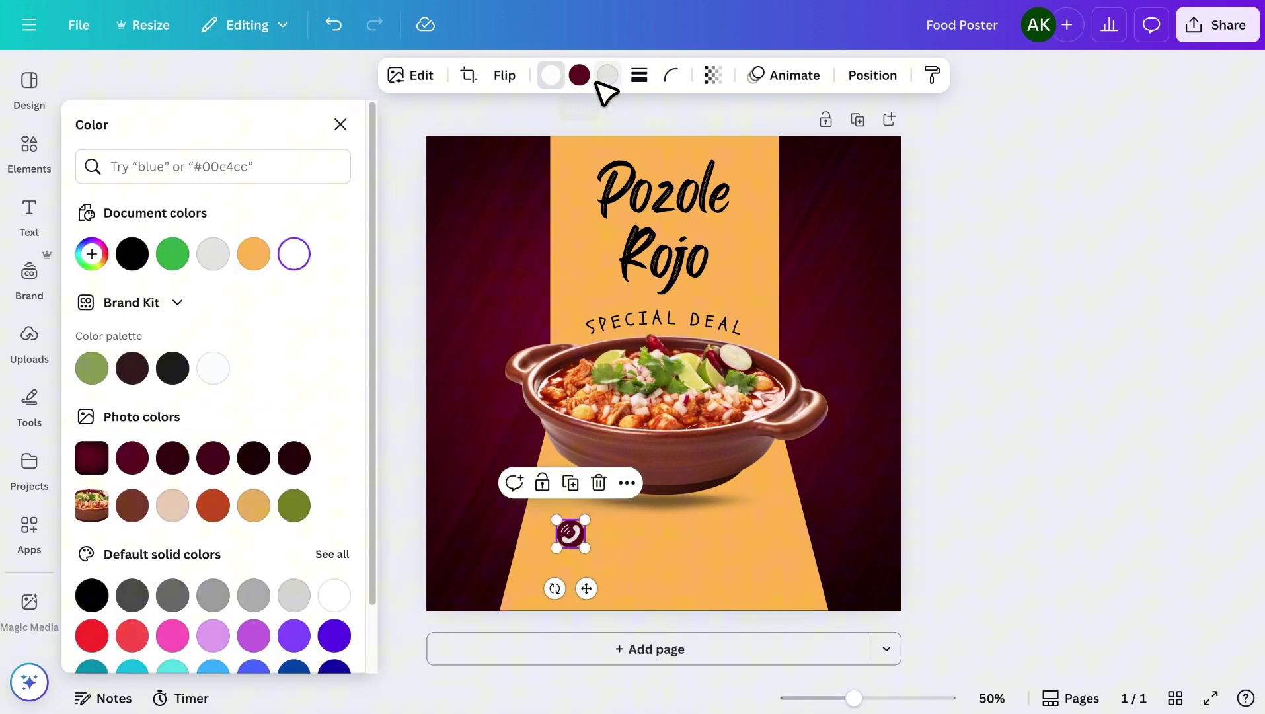
pyautogui.press('t')
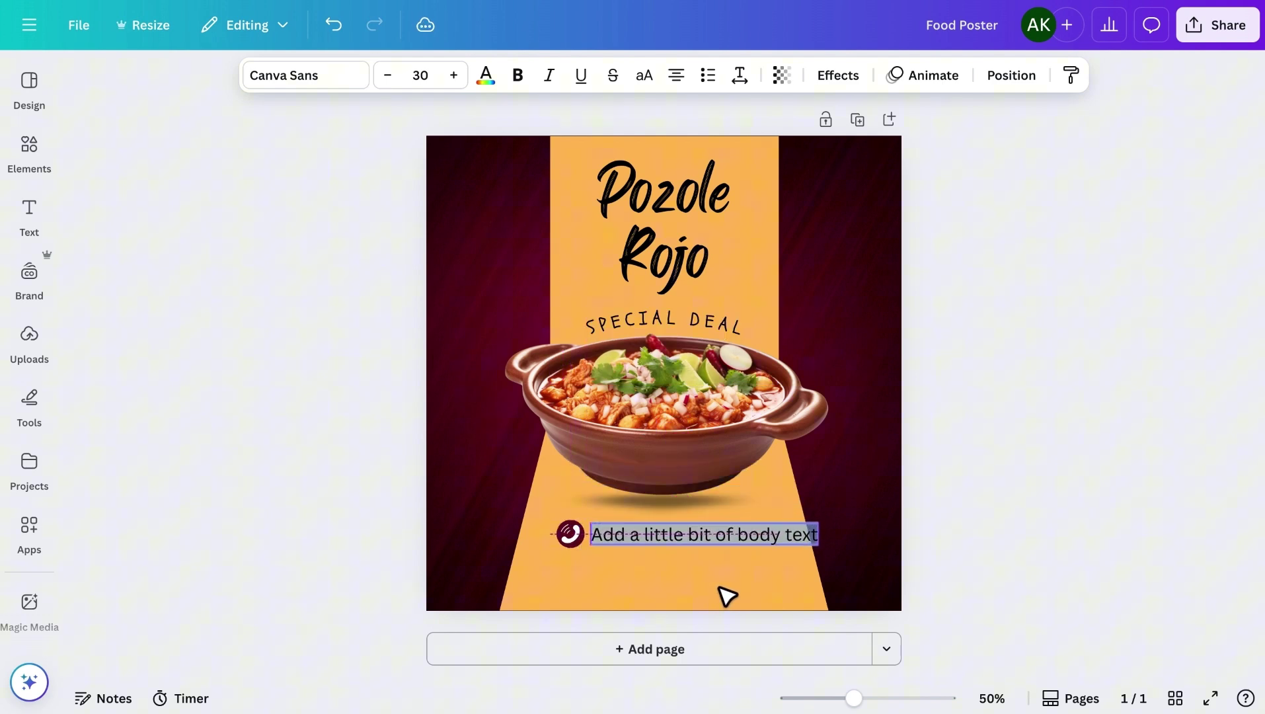
pyautogui.hotkey('ctrl', 'v')
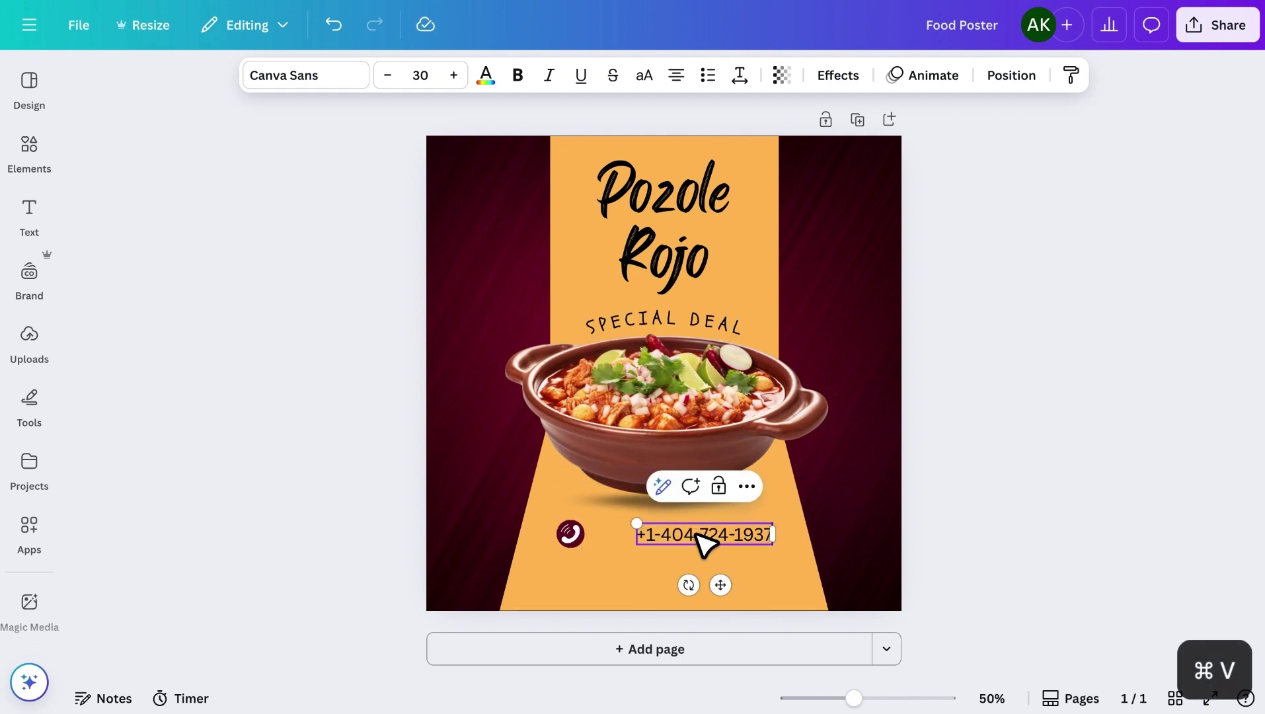
pyautogui.moveTo(720, 585); pyautogui.dragTo(689, 596)
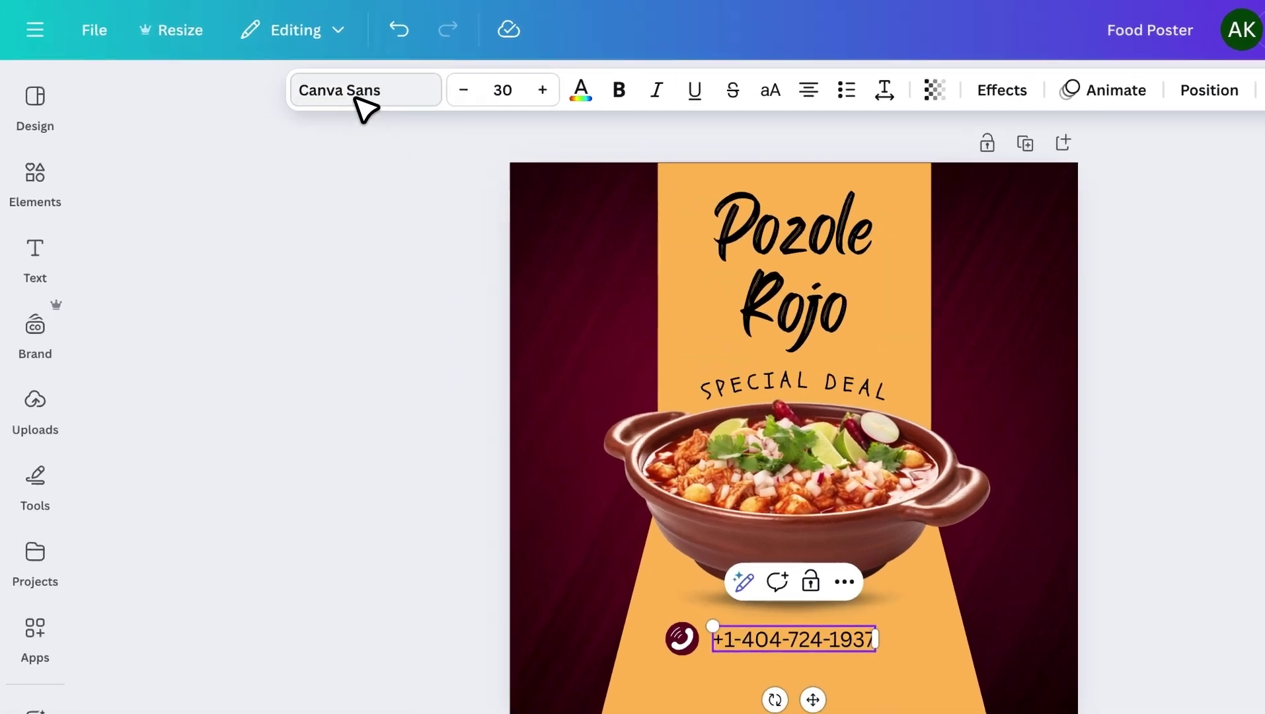
pyautogui.click(306, 75)
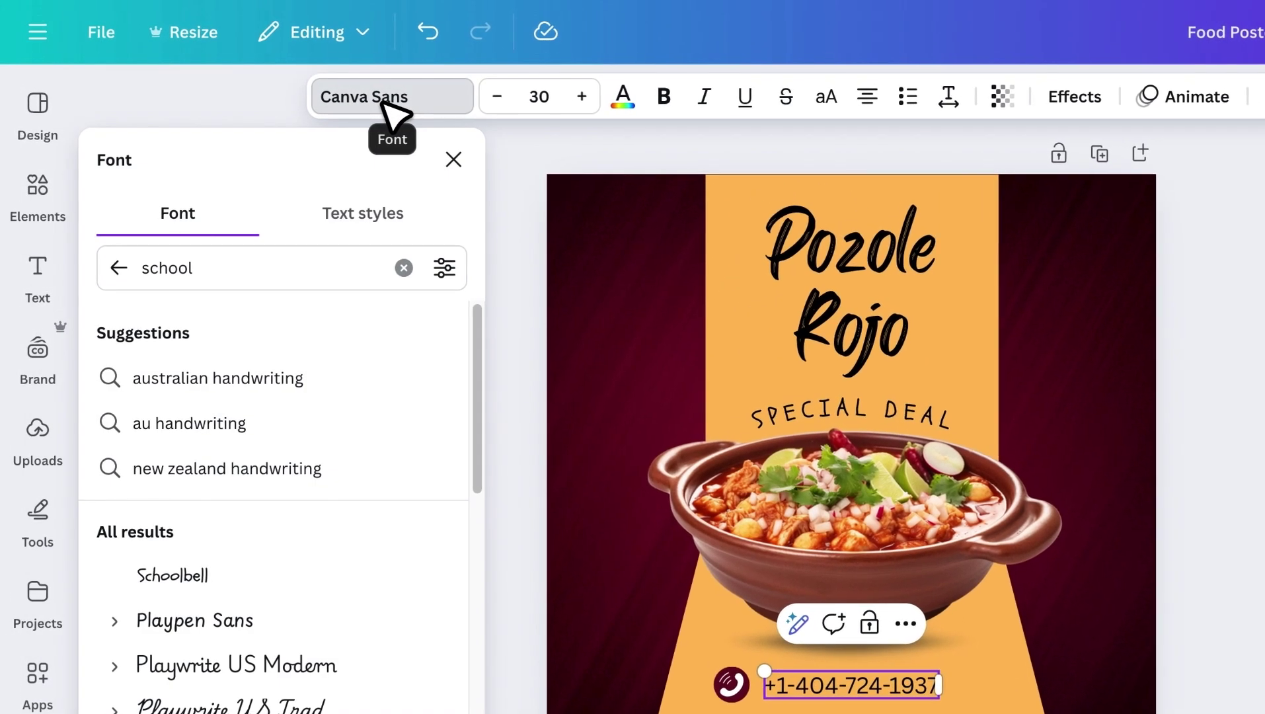
pyautogui.write('popp')
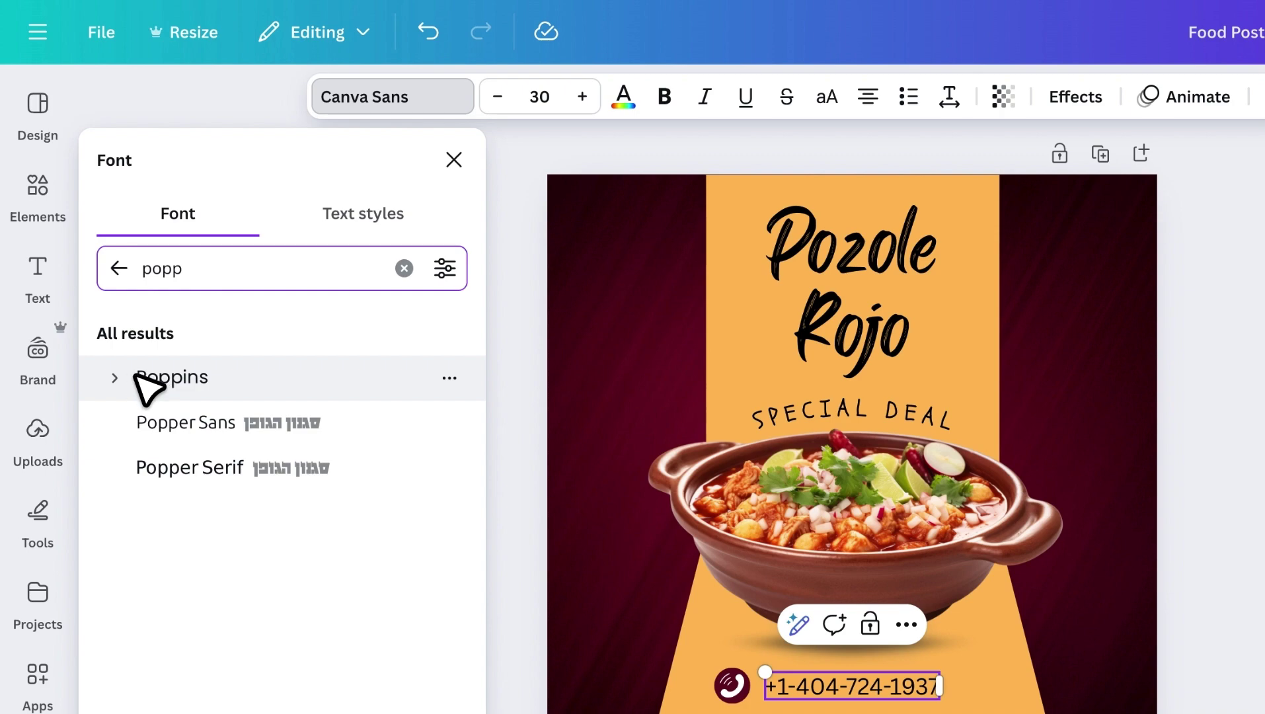
pyautogui.click(114, 376)
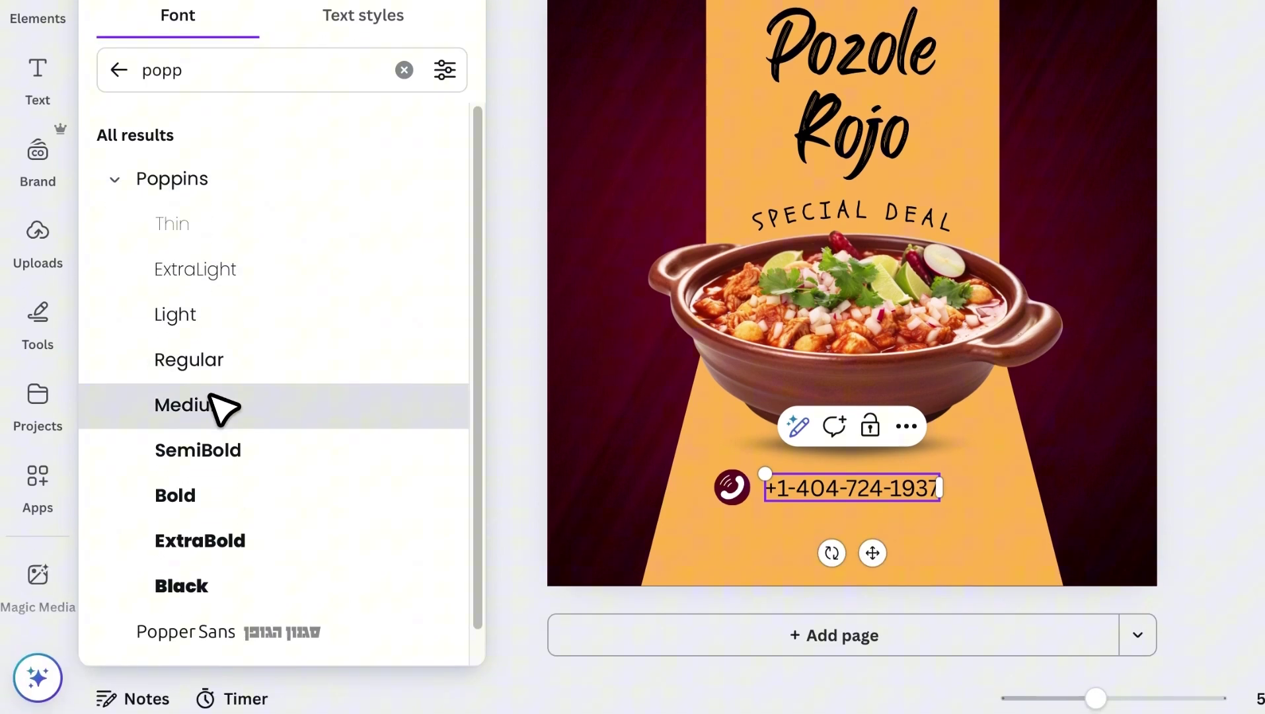
pyautogui.click(189, 396)
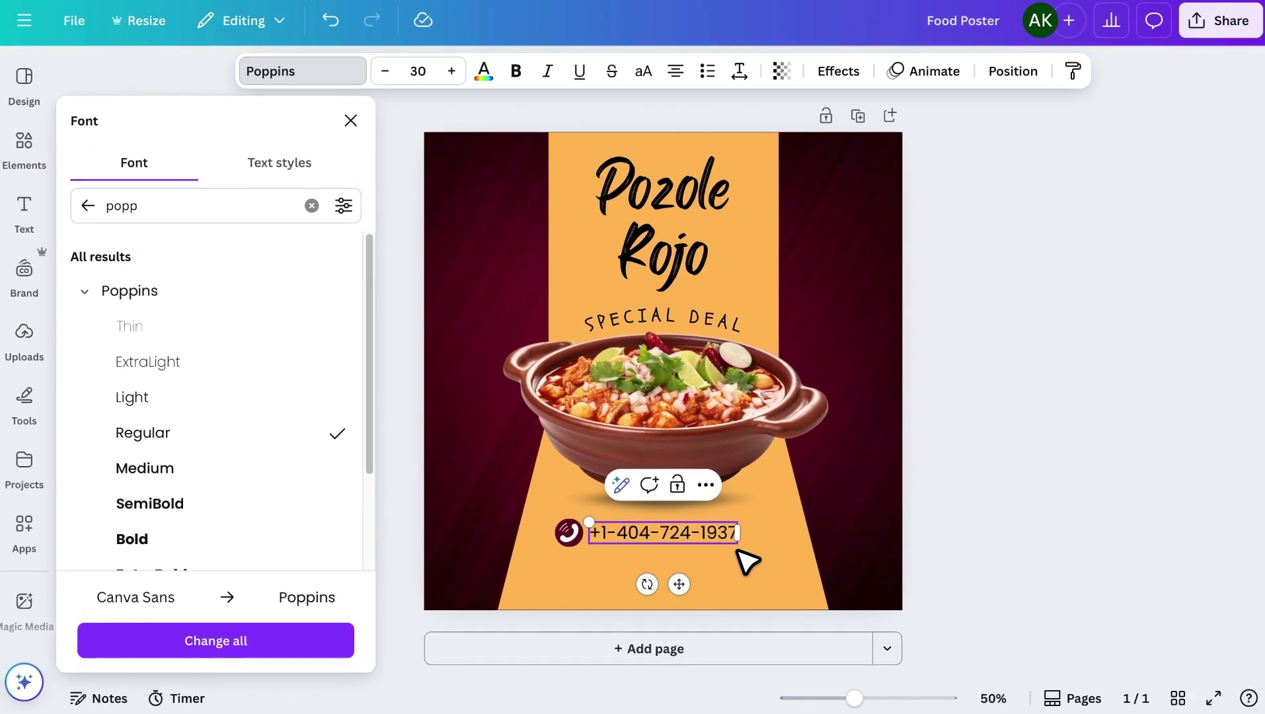
pyautogui.click(453, 75)
pyautogui.click(452, 75)
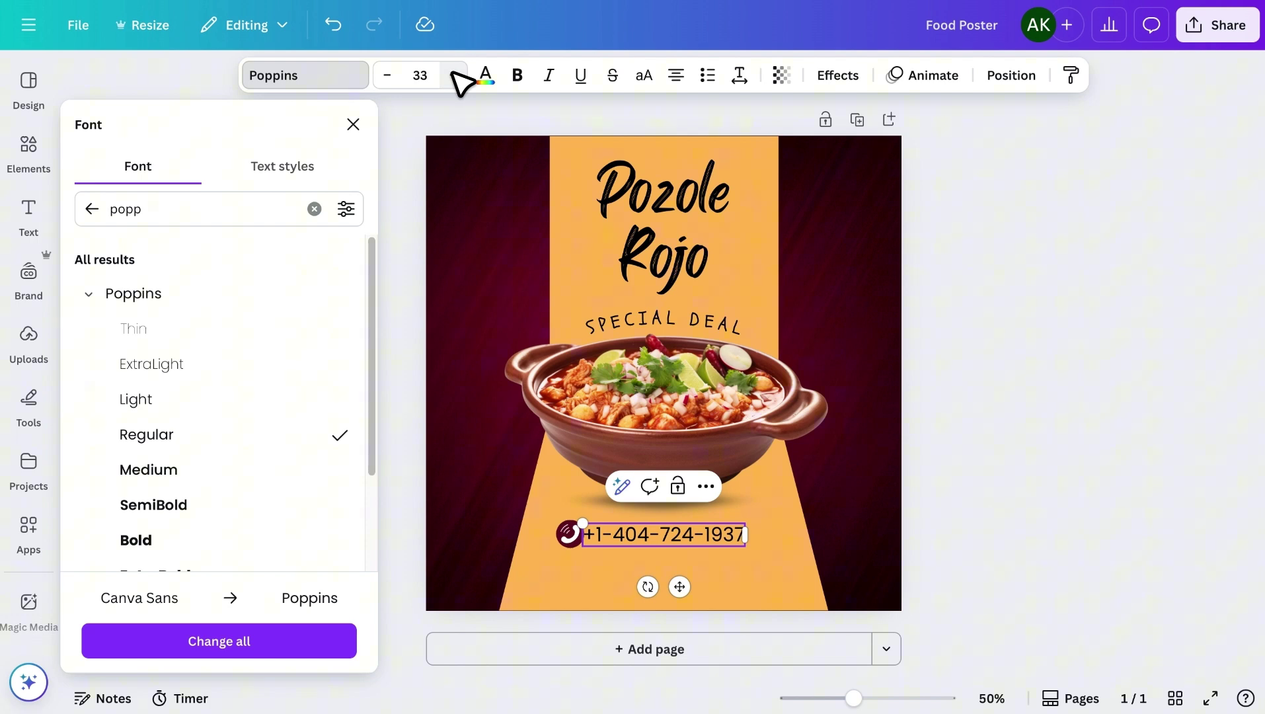
# Step: Shift the phone row slightly and duplicate the phone number text box below it
pyautogui.click(736, 538)
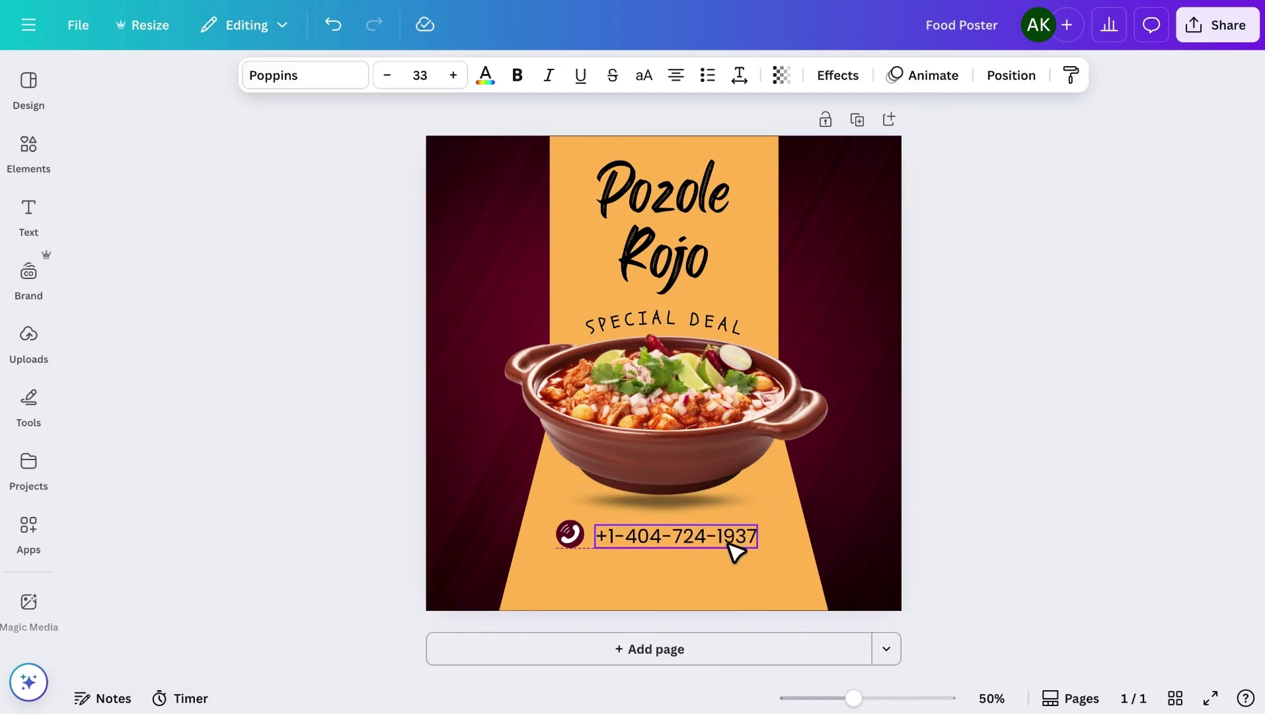
pyautogui.moveTo(734, 546); pyautogui.dragTo(755, 552)
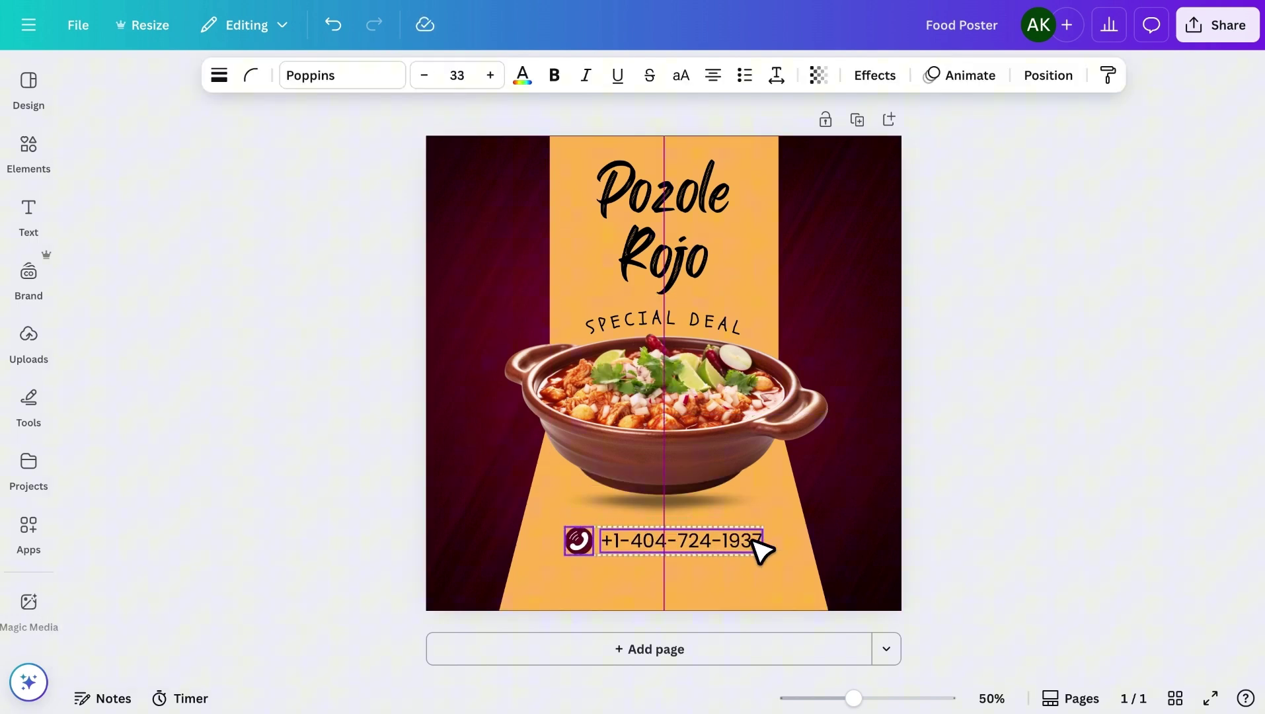
pyautogui.click(964, 514)
pyautogui.click(736, 542)
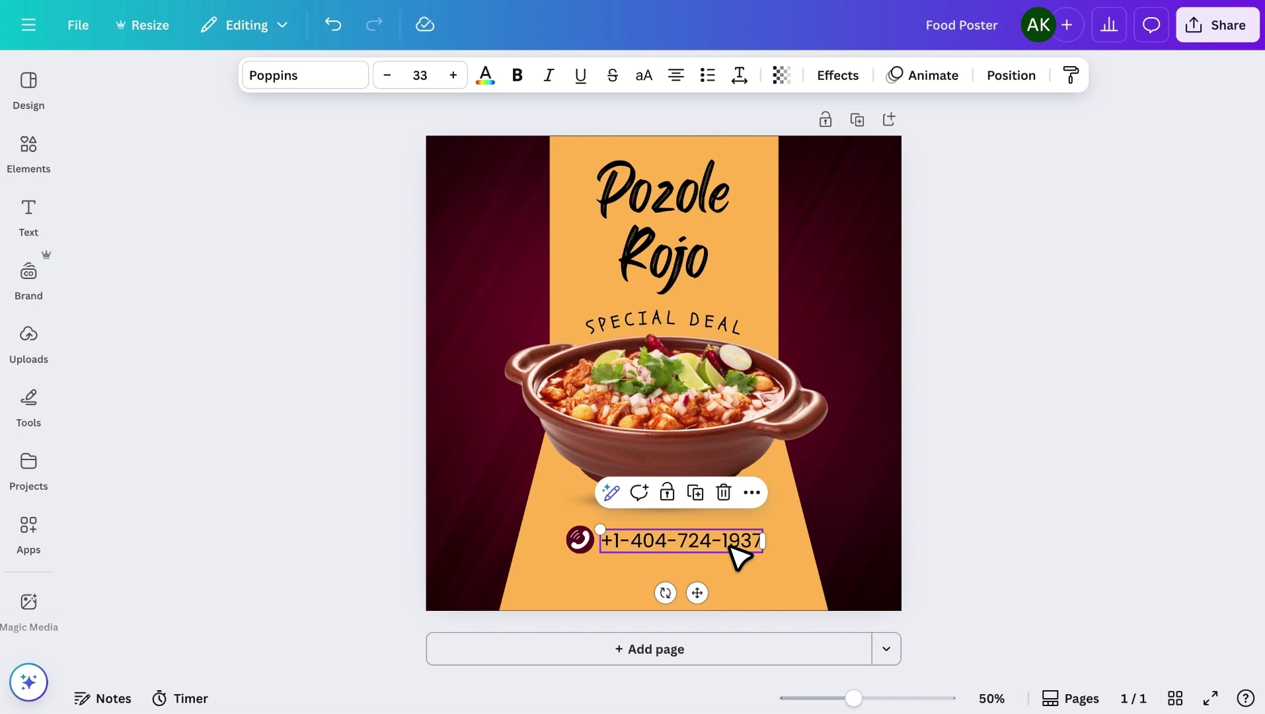
pyautogui.press('super+v')
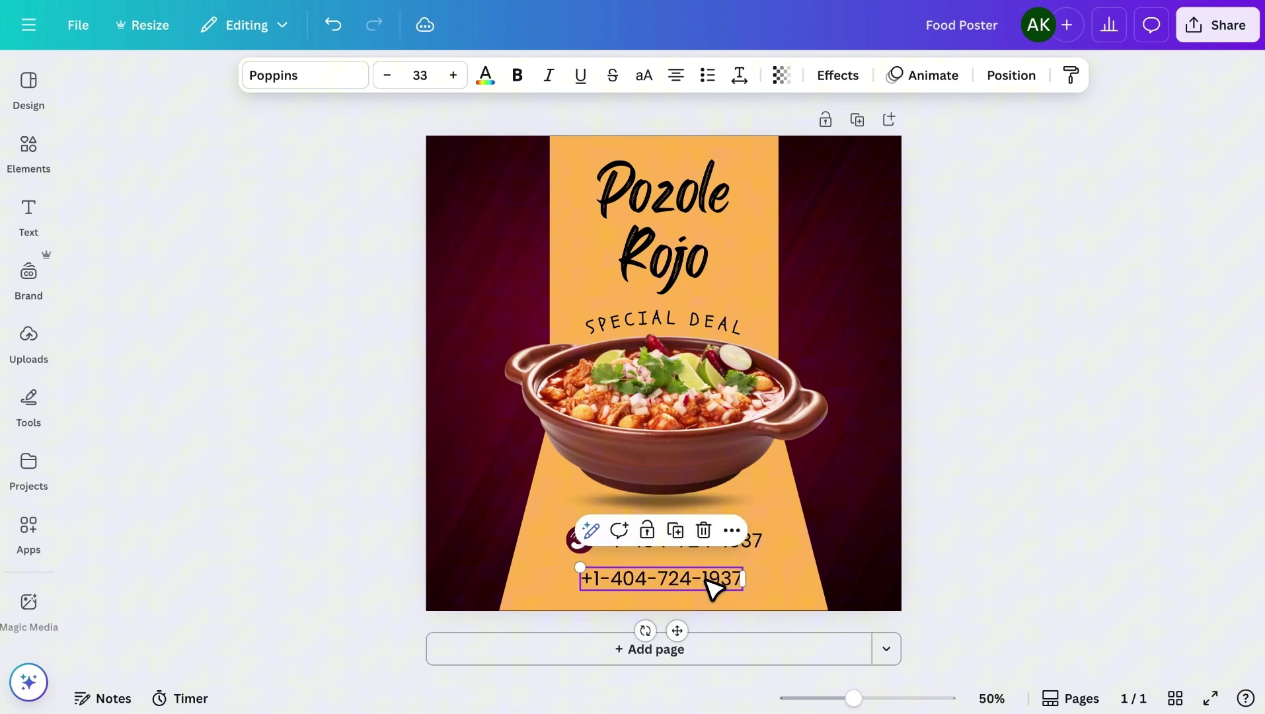
pyautogui.doubleClick(714, 585)
pyautogui.write('www.websitename')
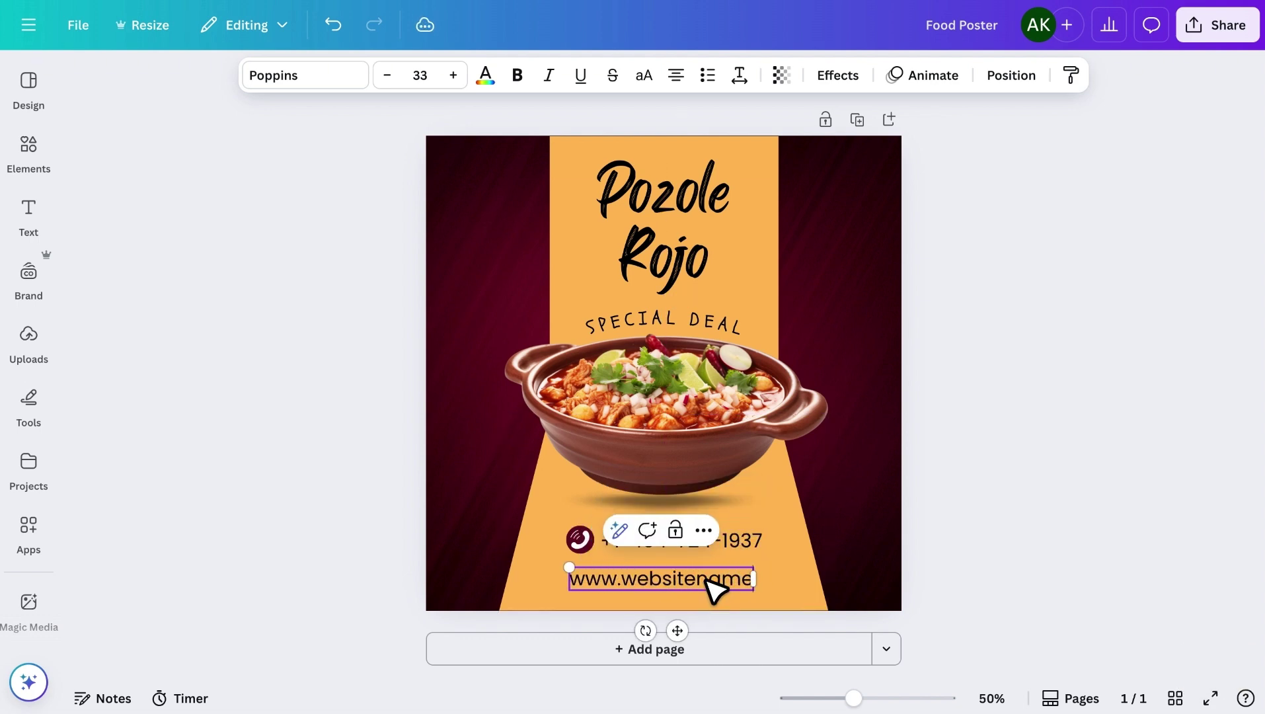
pyautogui.write('.com')
pyautogui.moveTo(716, 589); pyautogui.dragTo(709, 585)
pyautogui.click(935, 594)
pyautogui.click(606, 541)
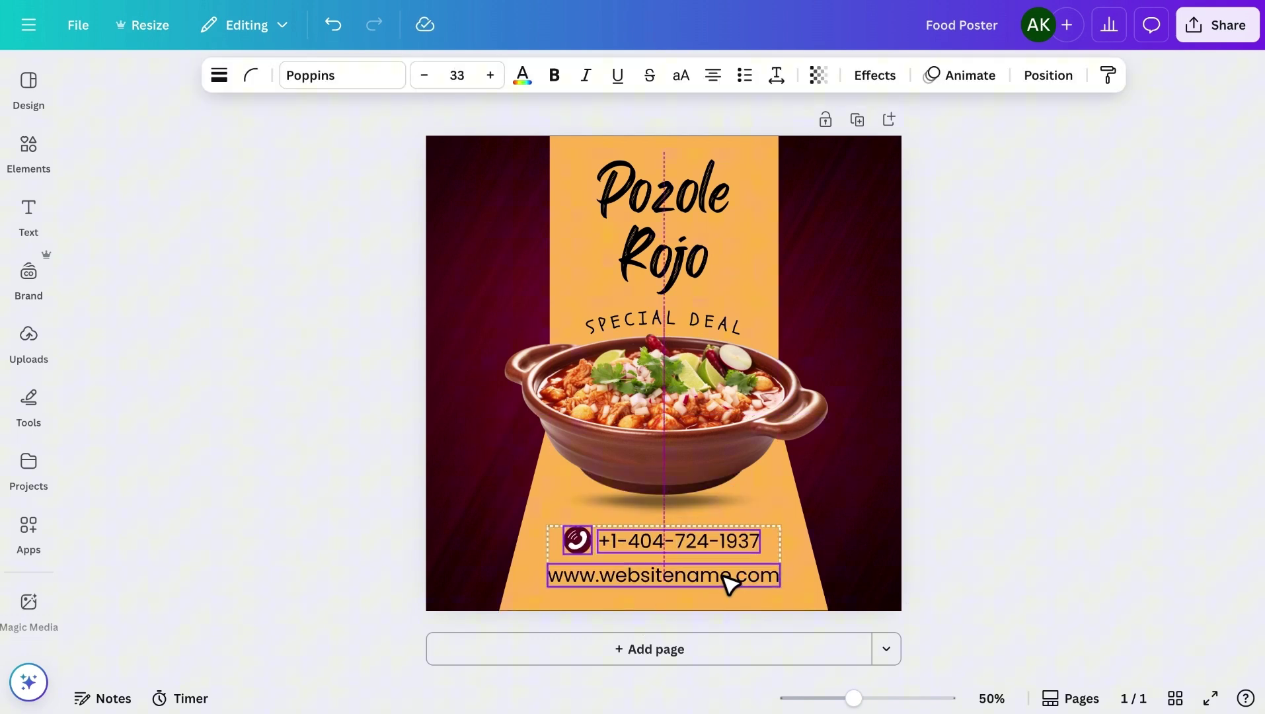
pyautogui.click(941, 540)
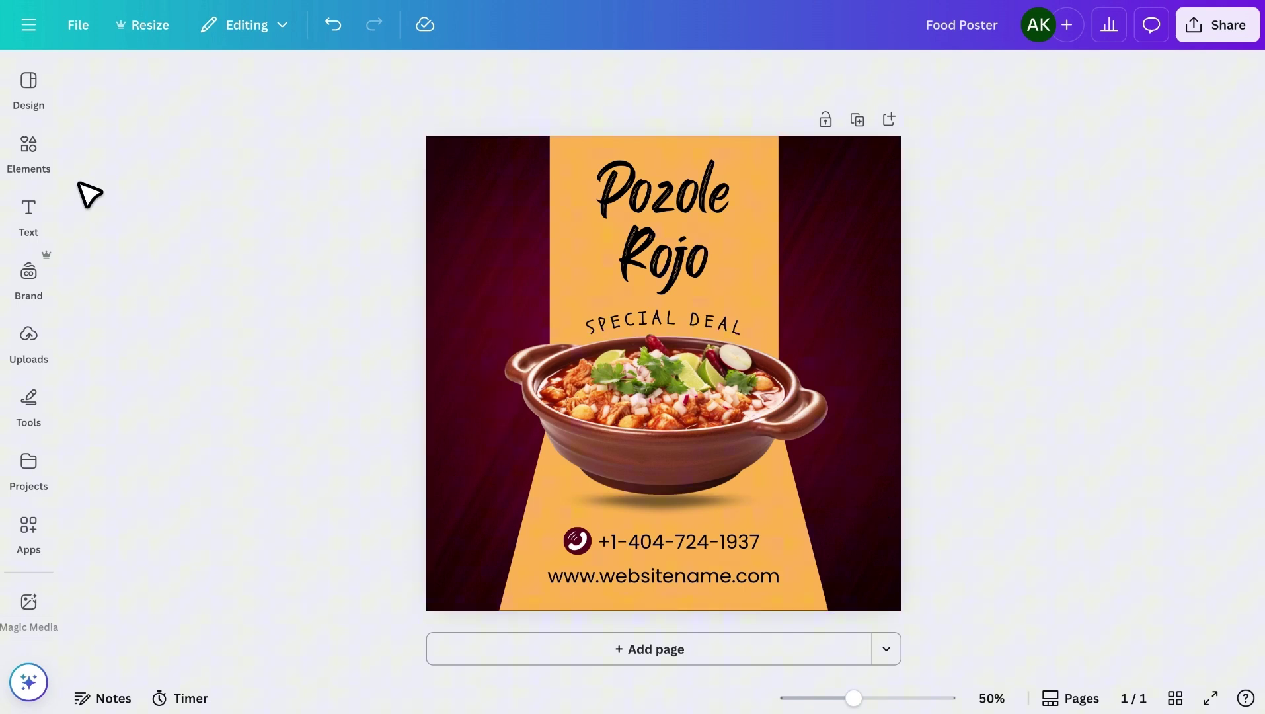
# Step: Add a red price-tag graphic from a discount tag search, shrunk into the poster's upper left
pyautogui.click(29, 150)
pyautogui.doubleClick(168, 115)
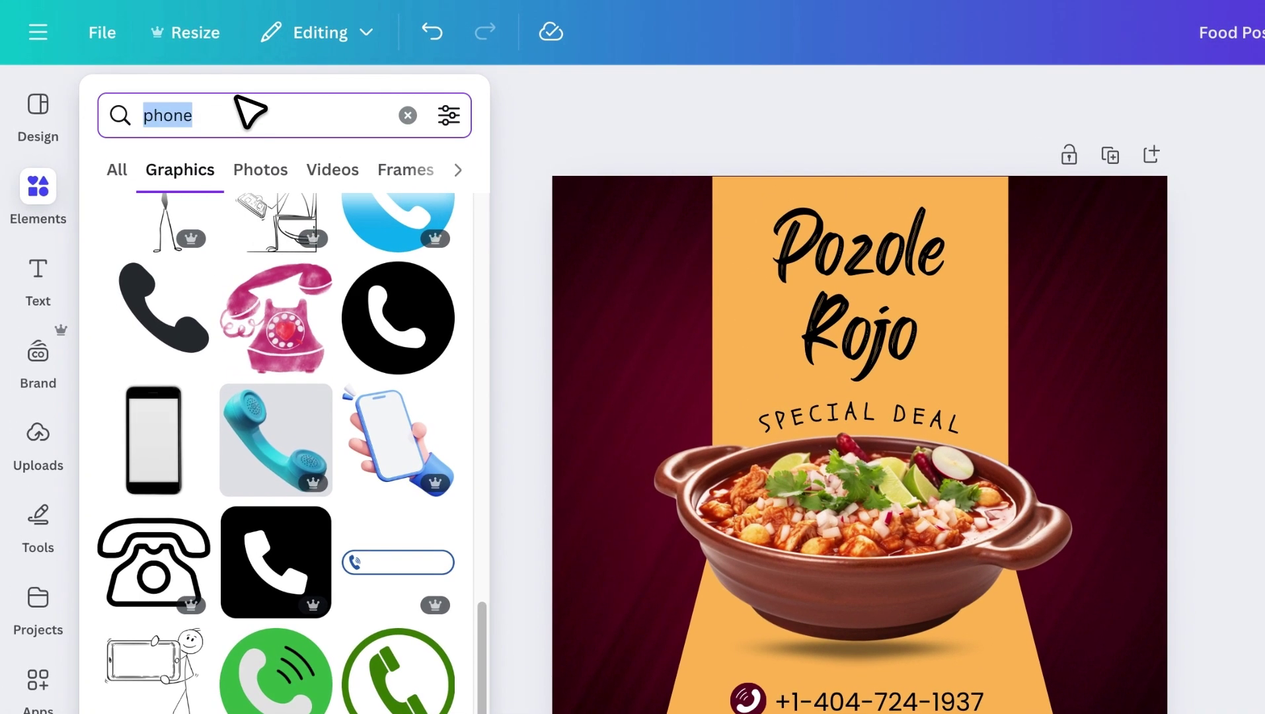
pyautogui.write('disco')
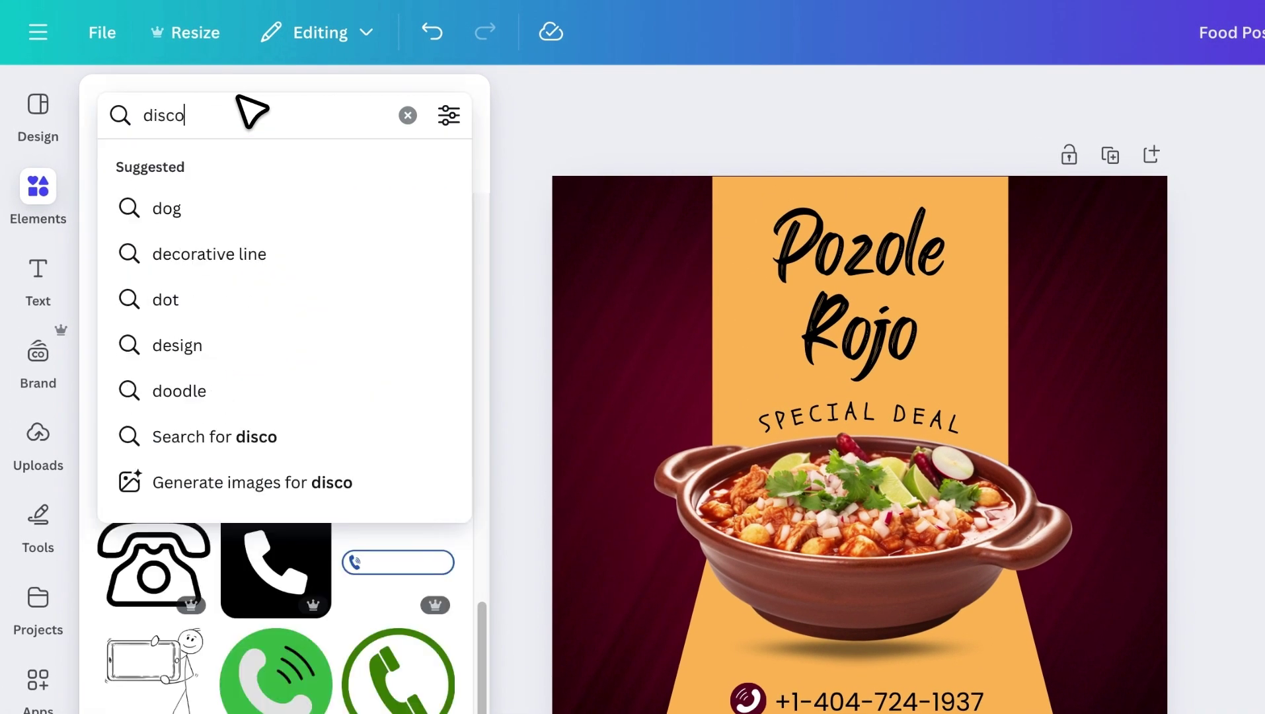
pyautogui.write('unt')
pyautogui.press('Return')
pyautogui.scroll(-3, 279, 415)
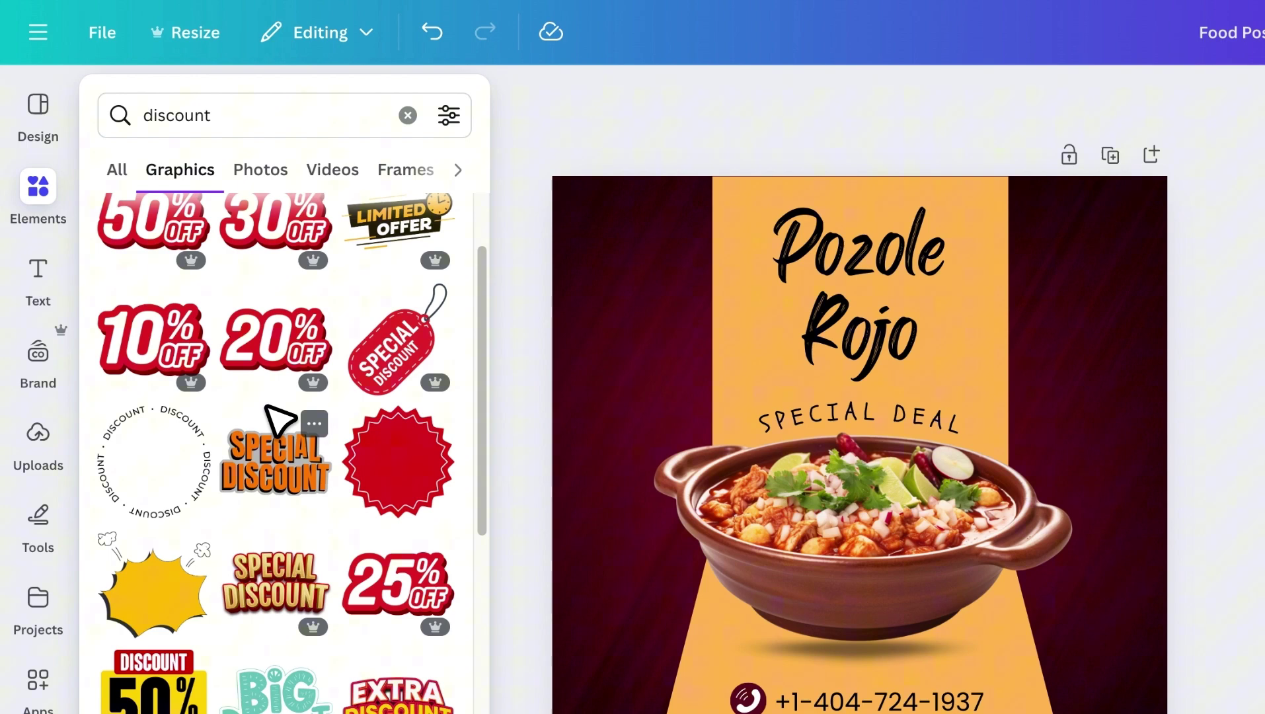
pyautogui.scroll(-3, 279, 415)
pyautogui.scroll(-2, 279, 415)
pyautogui.scroll(-2, 279, 415)
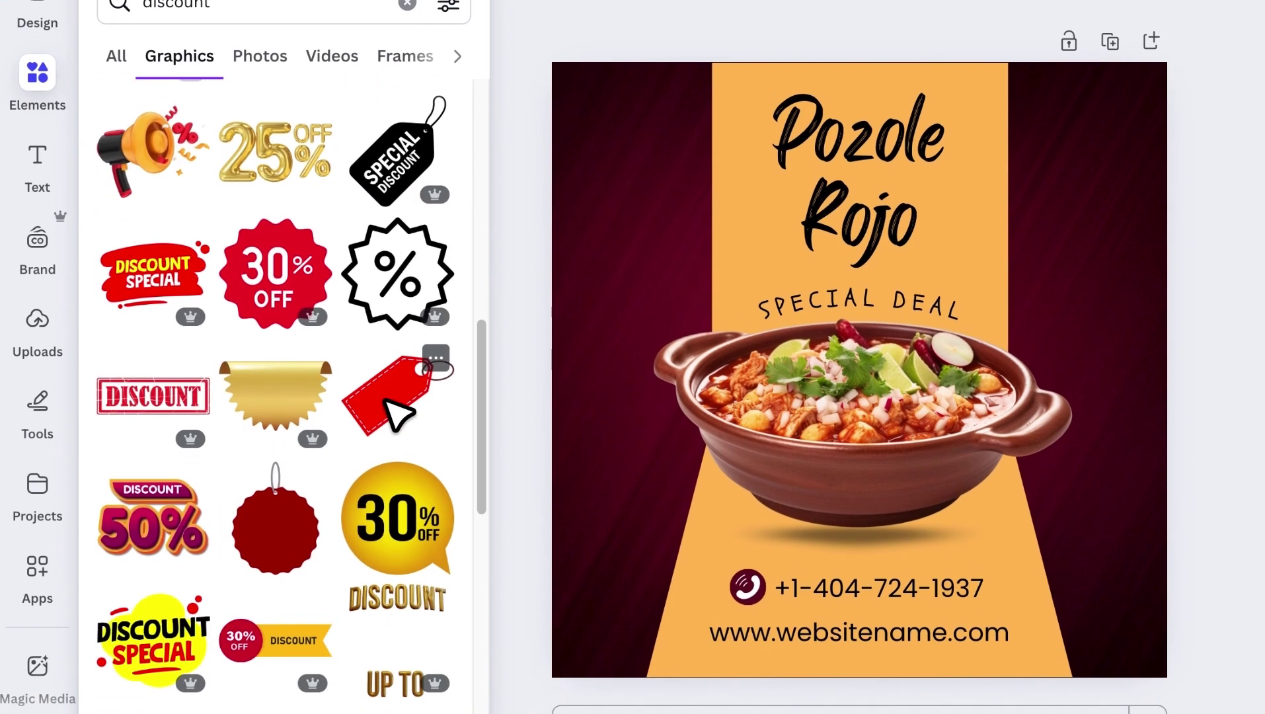
pyautogui.click(395, 514)
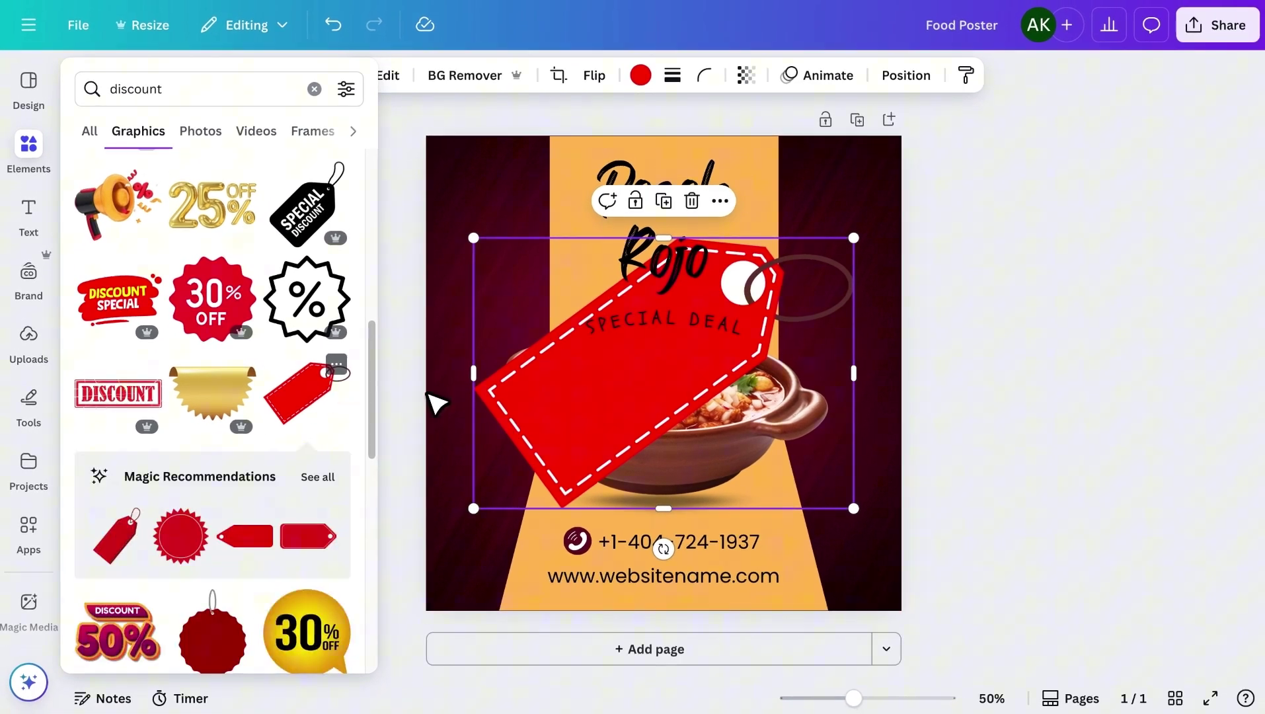
pyautogui.moveTo(854, 238); pyautogui.dragTo(652, 385)
pyautogui.moveTo(563, 435); pyautogui.dragTo(533, 277)
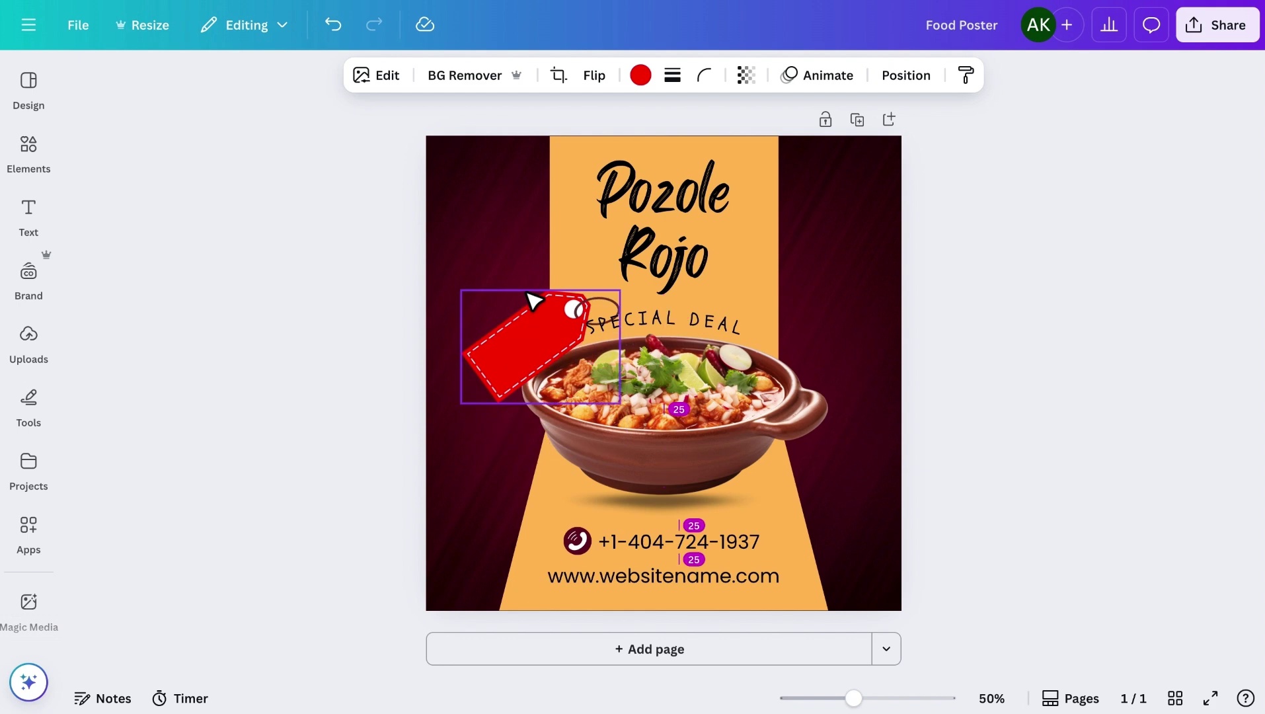
# Step: Tilt the red tag at an angle and adjust its position beside the bowl
pyautogui.moveTo(516, 361)
pyautogui.mouseDown()
pyautogui.moveTo(449, 269)
pyautogui.moveTo(465, 327)
pyautogui.mouseUp()
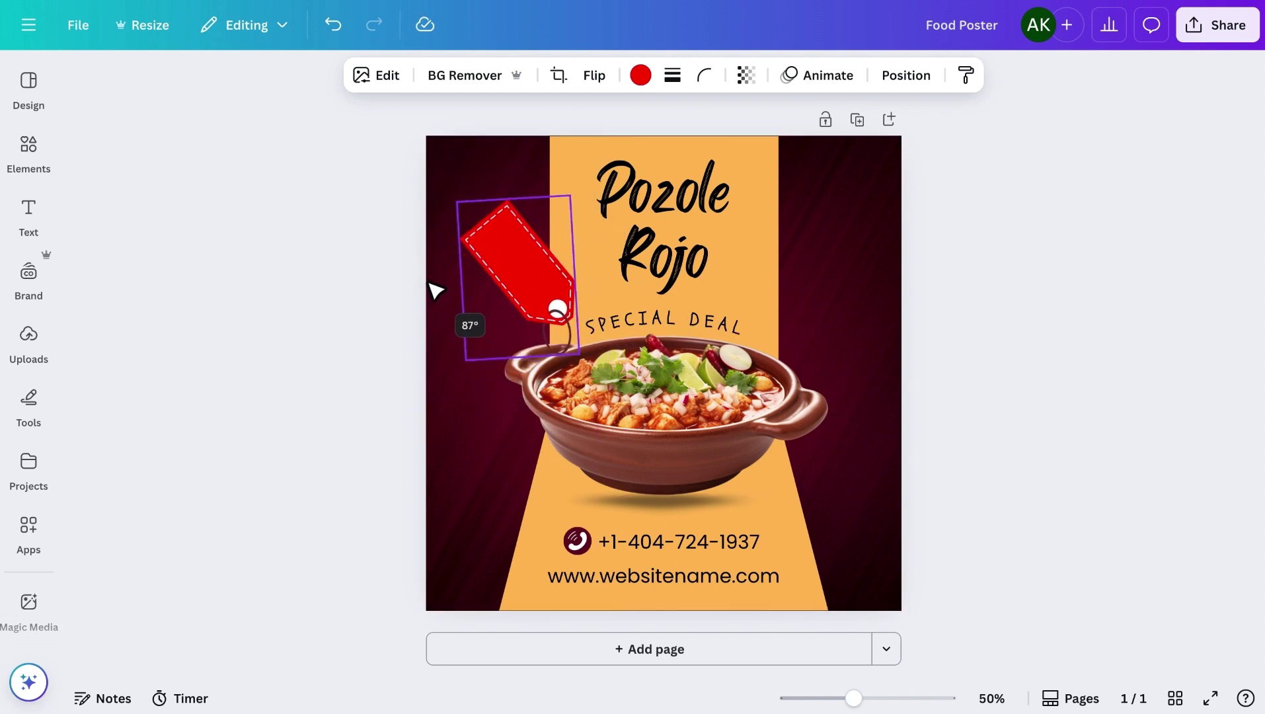
pyautogui.moveTo(538, 228); pyautogui.dragTo(548, 251)
pyautogui.moveTo(533, 297)
pyautogui.mouseDown()
pyautogui.moveTo(519, 326)
pyautogui.moveTo(528, 321)
pyautogui.mouseUp()
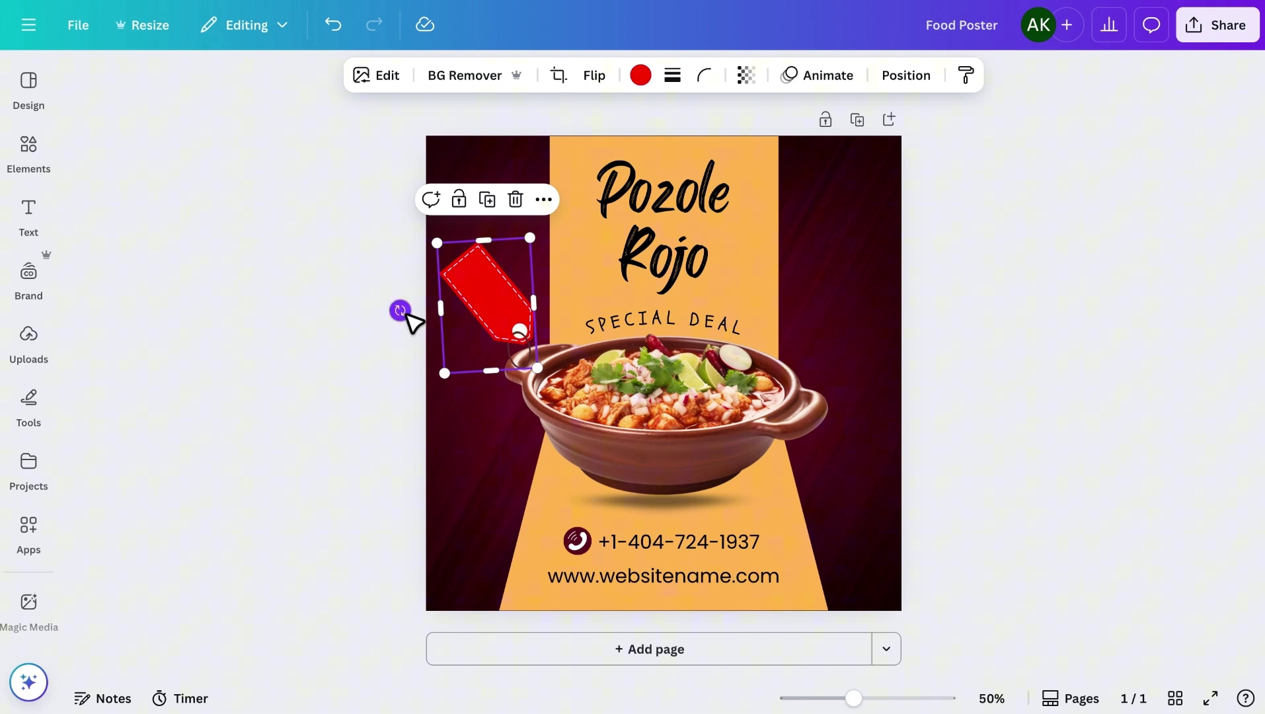
pyautogui.rightClick(528, 321)
pyautogui.moveTo(581, 360)
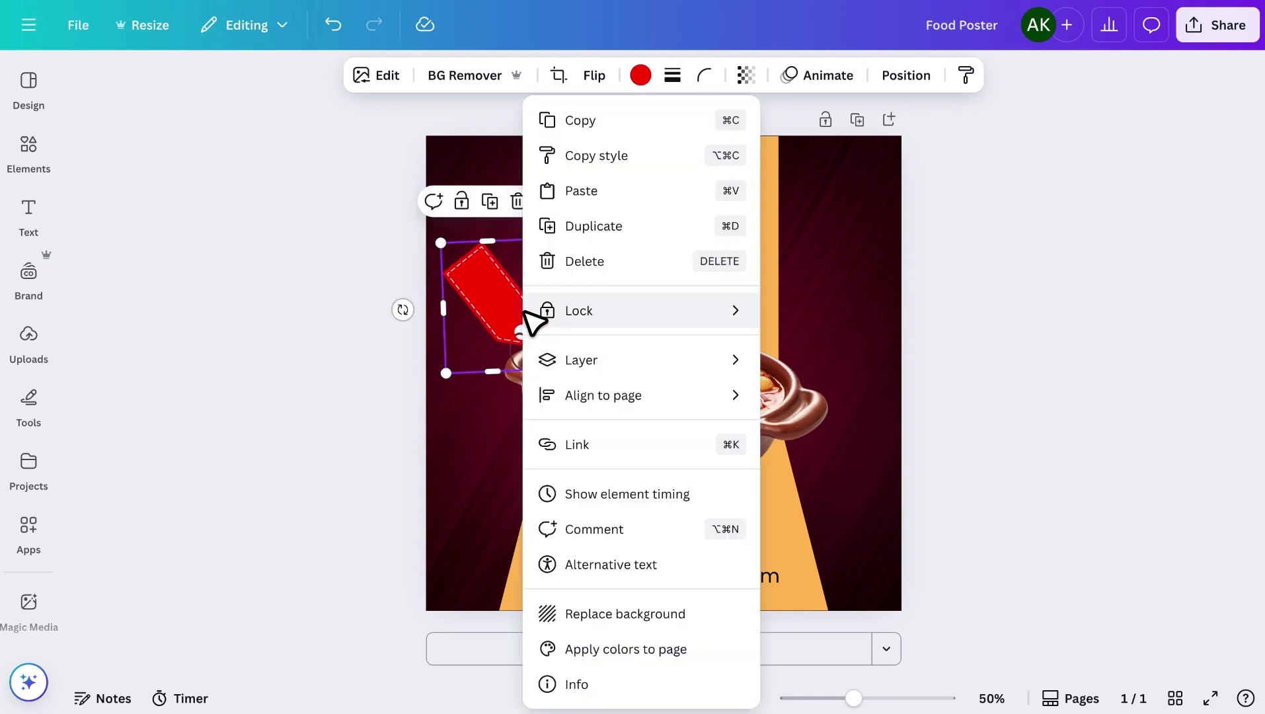
pyautogui.click(828, 435)
pyautogui.moveTo(519, 318); pyautogui.dragTo(519, 311)
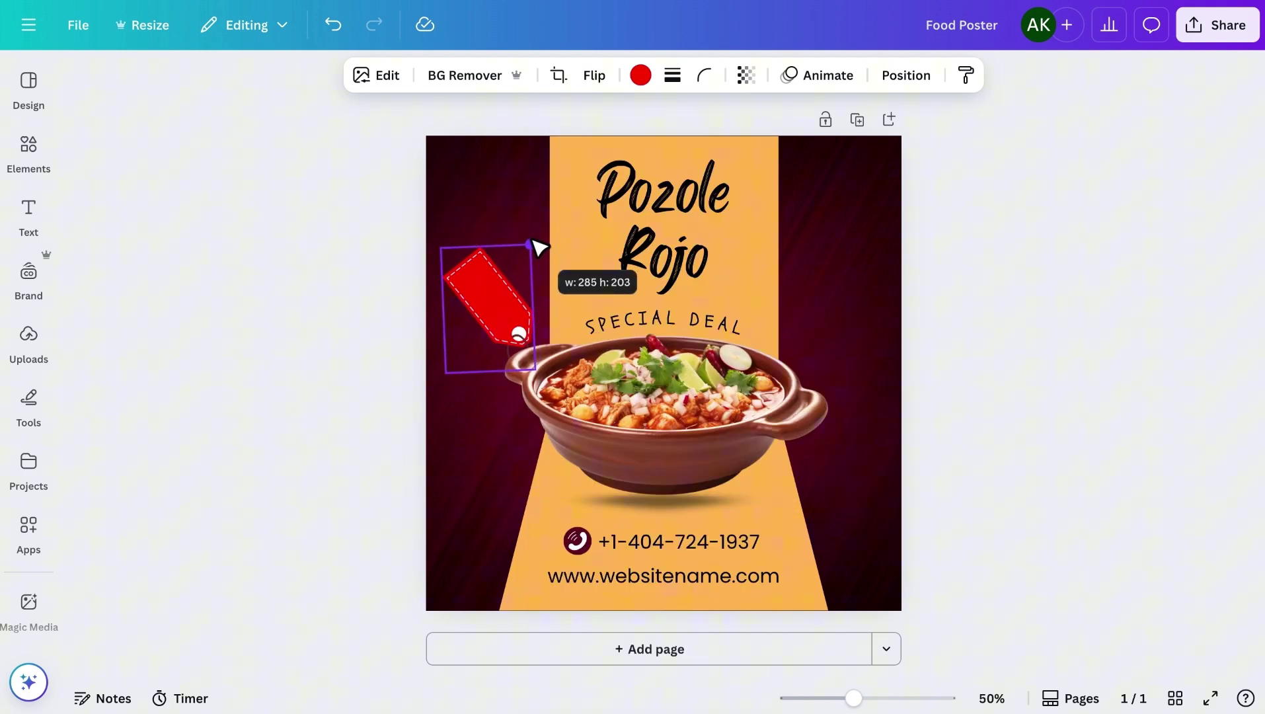
pyautogui.moveTo(405, 301); pyautogui.dragTo(413, 324)
pyautogui.click(346, 333)
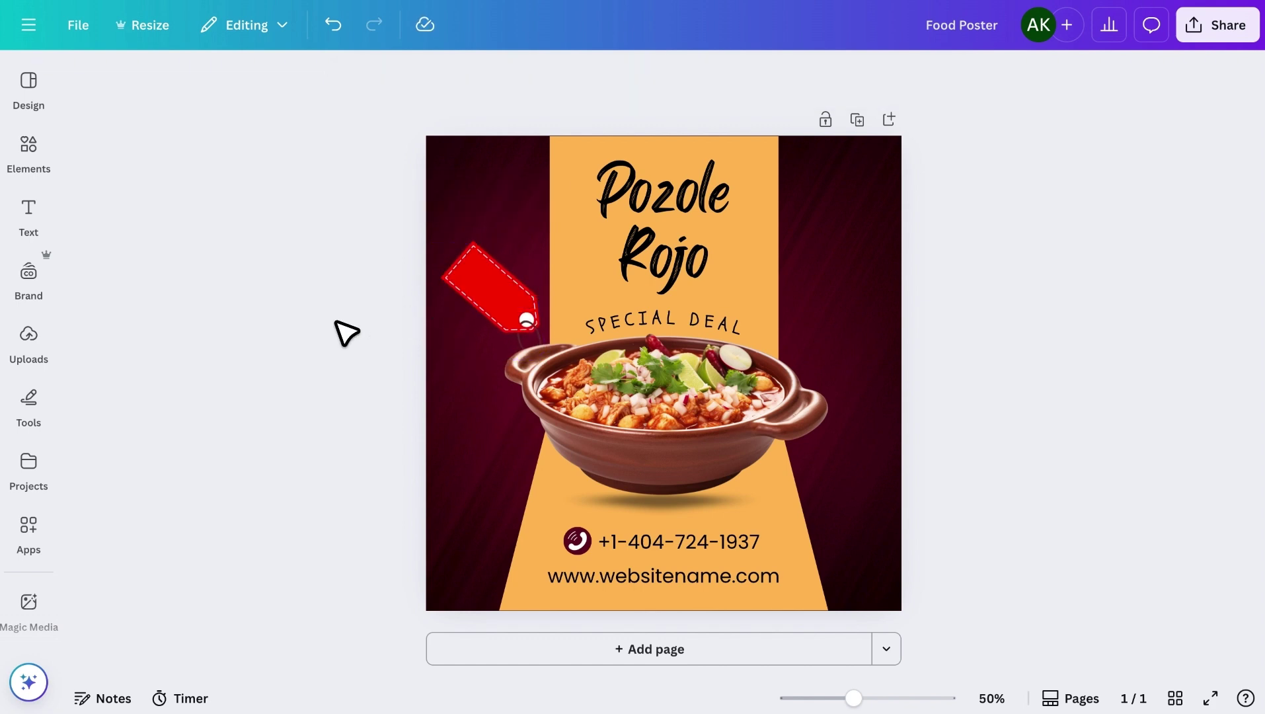
# Step: Add a 20% OFF text box, then rotate and resize it to lie across the red tag
pyautogui.click(484, 297)
pyautogui.press('t')
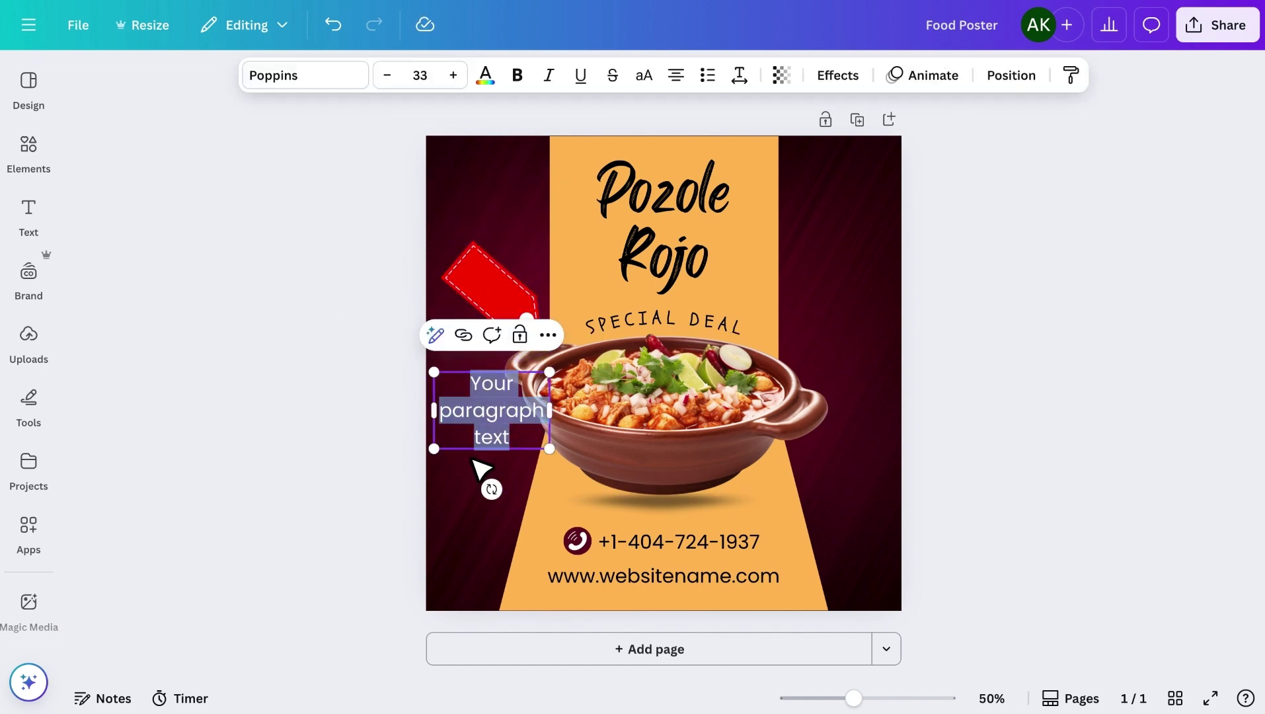
pyautogui.click(481, 470)
pyautogui.moveTo(491, 410)
pyautogui.mouseDown()
pyautogui.moveTo(502, 321)
pyautogui.moveTo(487, 301)
pyautogui.mouseUp()
pyautogui.write('% OFF')
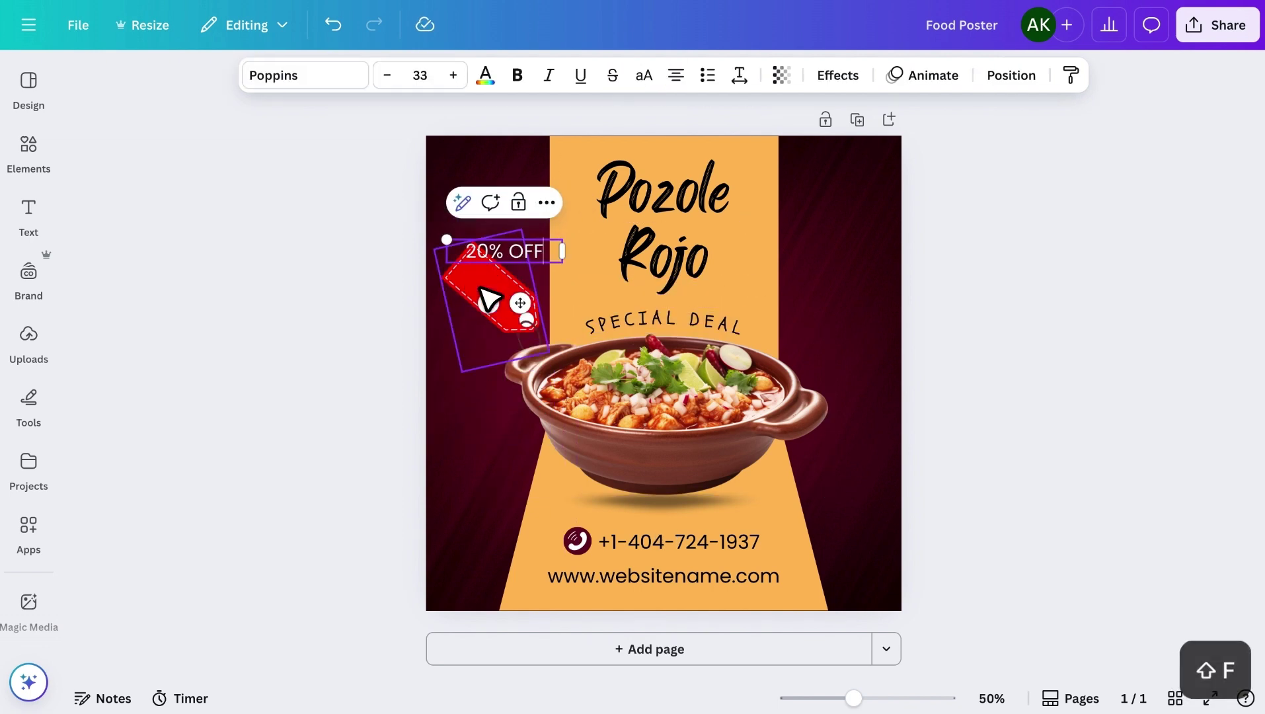
pyautogui.moveTo(565, 250); pyautogui.dragTo(486, 354)
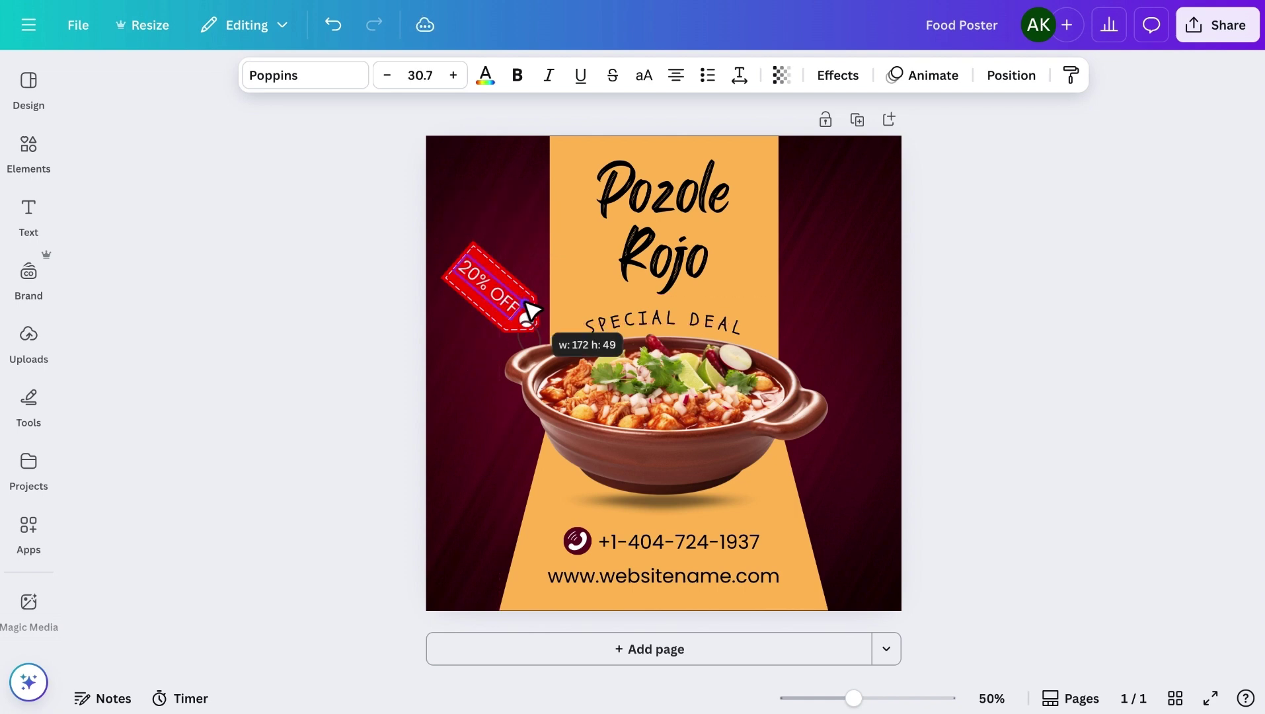
pyautogui.moveTo(529, 314); pyautogui.dragTo(514, 330)
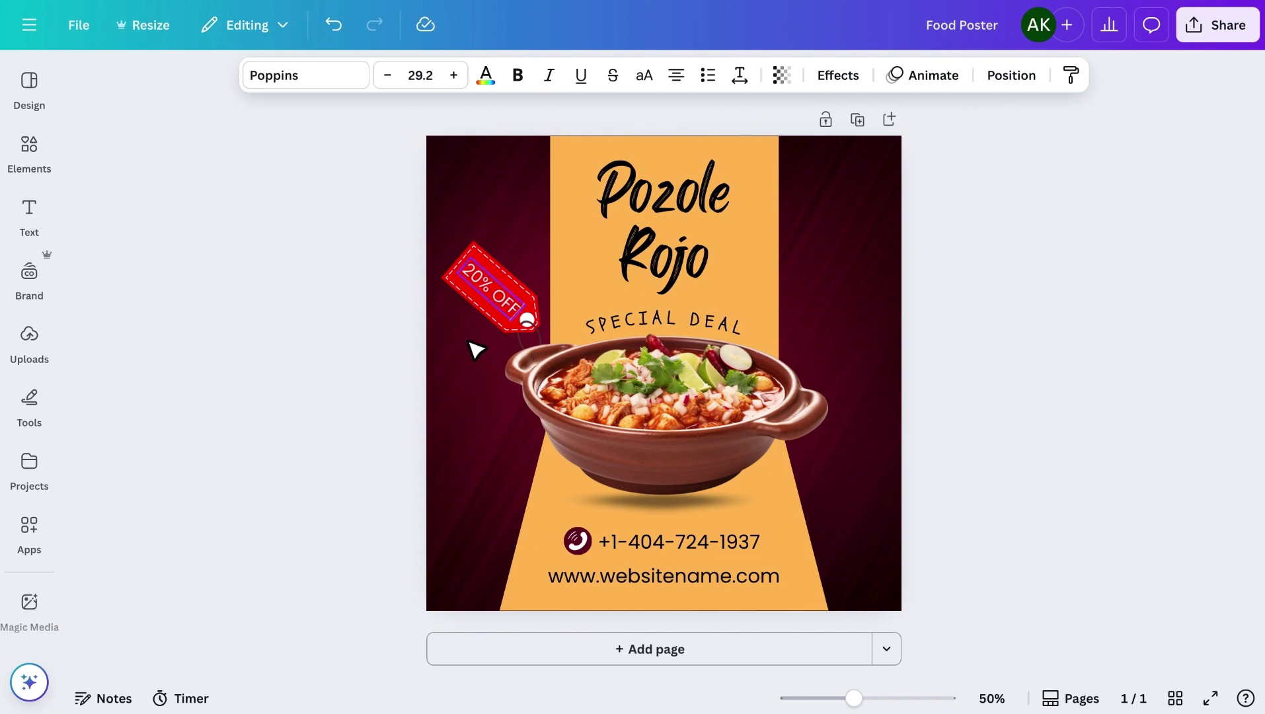
# Step: Add a red FREE DELIVERY graphic, shrink it to the right of the title, and tilt it slightly
pyautogui.click(816, 357)
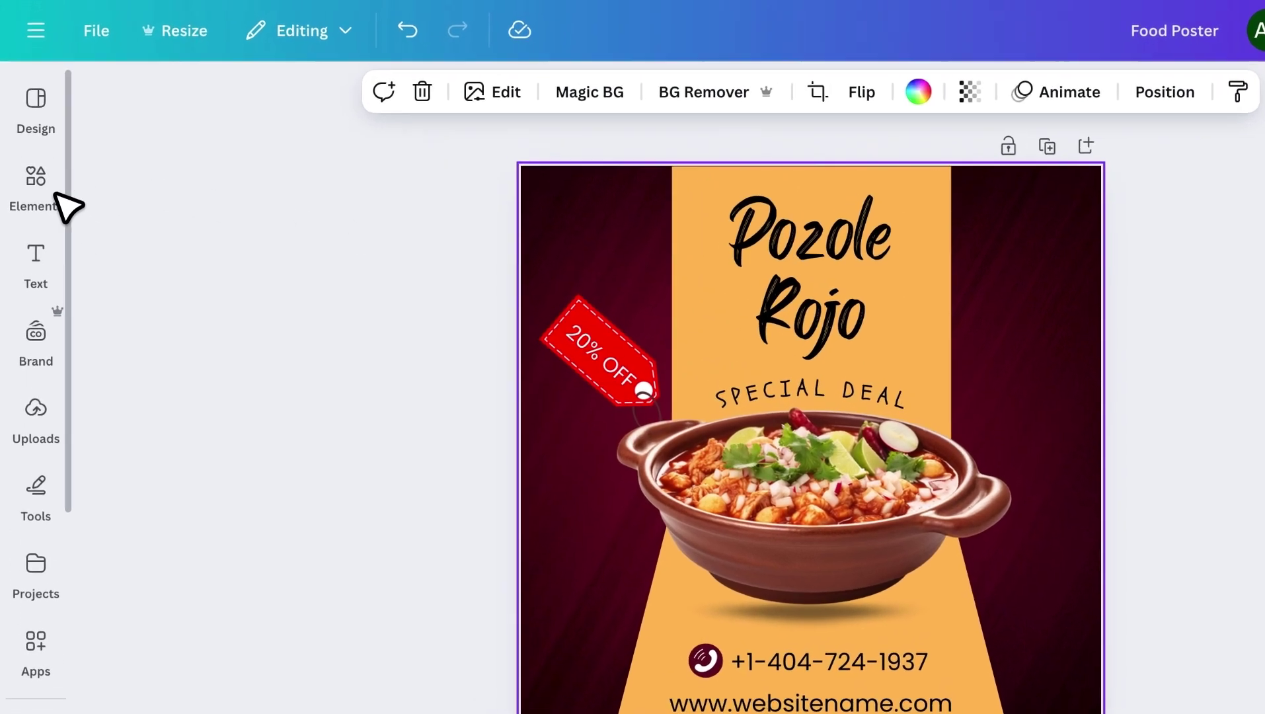
pyautogui.click(29, 152)
pyautogui.doubleClick(173, 114)
pyautogui.write('f')
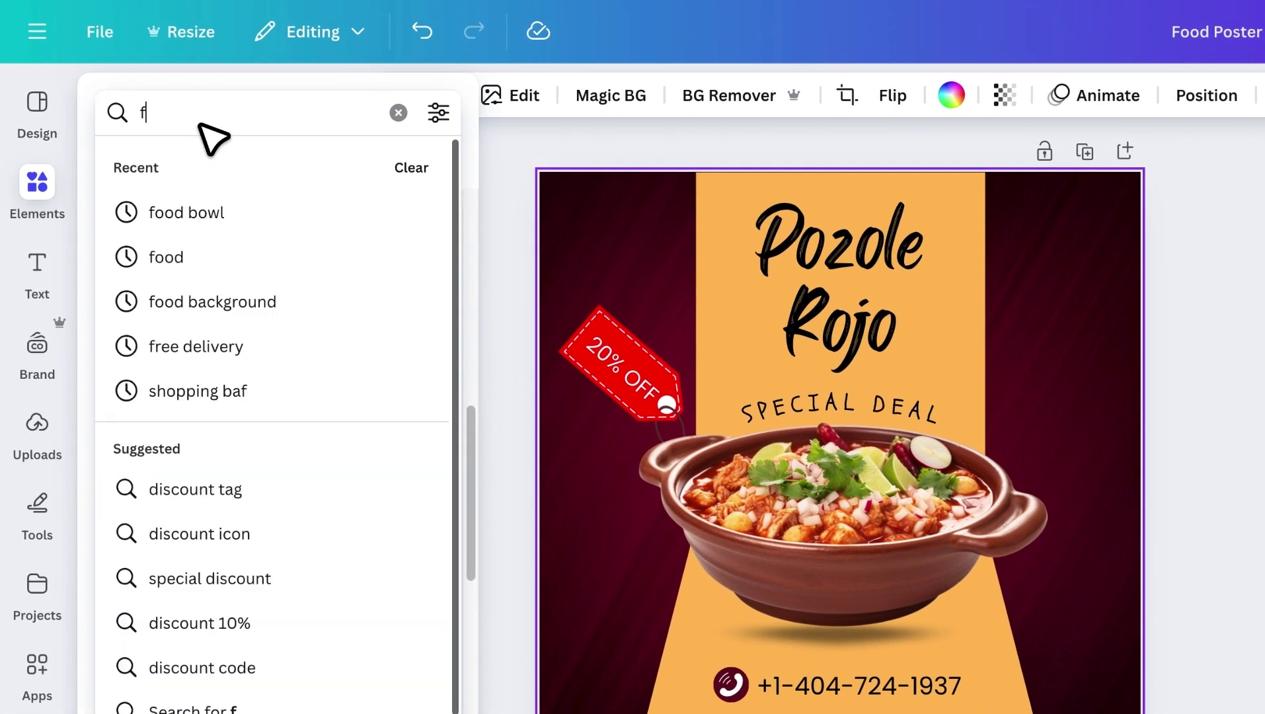
pyautogui.write('ree delivery')
pyautogui.press('Return')
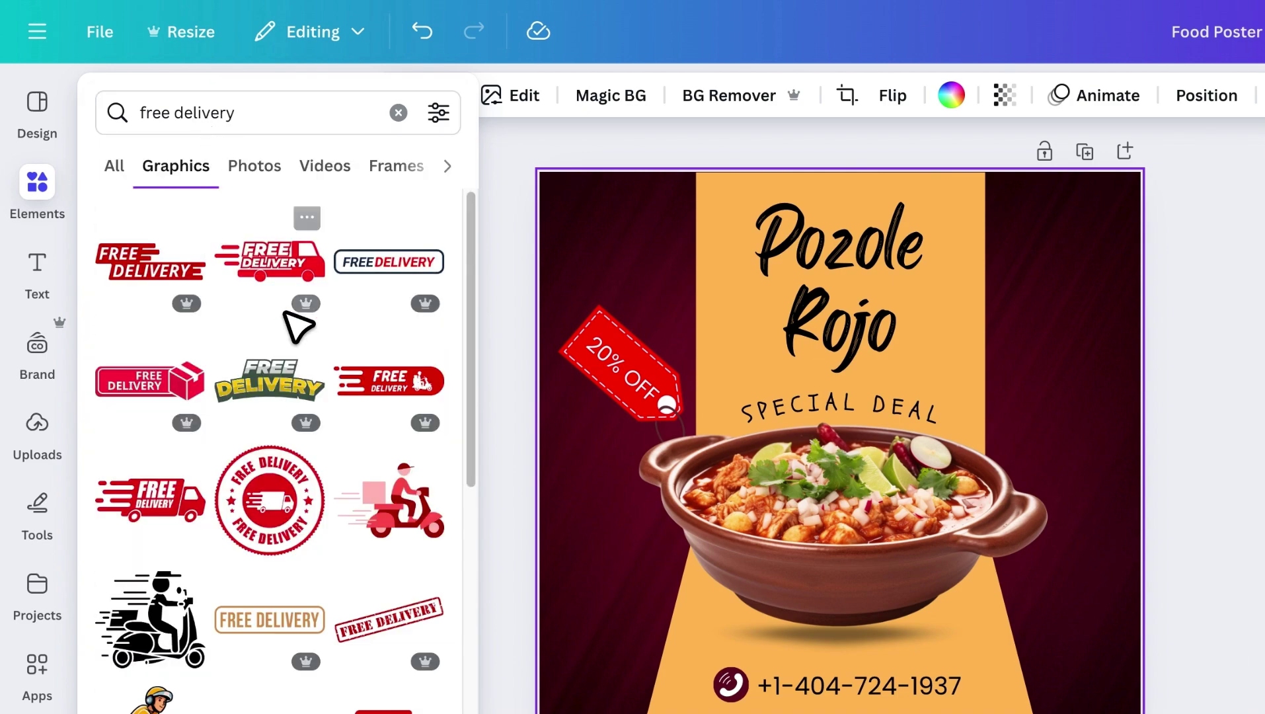
pyautogui.scroll(-5, 299, 327)
pyautogui.scroll(-3, 247, 395)
pyautogui.scroll(2, 224, 502)
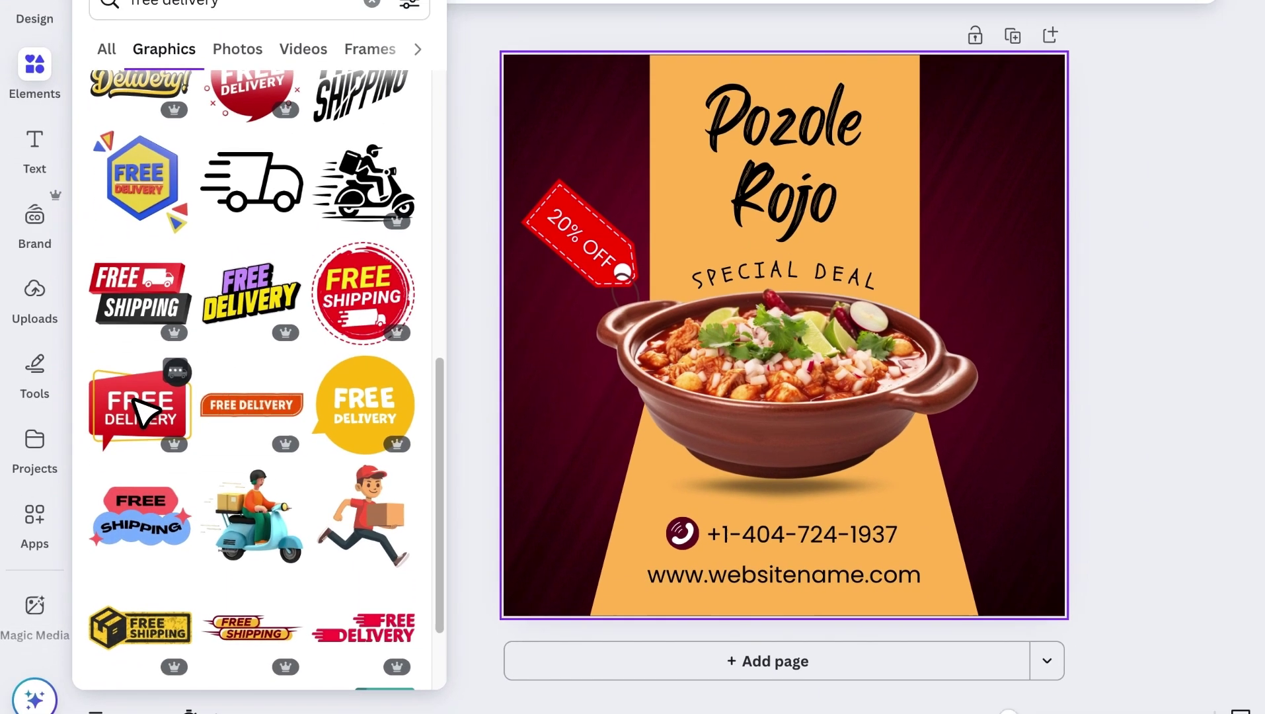
pyautogui.click(148, 544)
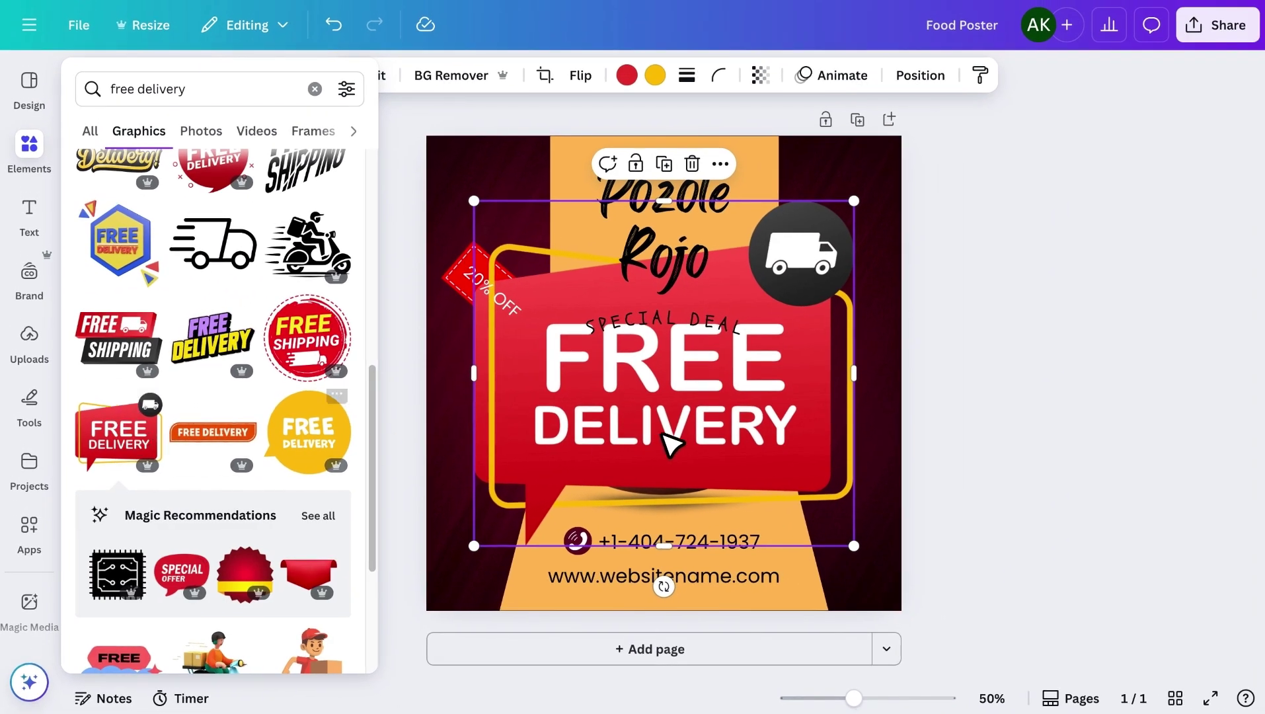
pyautogui.moveTo(852, 201)
pyautogui.mouseDown()
pyautogui.moveTo(573, 455)
pyautogui.moveTo(837, 350)
pyautogui.mouseUp()
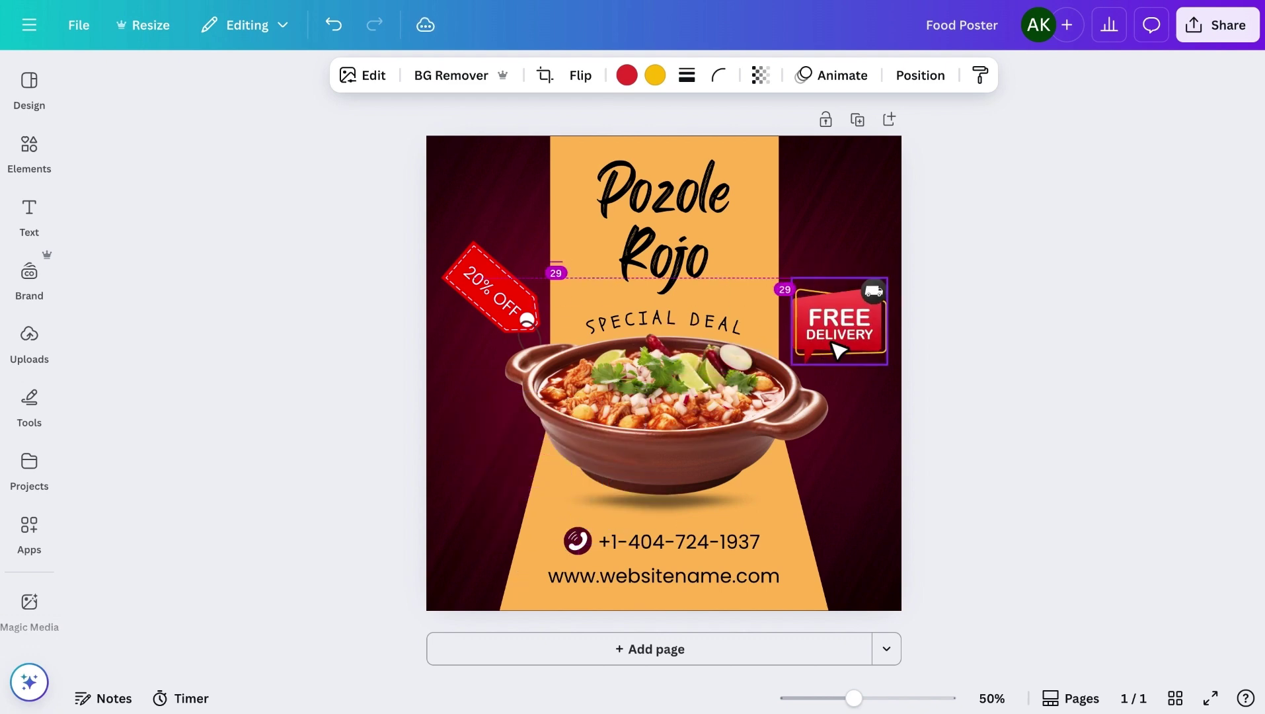
pyautogui.moveTo(837, 403); pyautogui.dragTo(901, 304)
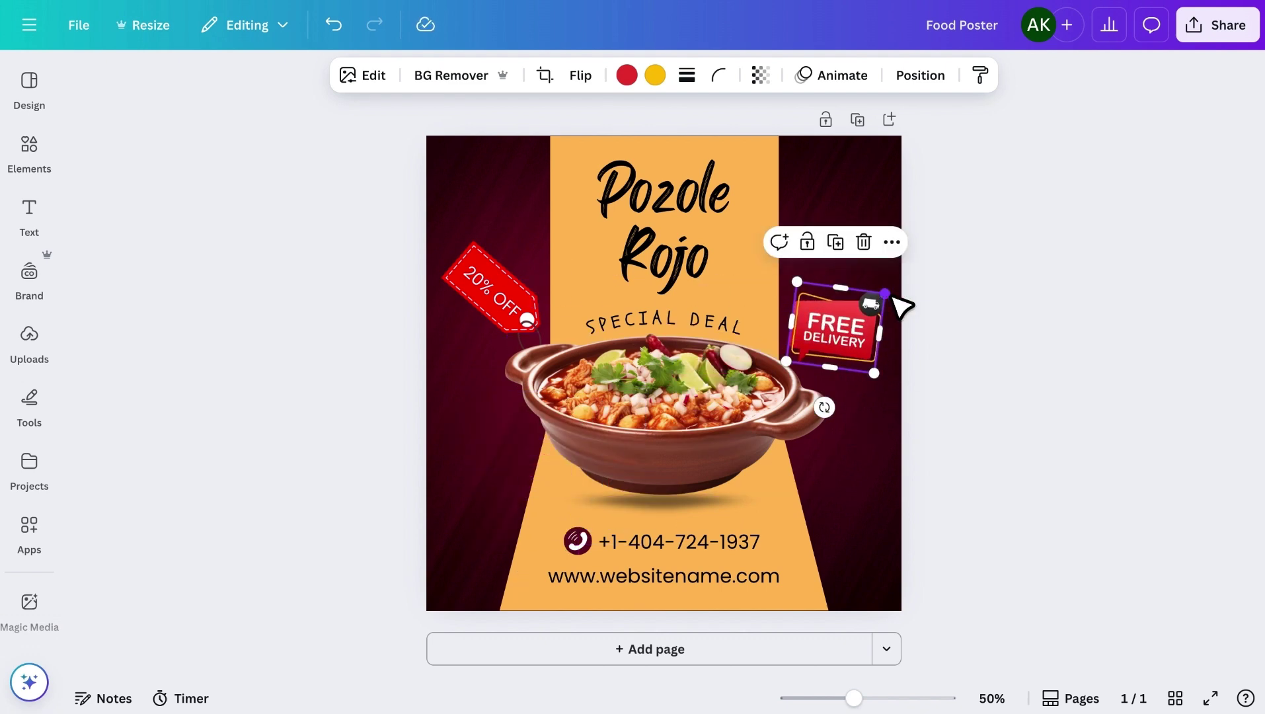
# Step: Add a food doodle pattern from a 'food background' search and stretch it over the whole poster
pyautogui.click(626, 76)
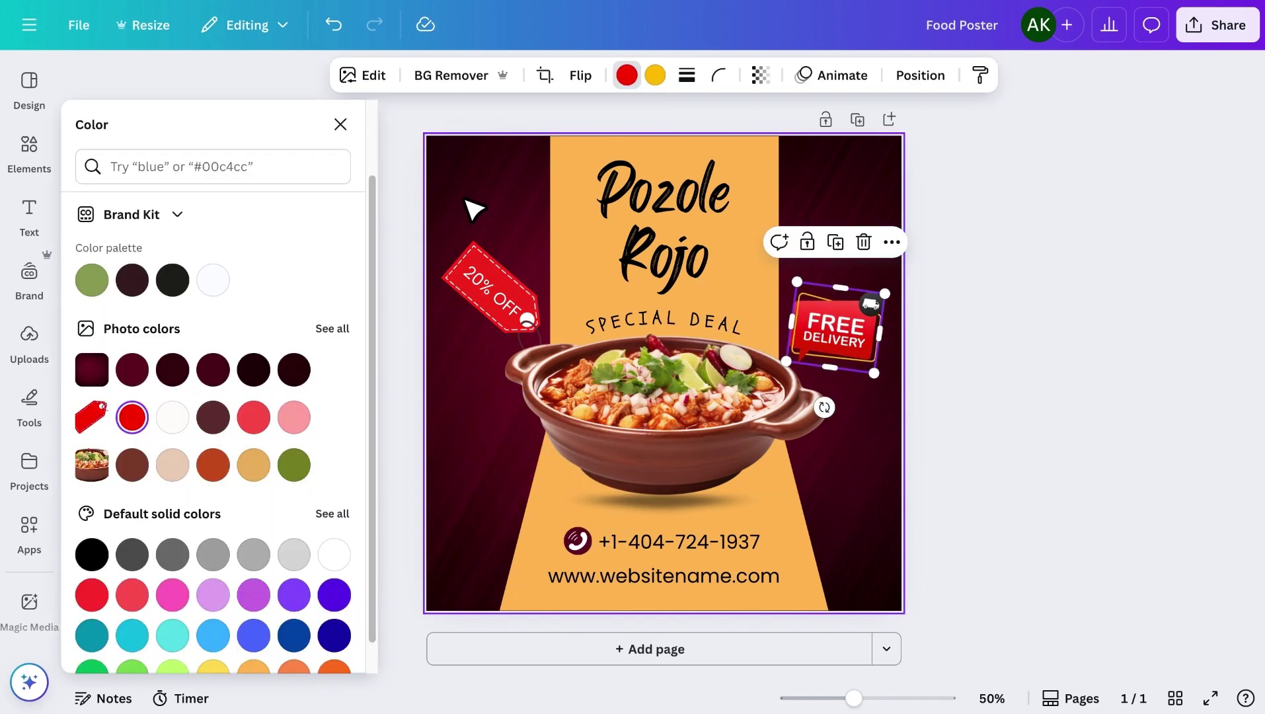
pyautogui.click(28, 150)
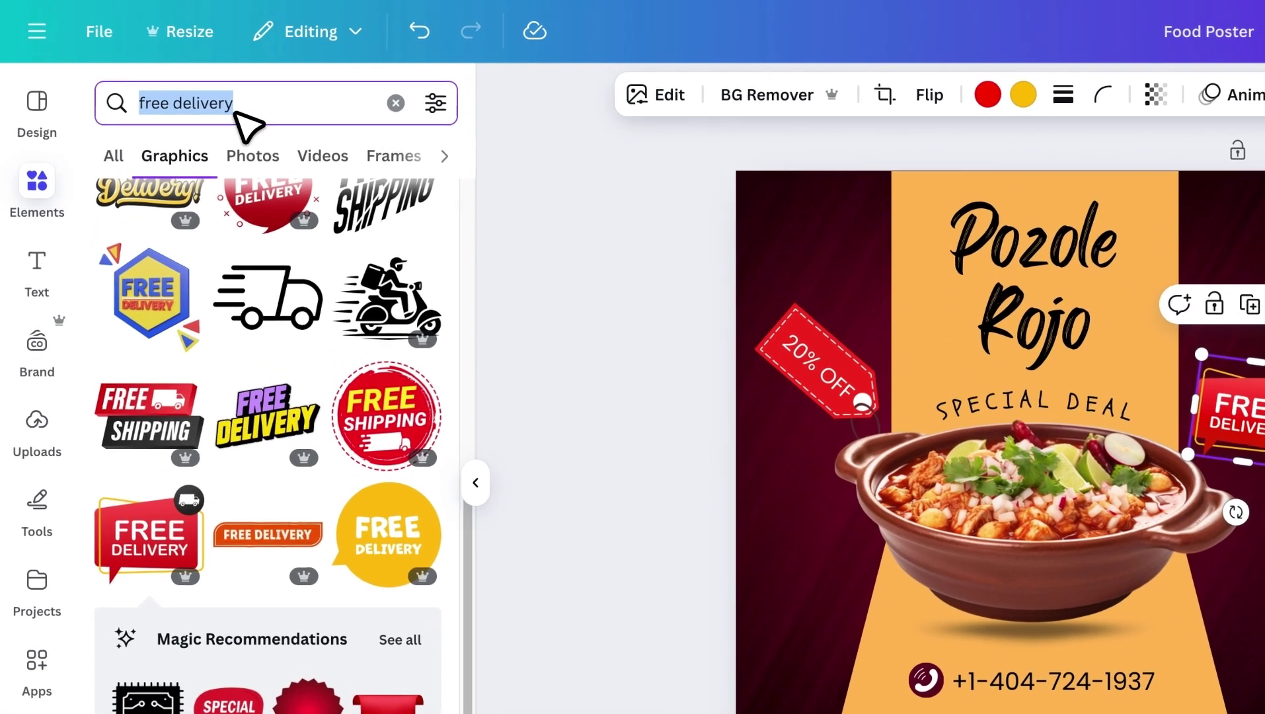
pyautogui.write('food background')
pyautogui.press('Return')
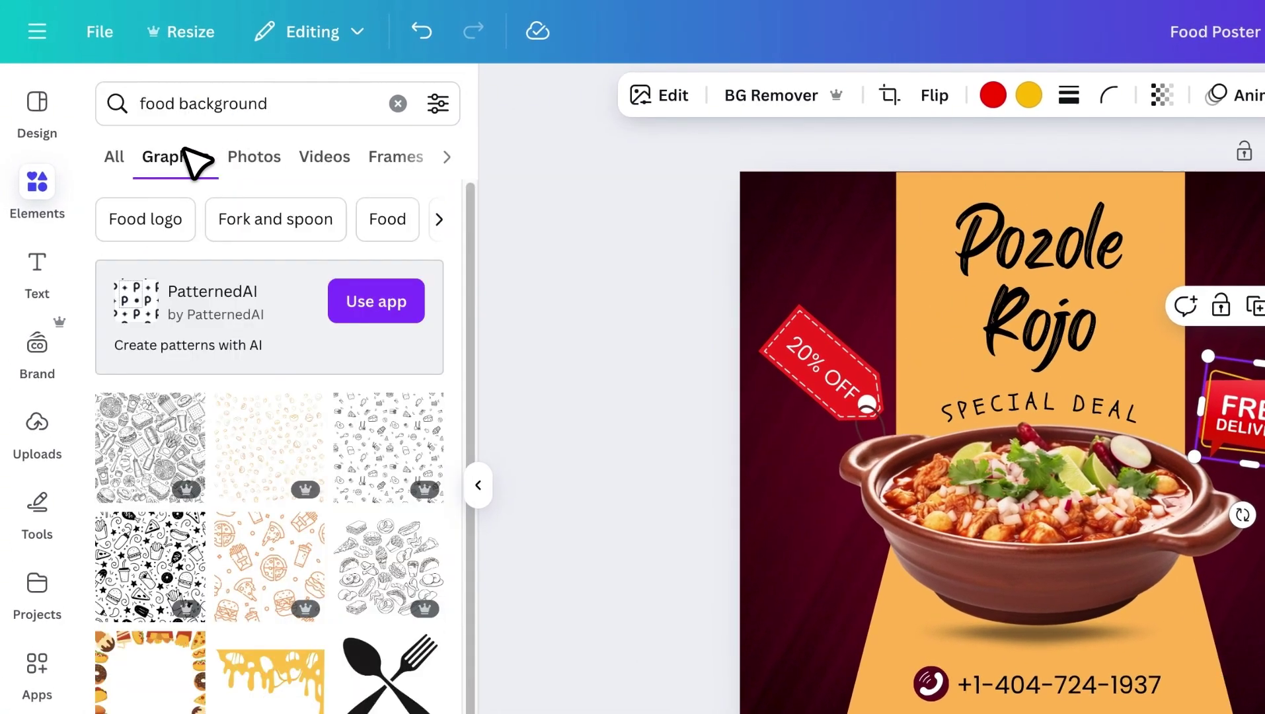
pyautogui.scroll(-2, 375, 474)
pyautogui.scroll(-3, 383, 489)
pyautogui.scroll(-2, 384, 489)
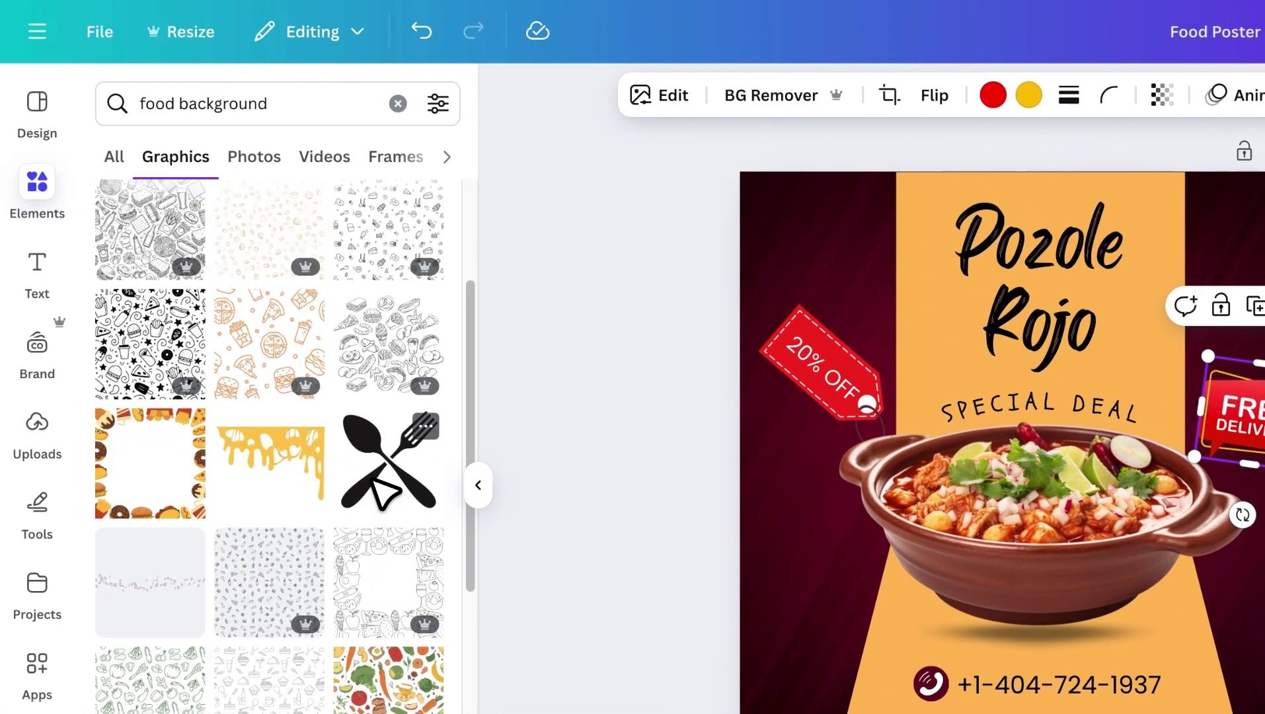
pyautogui.click(267, 233)
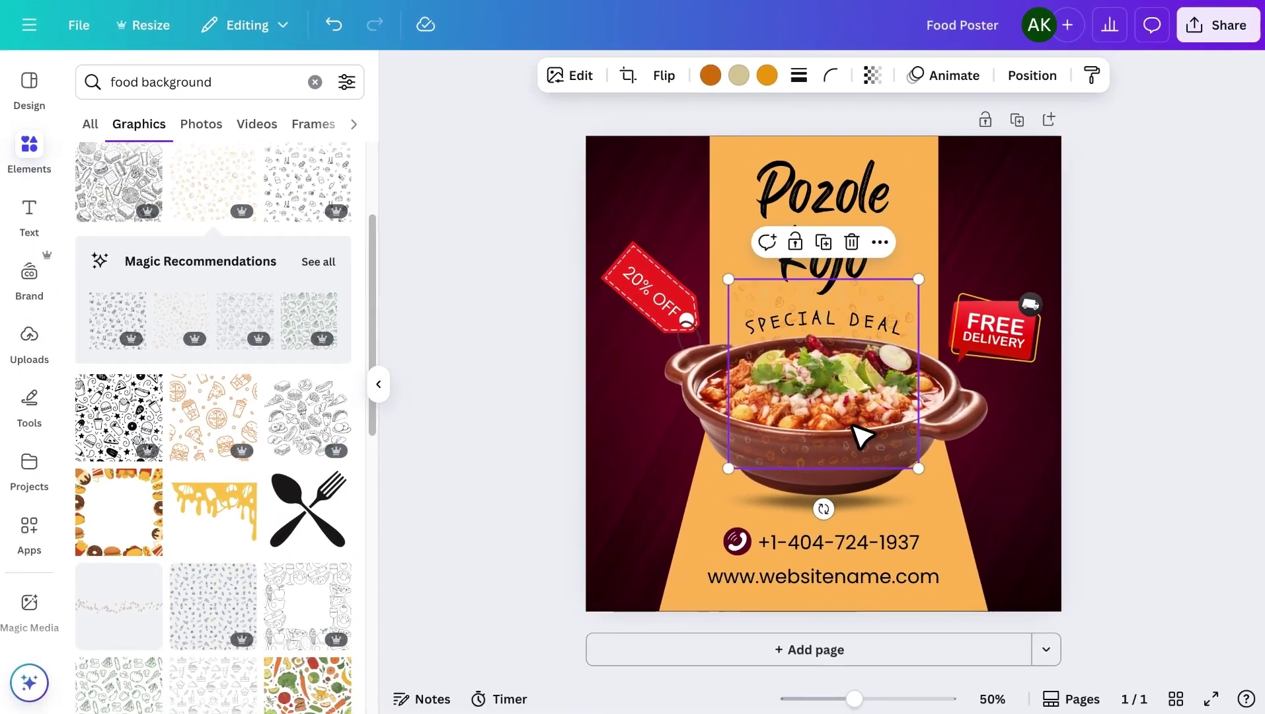
pyautogui.moveTo(793, 327); pyautogui.dragTo(1059, 610)
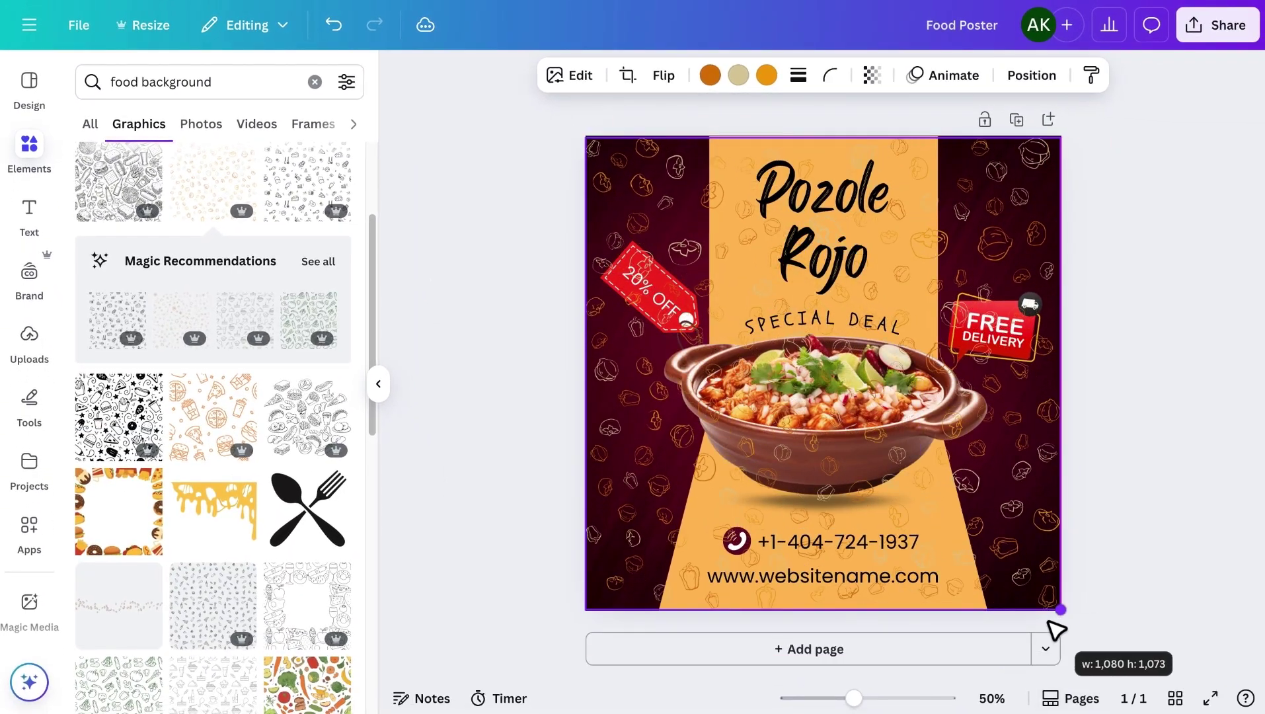
# Step: Move the pattern layer just above the dark background and lower its transparency to make it faint
pyautogui.click(1032, 75)
pyautogui.click(293, 117)
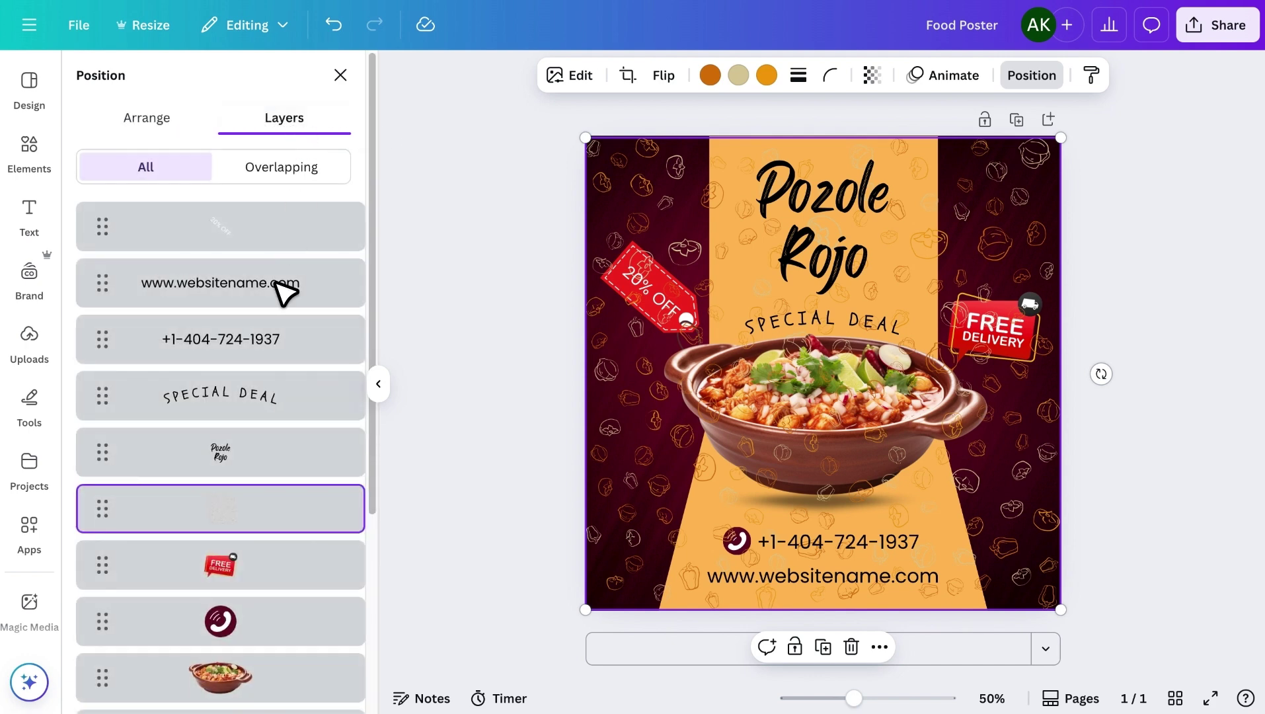
pyautogui.scroll(-5, 222, 594)
pyautogui.moveTo(226, 697); pyautogui.dragTo(225, 658)
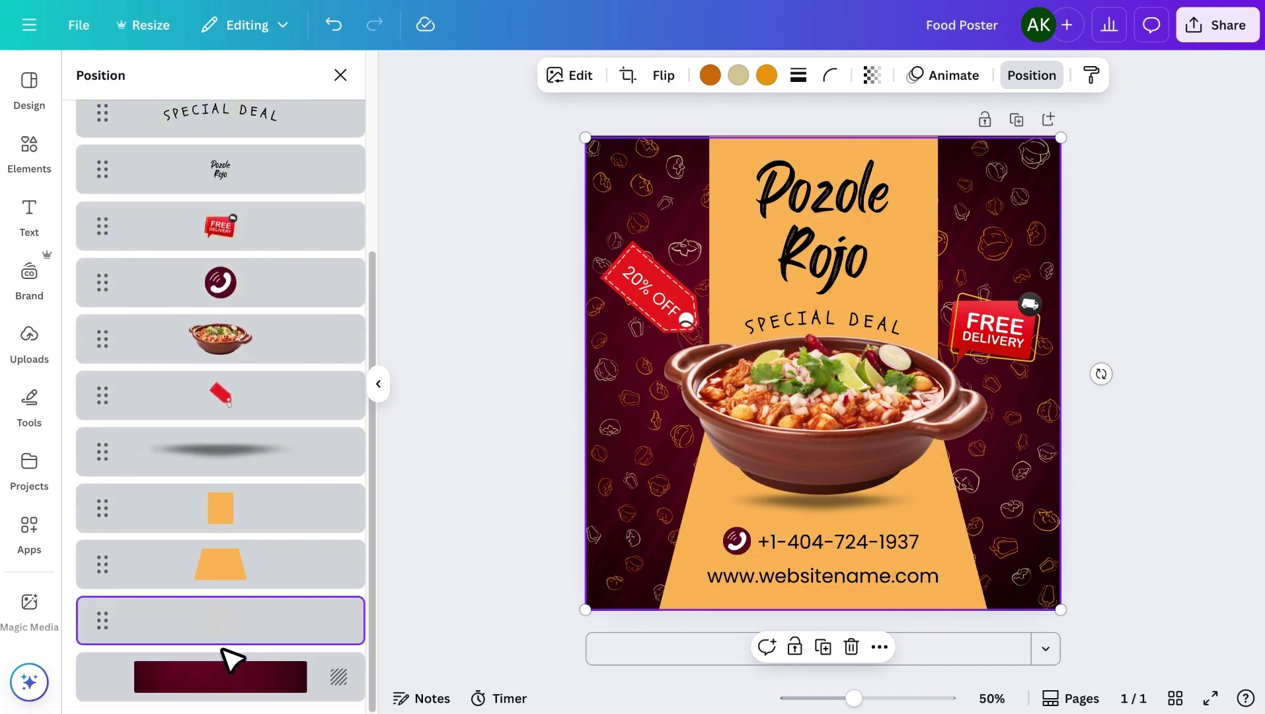
pyautogui.click(871, 76)
pyautogui.moveTo(917, 147); pyautogui.dragTo(860, 148)
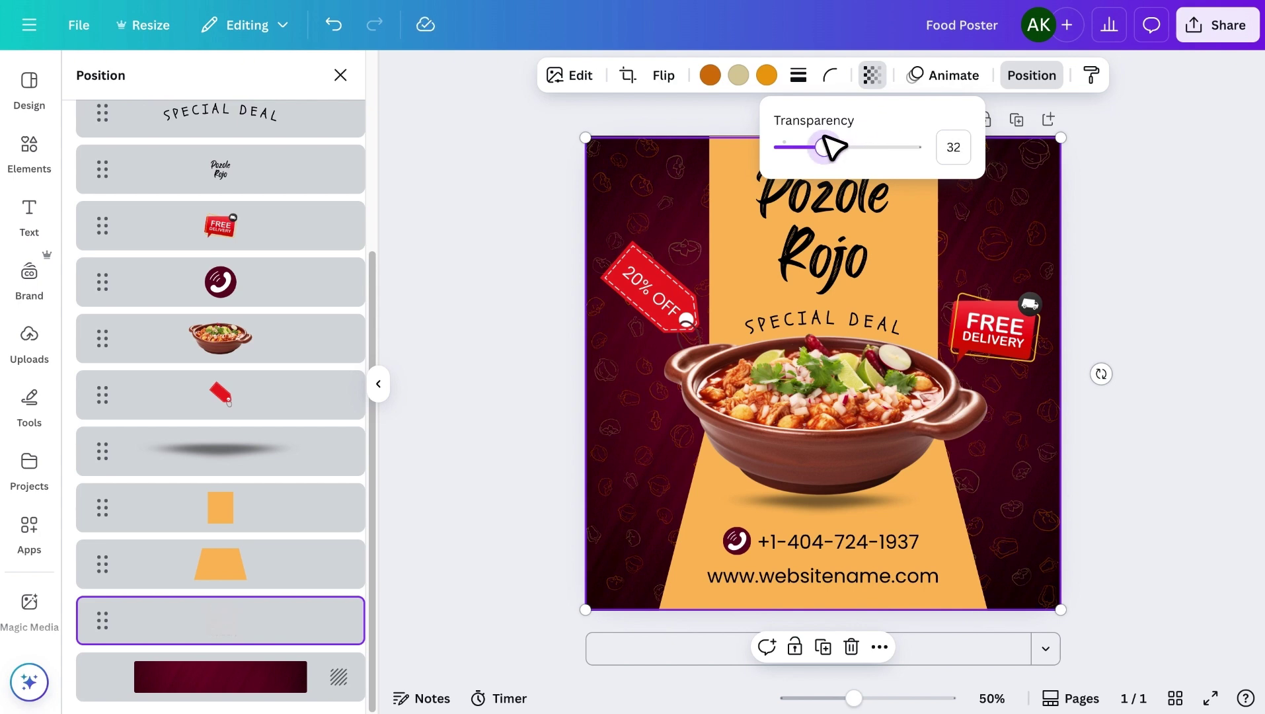
pyautogui.click(473, 150)
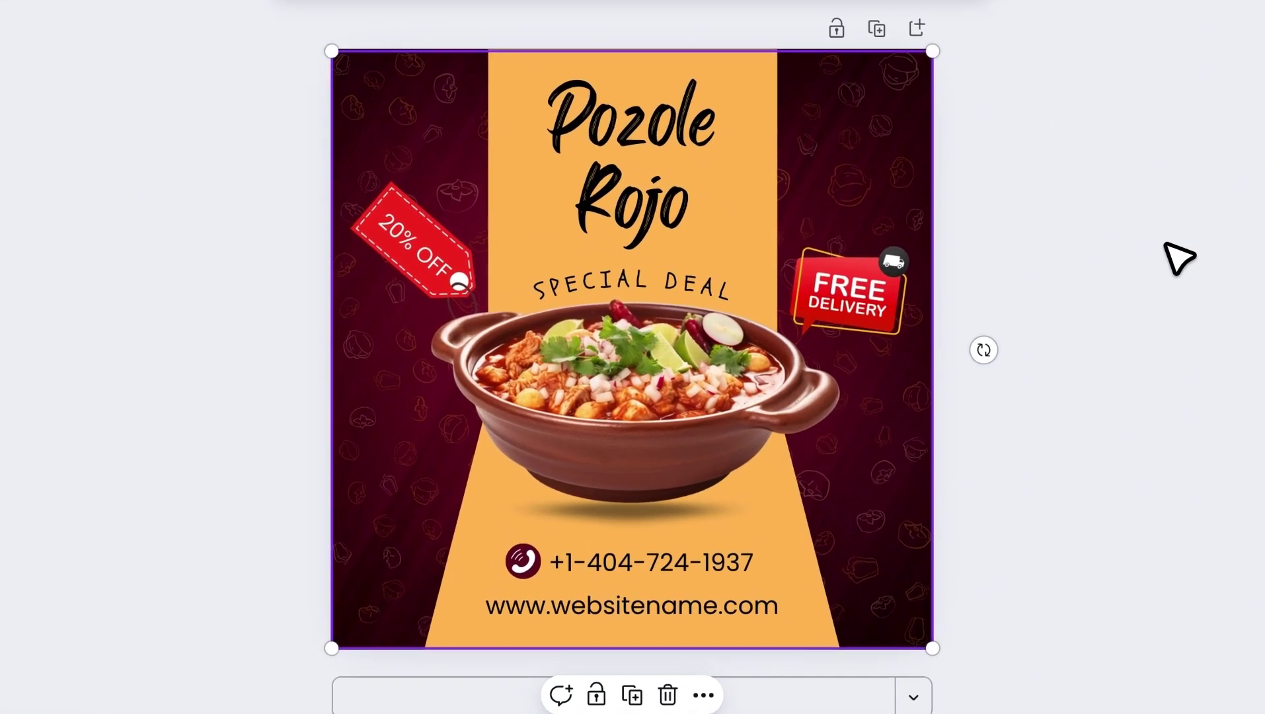